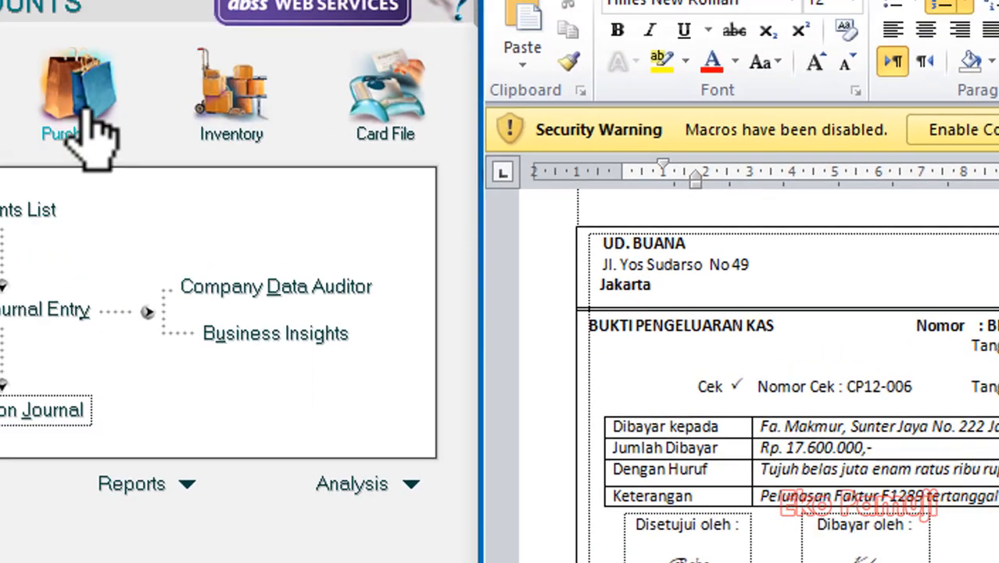
# Start a supplier bill payment from the Purchases centre with Fa. Makmur as the supplier.
pyautogui.click(522, 190)
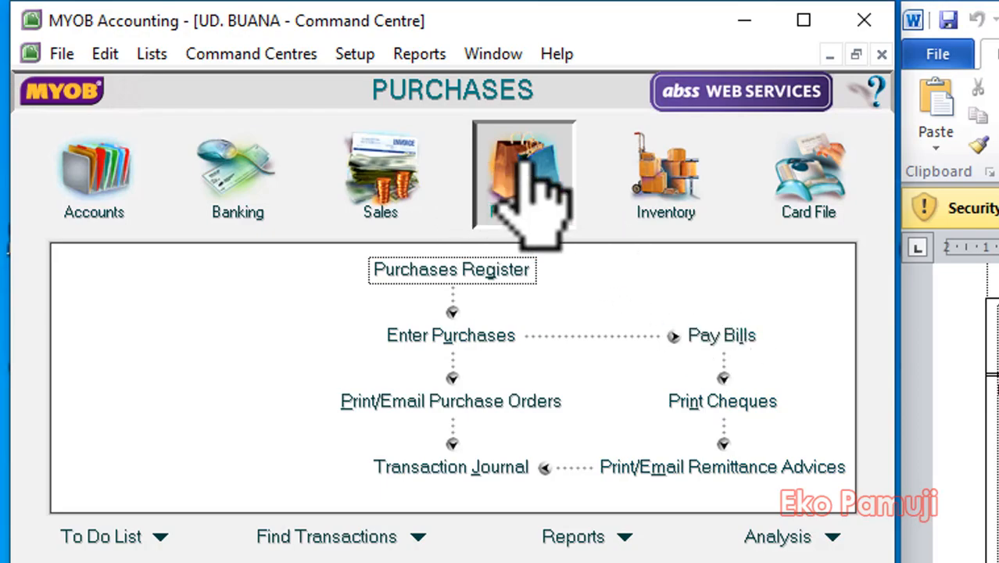
pyautogui.click(710, 335)
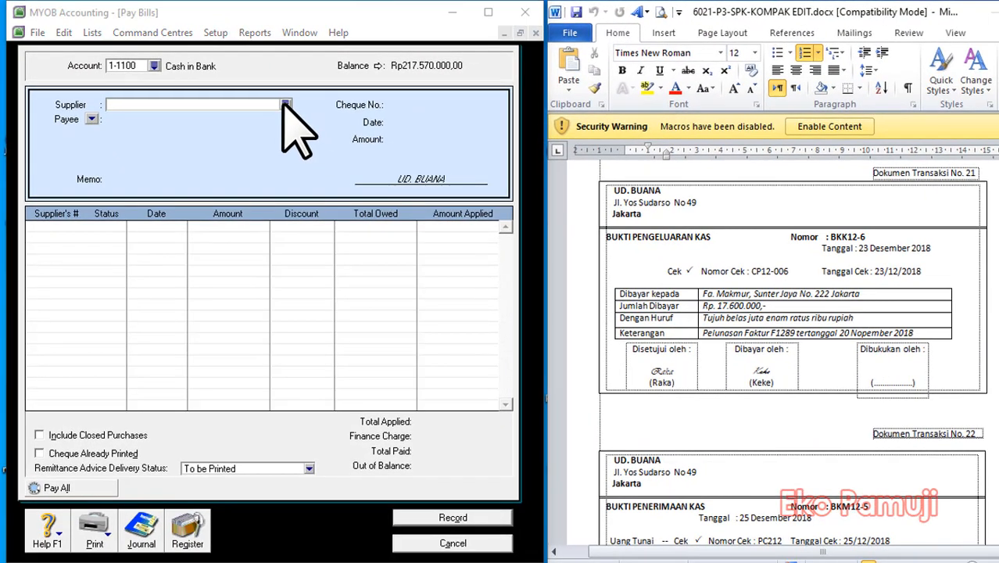
pyautogui.click(319, 116)
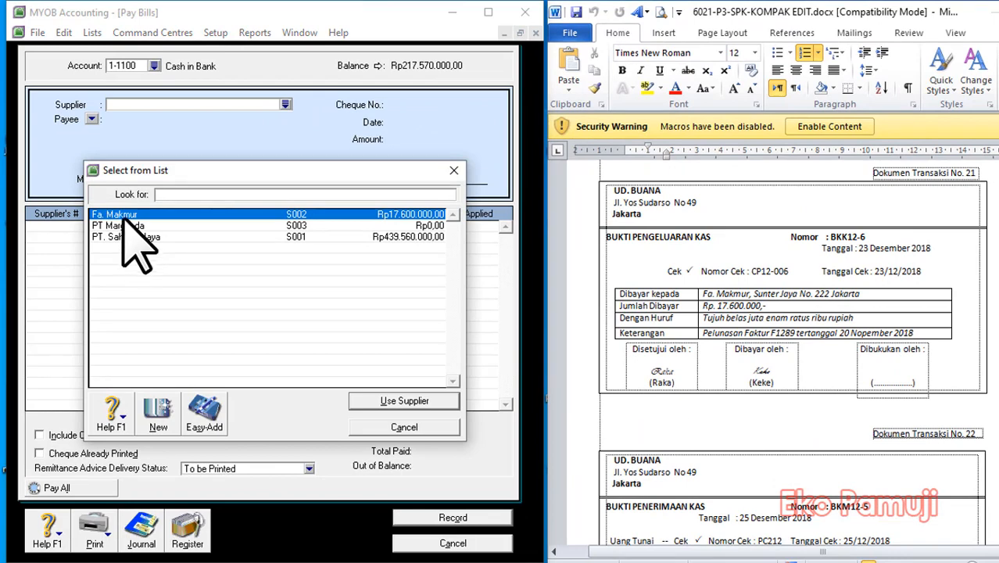
pyautogui.click(419, 402)
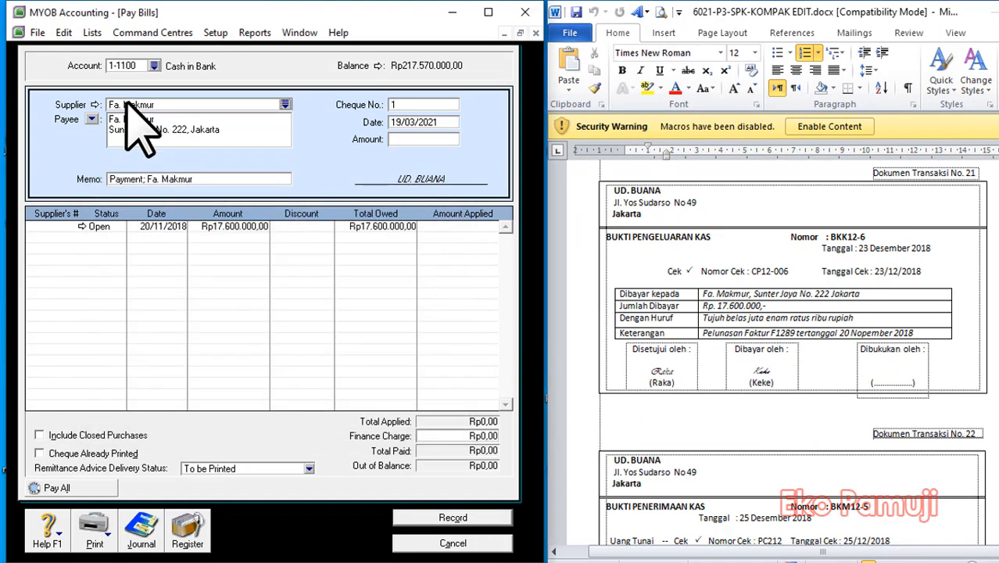
# Set the bill payment's cheque number to DOK 21 and its date to 23/12/2018.
pyautogui.click(443, 105)
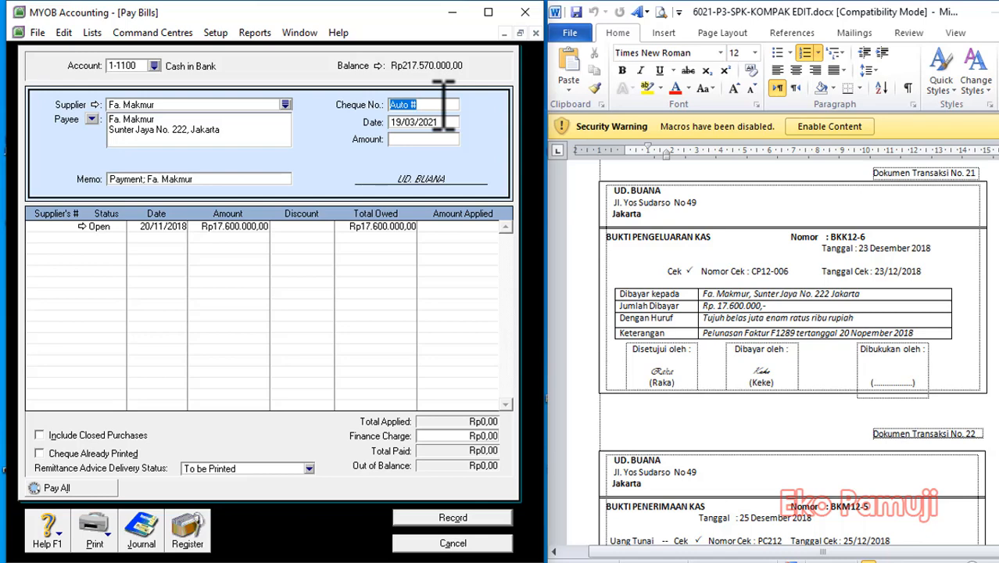
pyautogui.write('DOK 21')
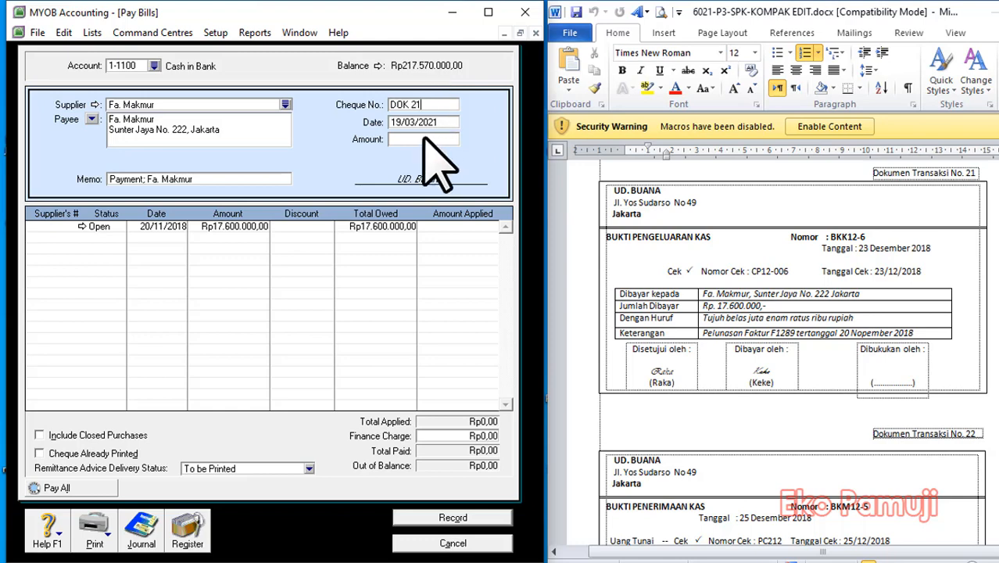
pyautogui.press('Tab')
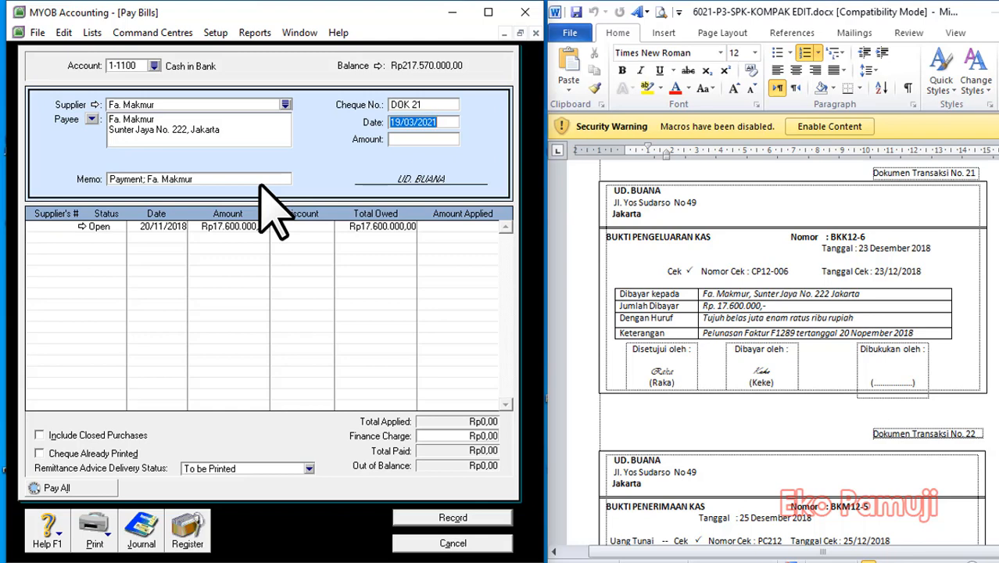
pyautogui.write('23/12')
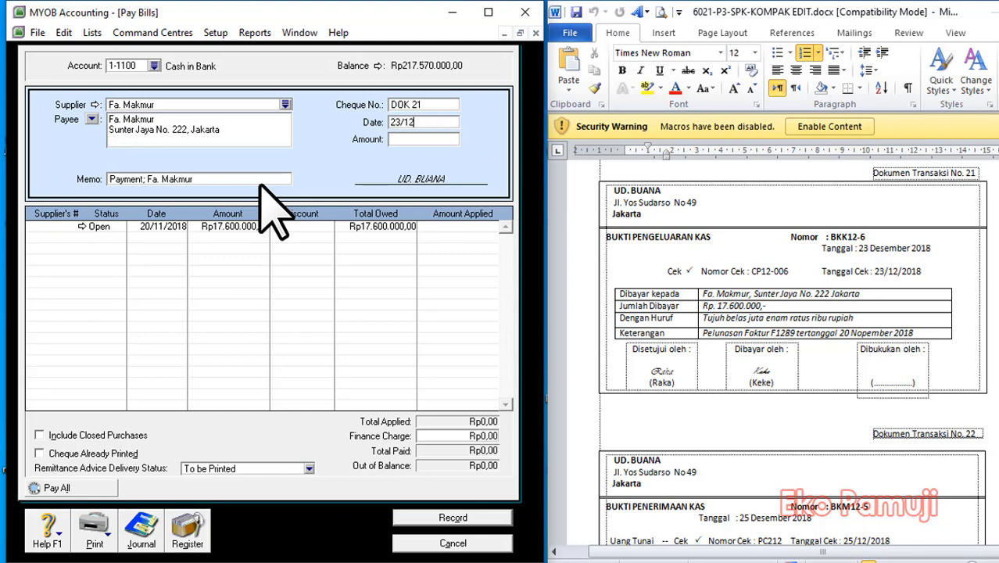
pyautogui.write('/2018')
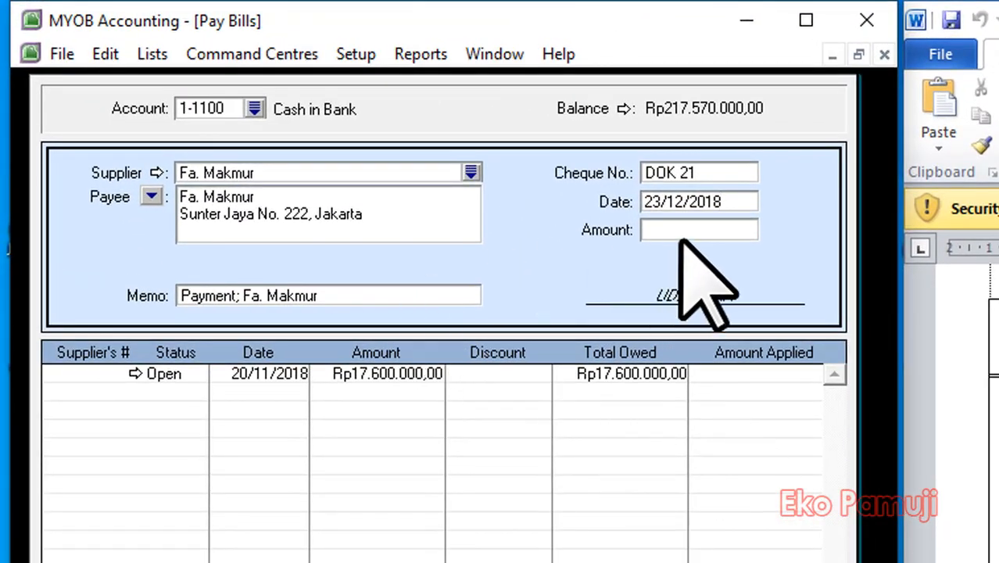
# Enter Rp17.600.000 as the amount of the payment to Fa. Makmur.
pyautogui.press('Tab')
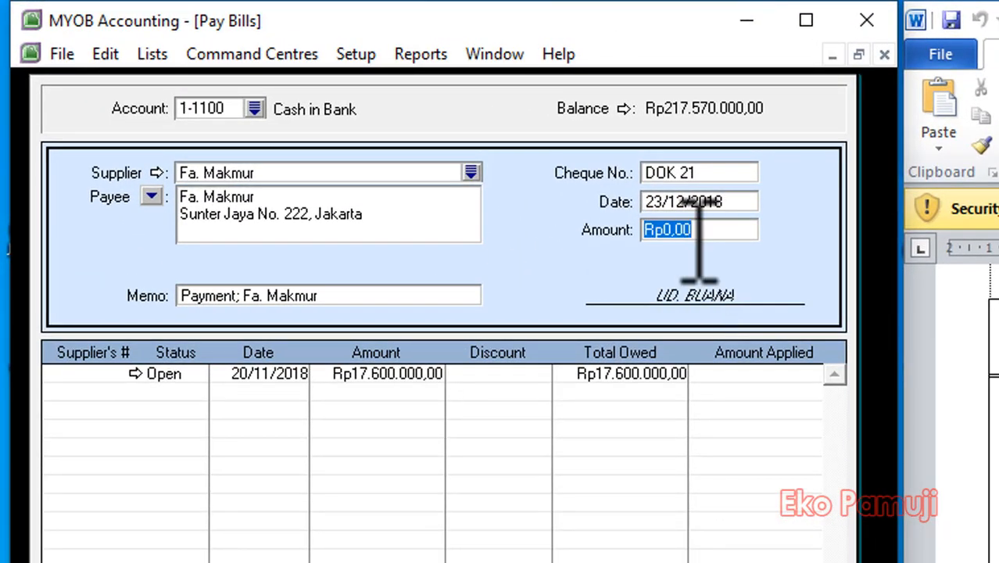
pyautogui.press('BackSpace')
pyautogui.write('17.600.0')
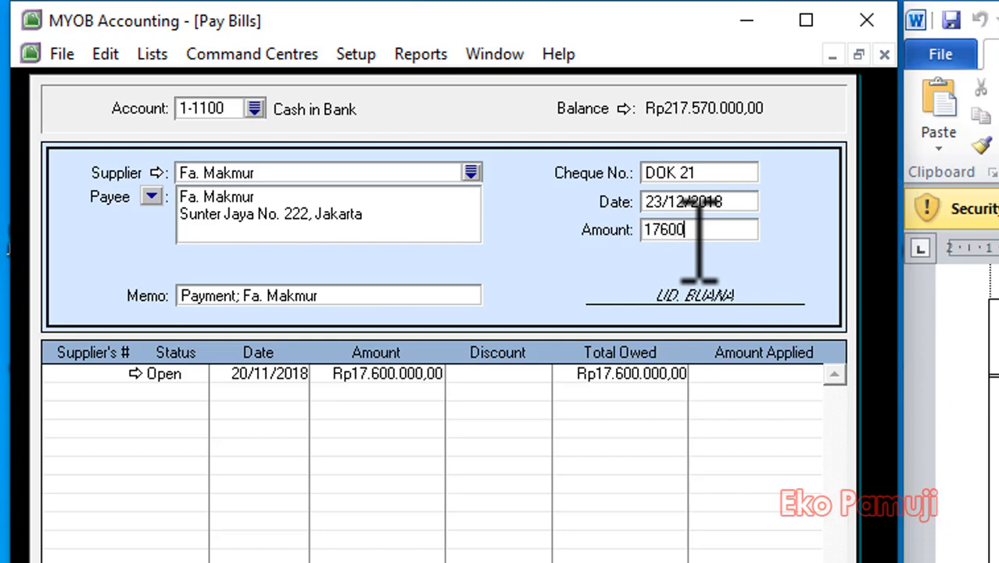
pyautogui.write('000')
pyautogui.press('Tab')
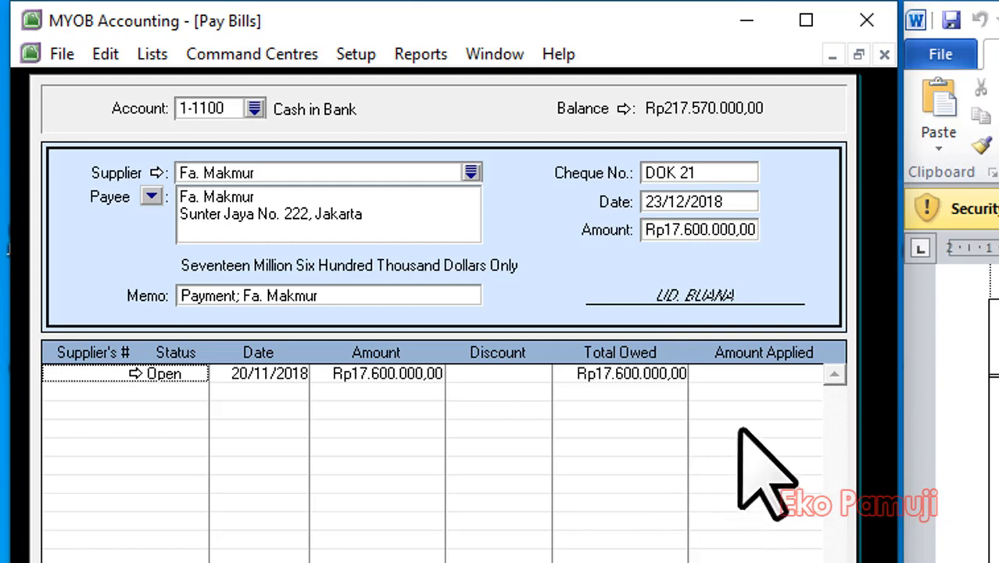
# Apply the payment in full to the open purchase dated 20/11/2018, then record it and close the payment form.
pyautogui.click(769, 391)
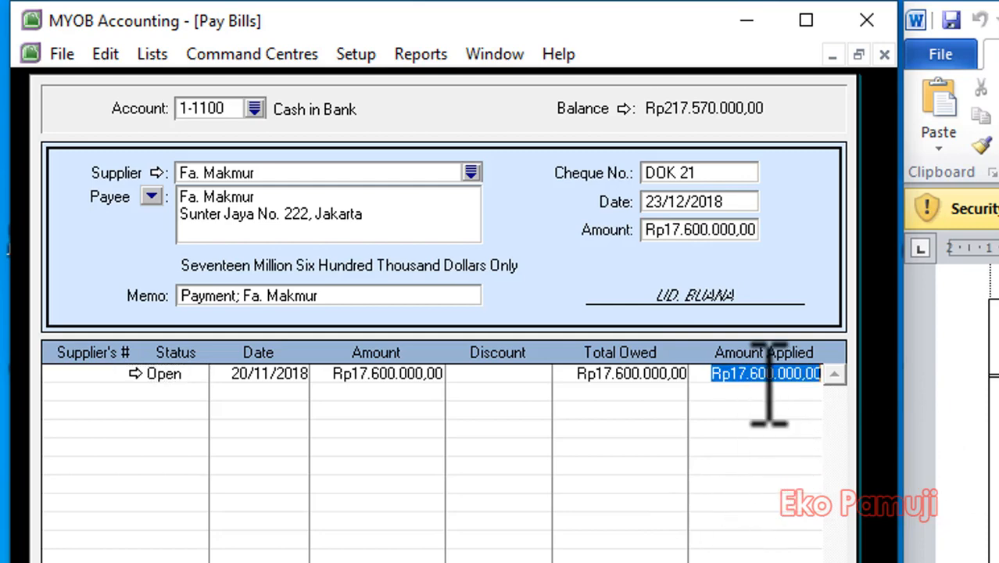
pyautogui.click(769, 391)
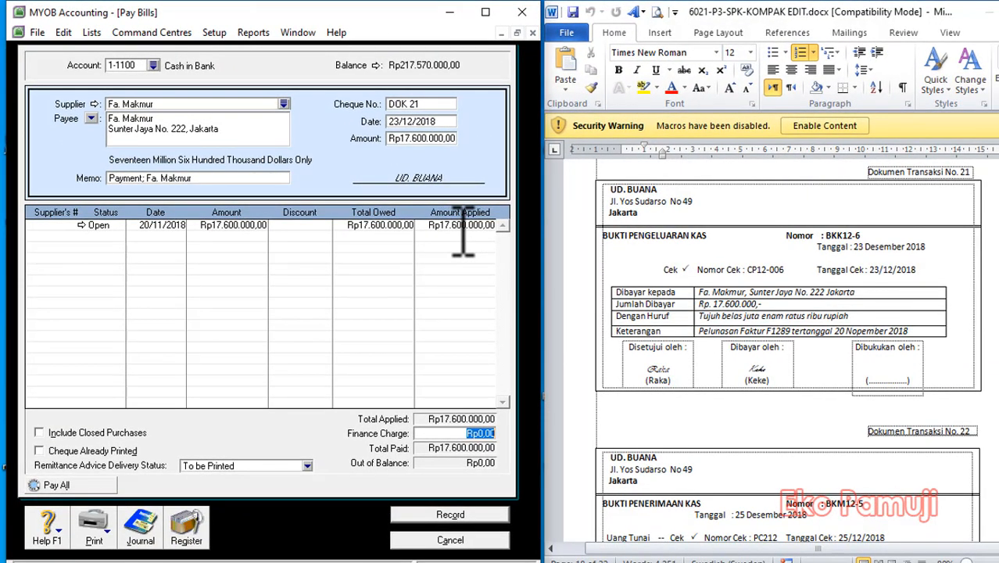
pyautogui.click(434, 515)
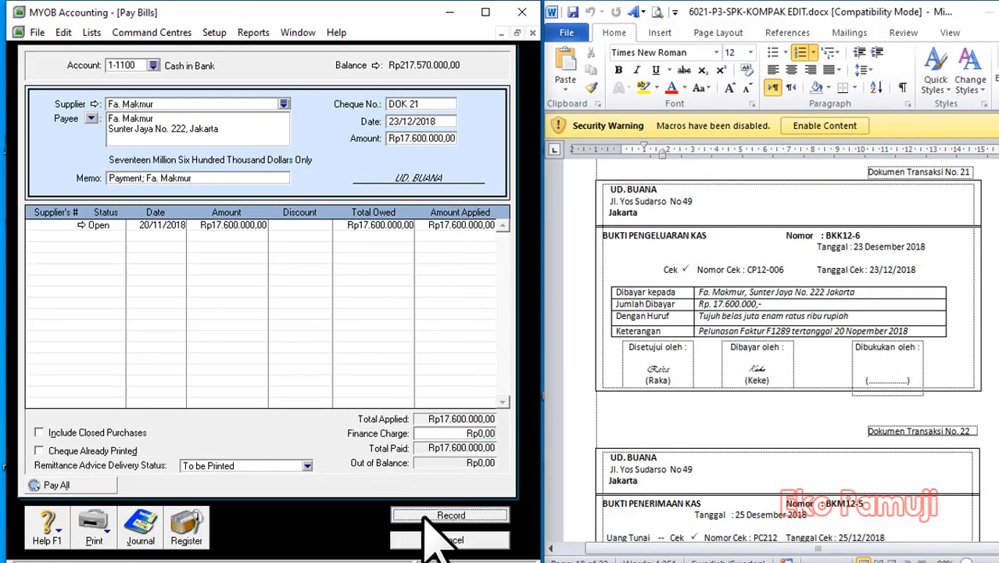
pyautogui.click(449, 539)
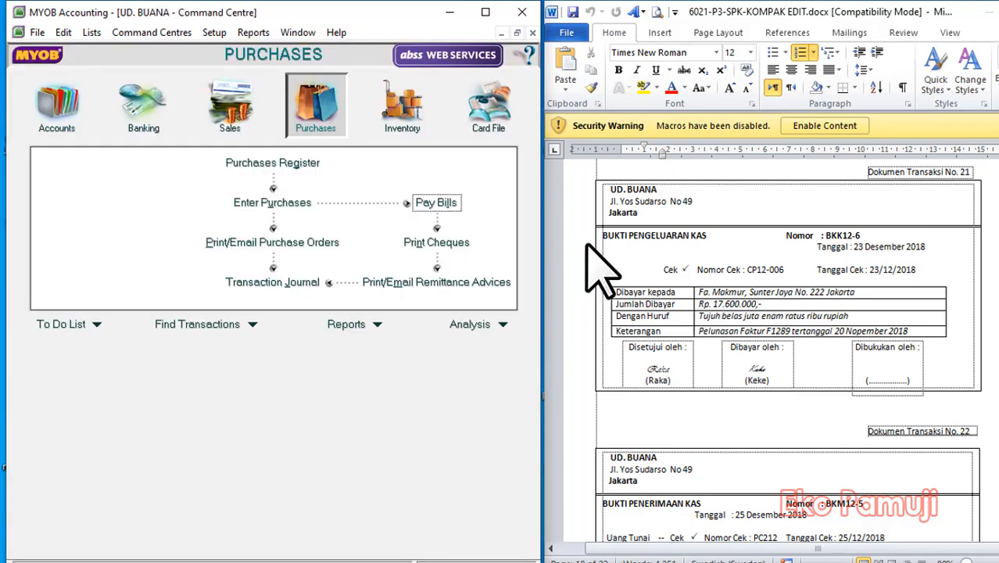
# Start a customer payment receipt for transaction document 22 with Maju Elex as the customer.
pyautogui.scroll(-5, 884, 363)
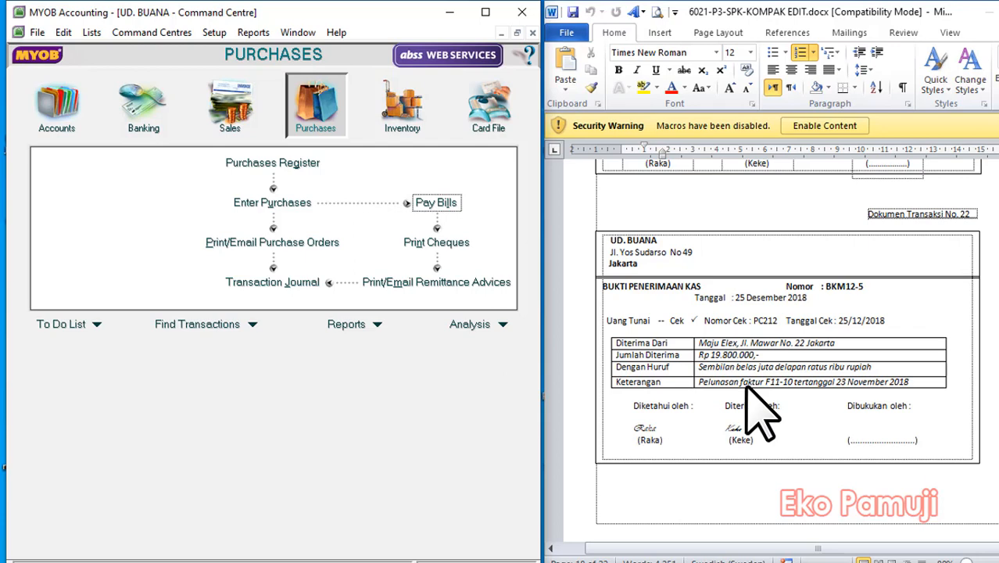
pyautogui.click(235, 110)
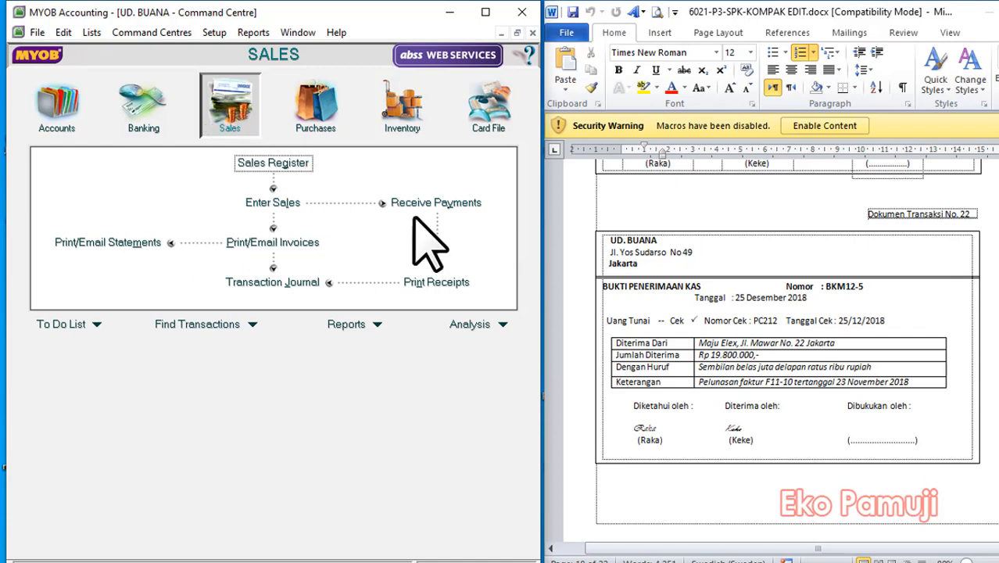
pyautogui.click(435, 203)
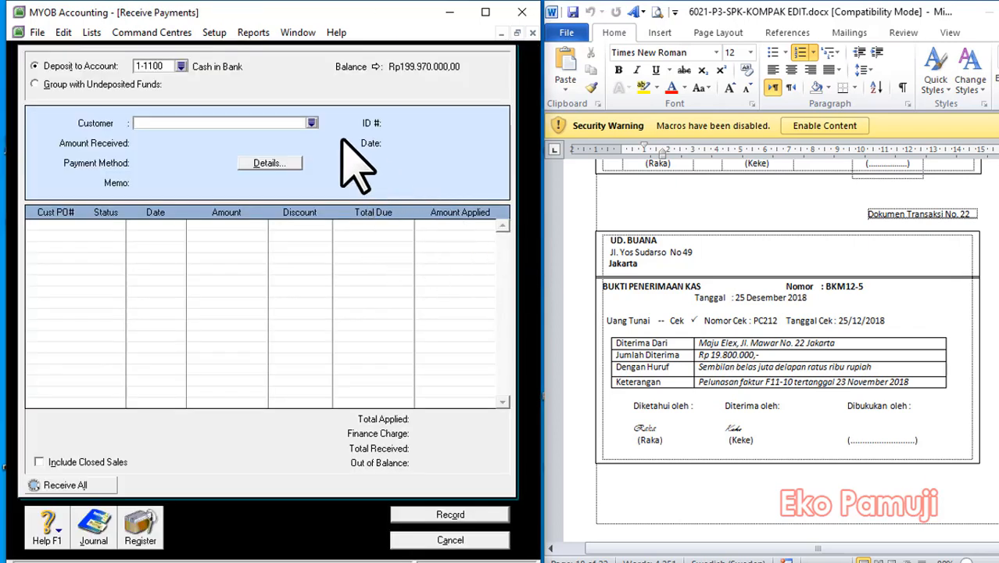
pyautogui.click(311, 123)
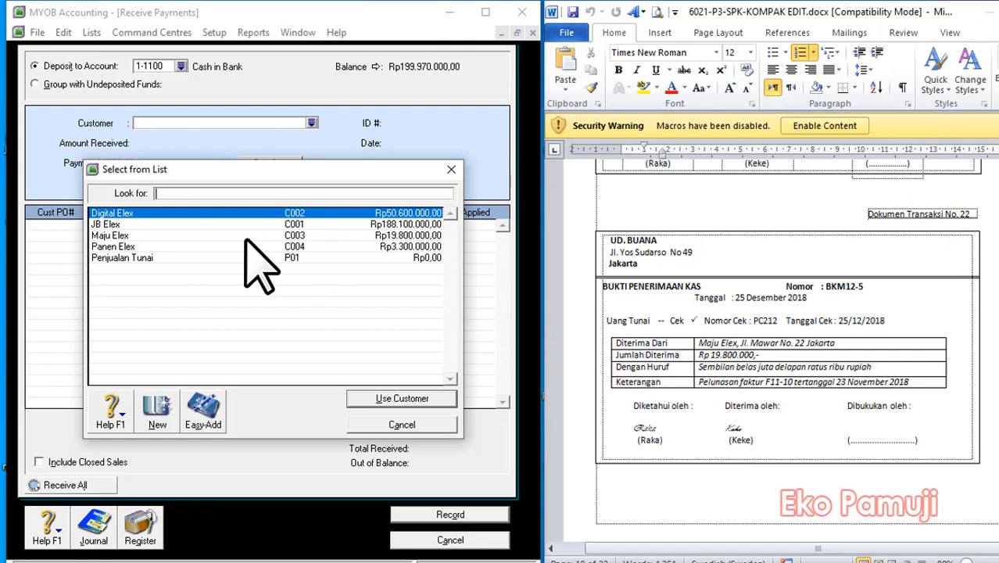
pyautogui.click(117, 236)
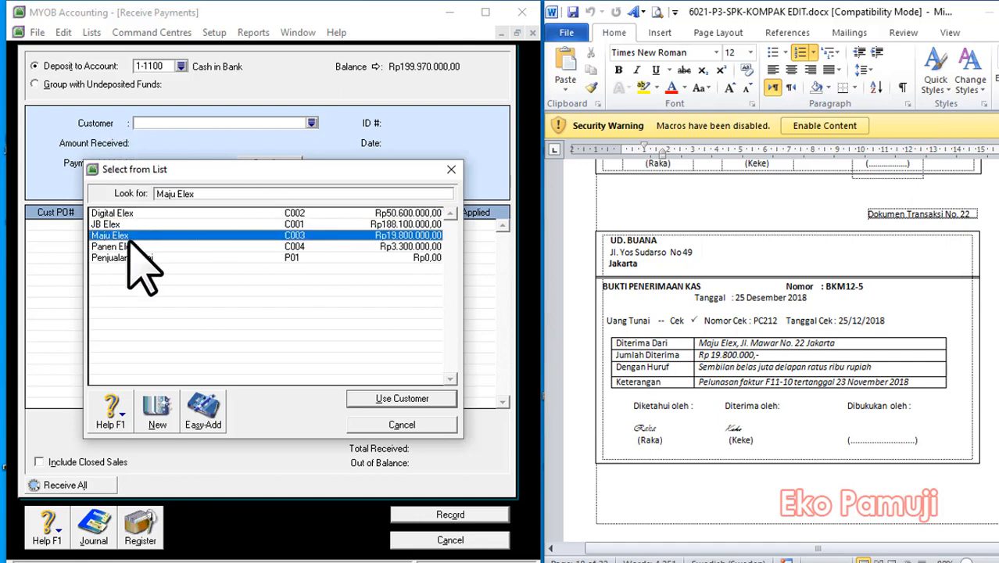
pyautogui.click(383, 402)
# Set the receipt's ID number to DOK 22 and its date to 25/12/2018.
pyautogui.click(440, 123)
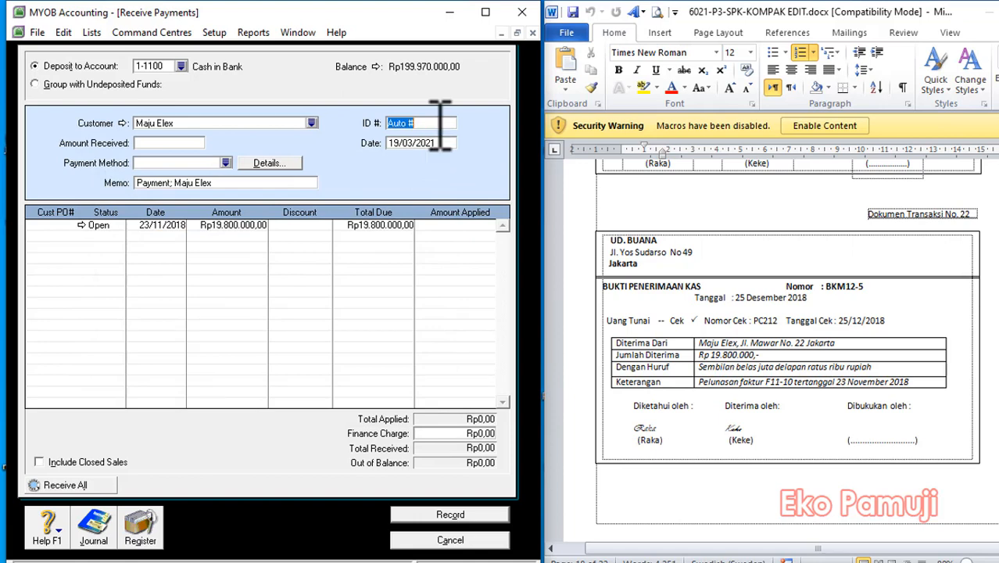
pyautogui.write('DOK 22')
pyautogui.press('Tab')
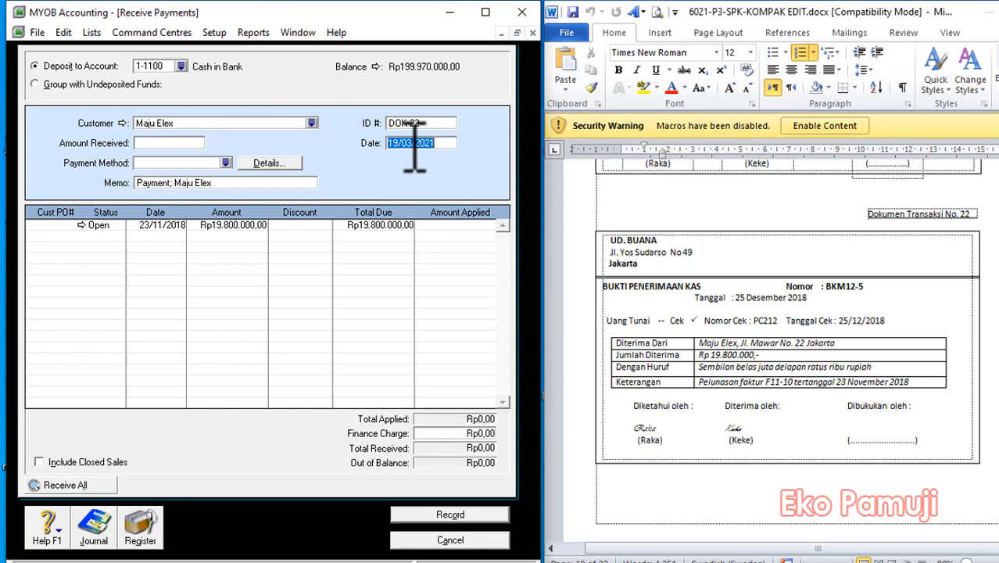
pyautogui.write('25/12/')
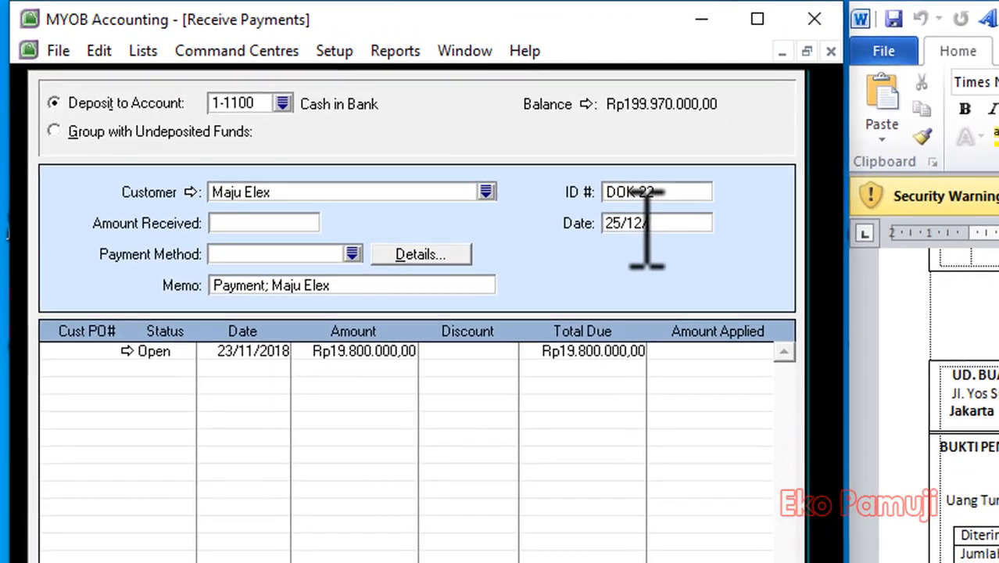
pyautogui.write('2018')
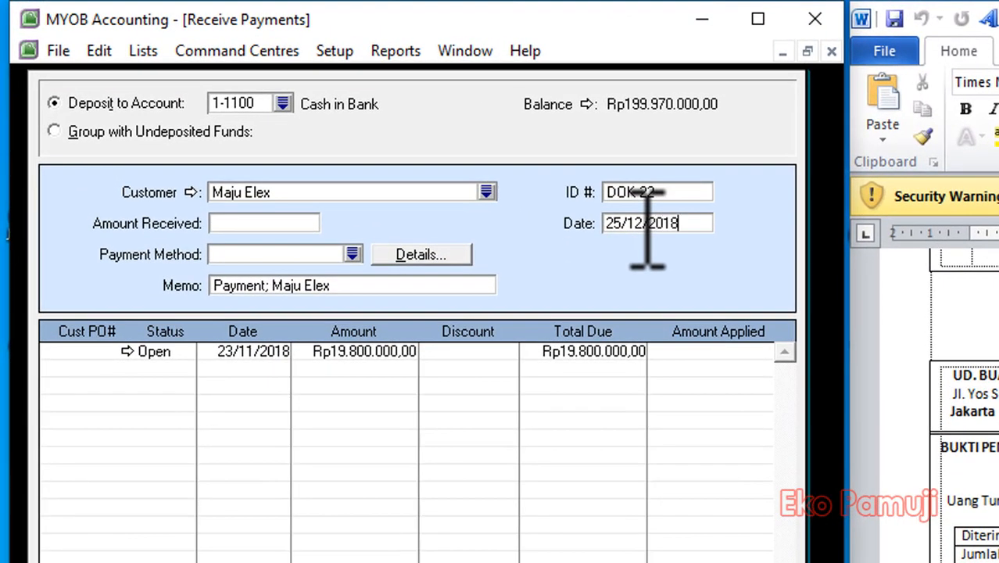
# Enter Rp19.800.000 as the amount received and choose Cheque as the payment method.
pyautogui.click(236, 223)
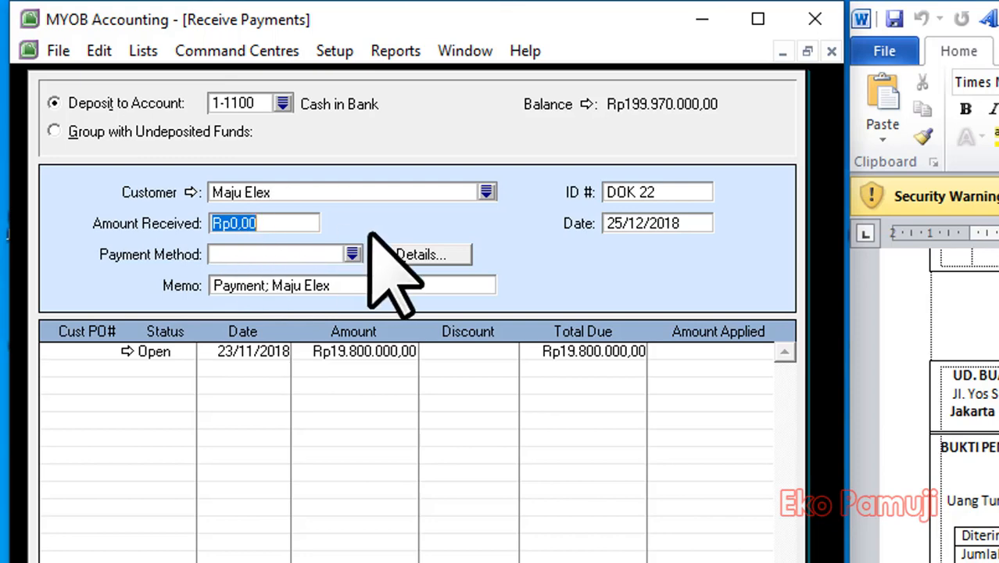
pyautogui.write('198000')
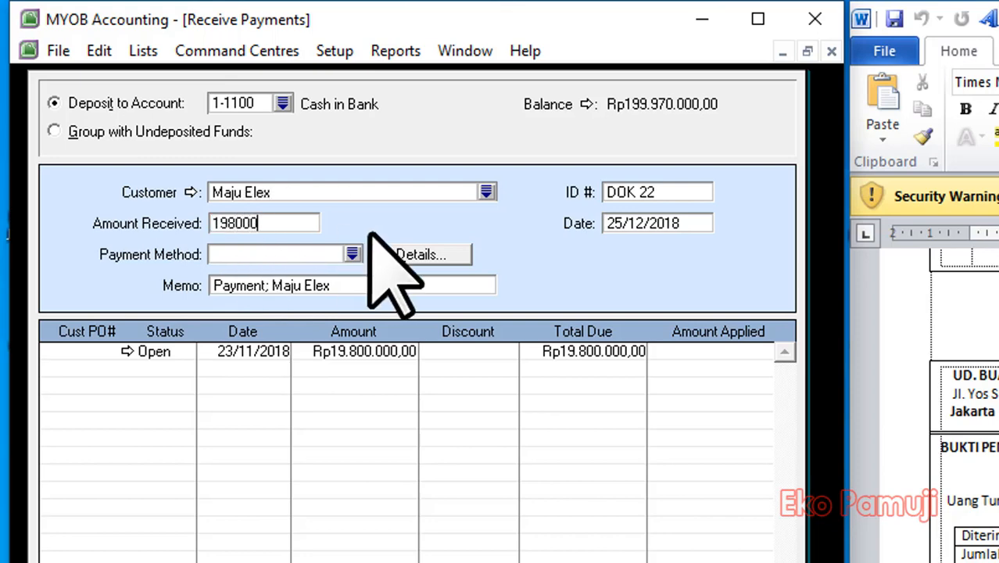
pyautogui.write('00')
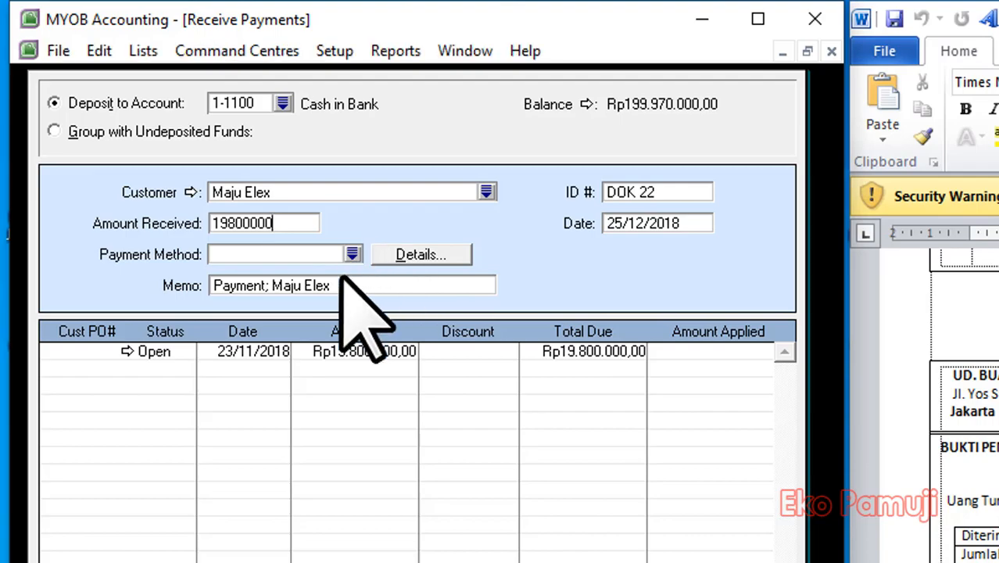
pyautogui.click(353, 254)
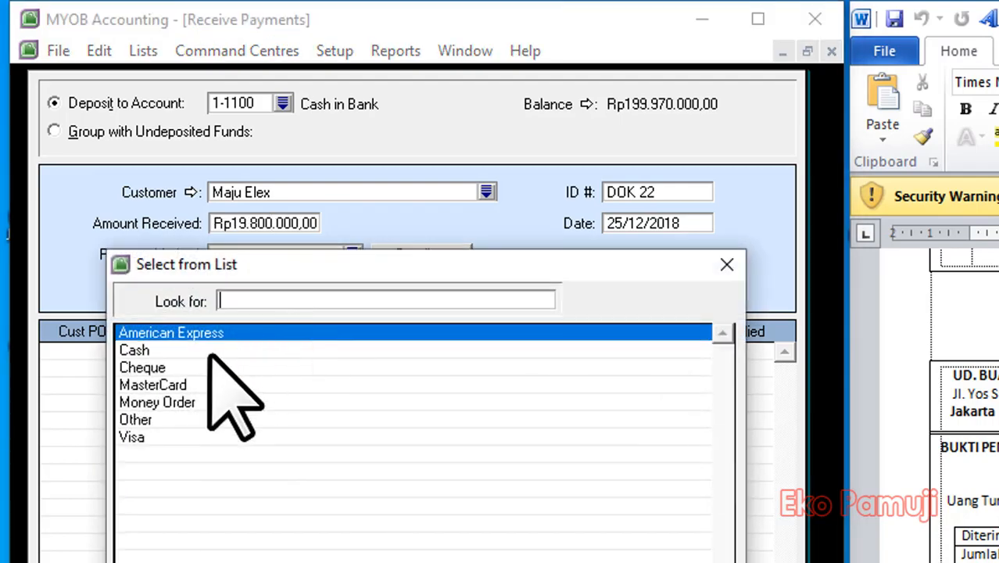
pyautogui.click(165, 367)
pyautogui.click(480, 412)
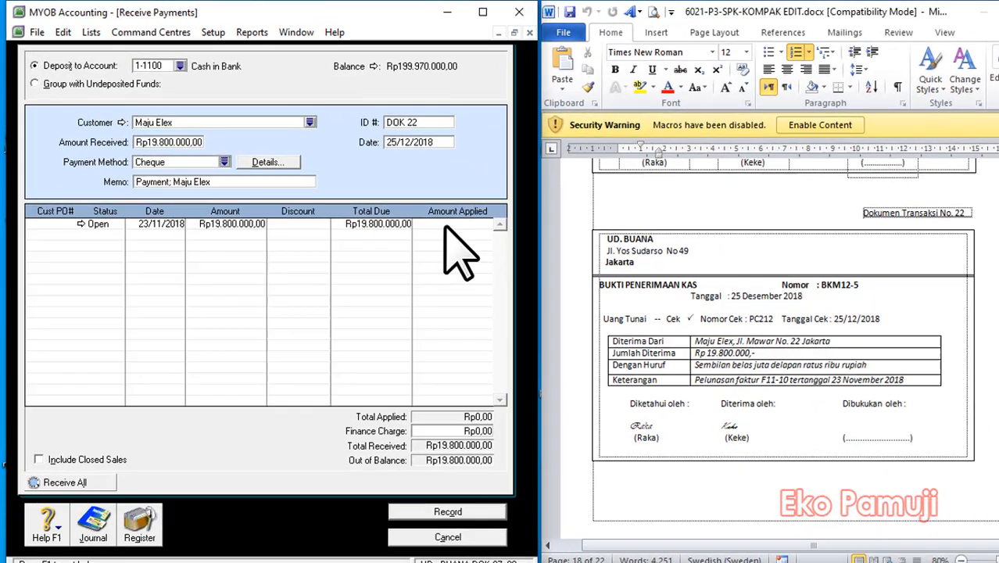
# Apply the received amount to the open invoice dated 23/11/2018, record the receipt and close the form.
pyautogui.click(423, 208)
pyautogui.press('Tab')
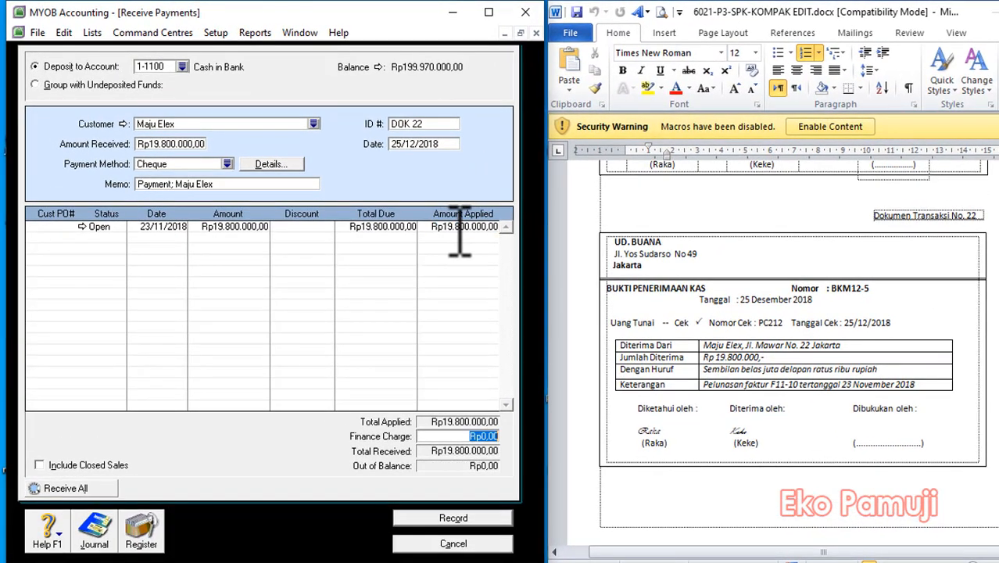
pyautogui.click(460, 518)
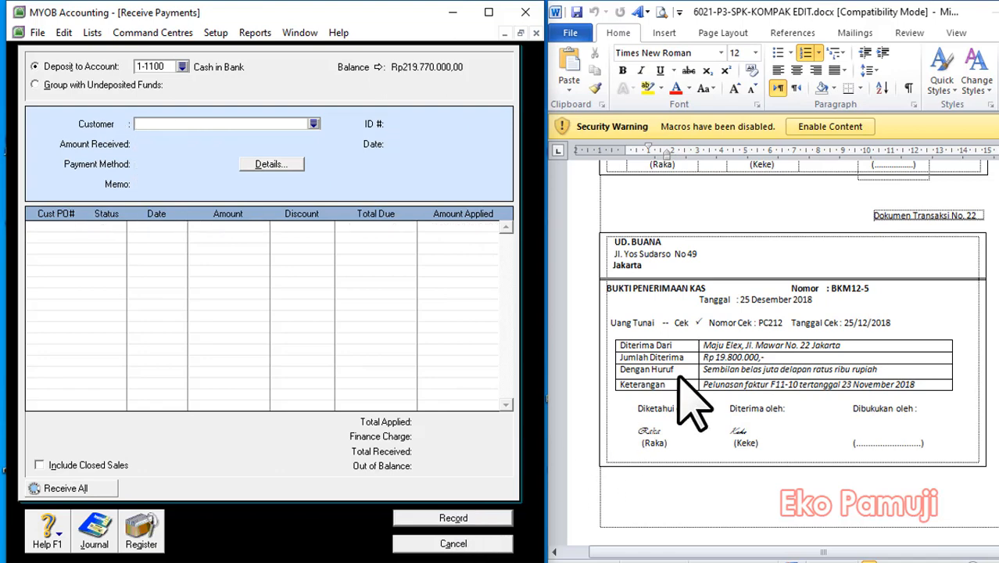
pyautogui.click(453, 544)
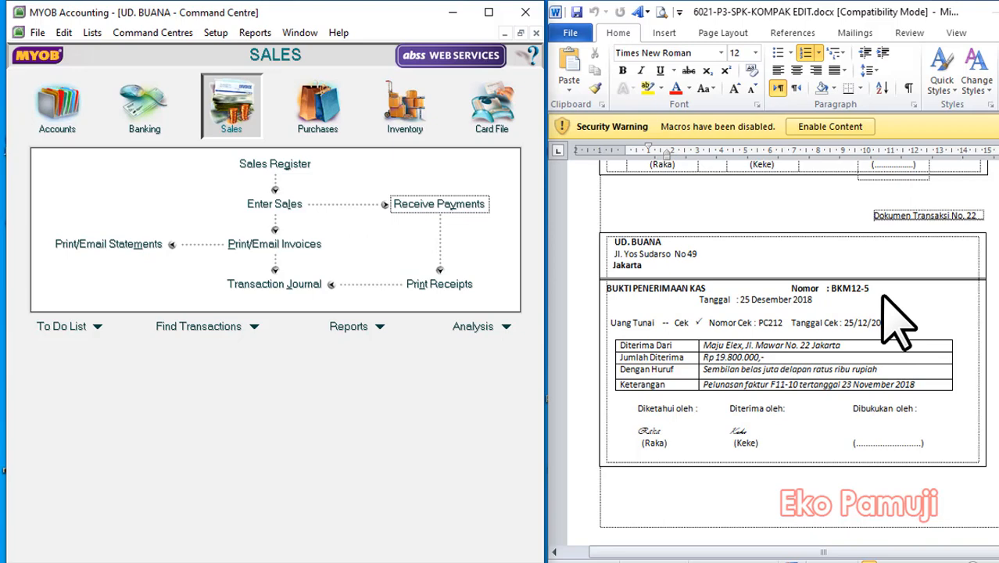
# Start a Spend Money entry for transaction document 23, paid from the 1-1200 Petty Cash account.
pyautogui.scroll(-10, 911, 352)
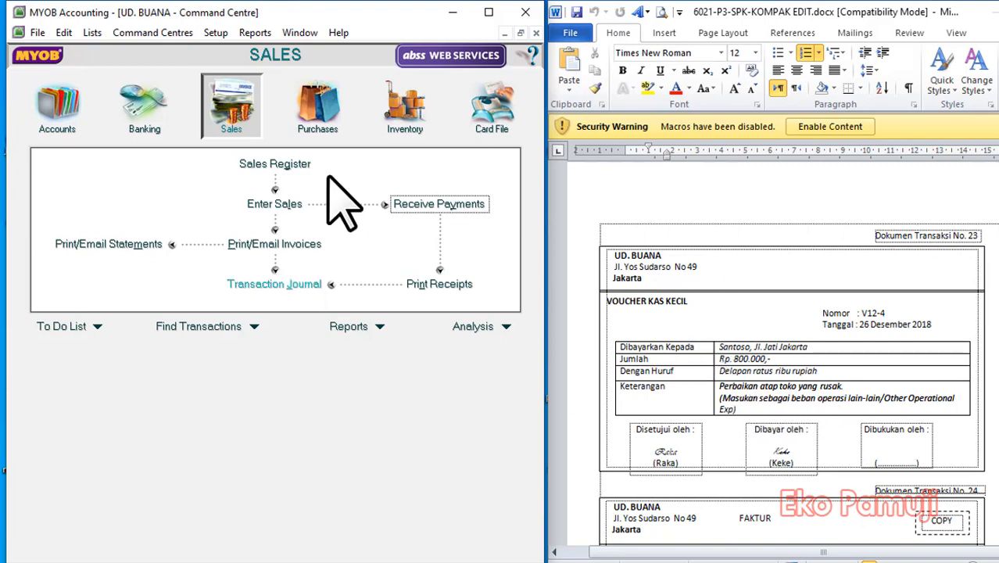
pyautogui.click(137, 113)
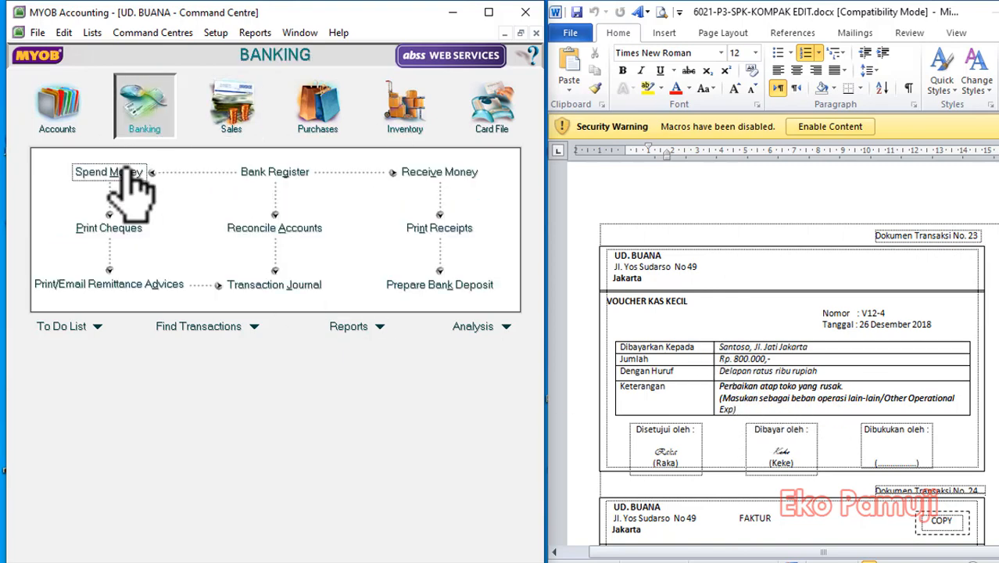
pyautogui.click(106, 174)
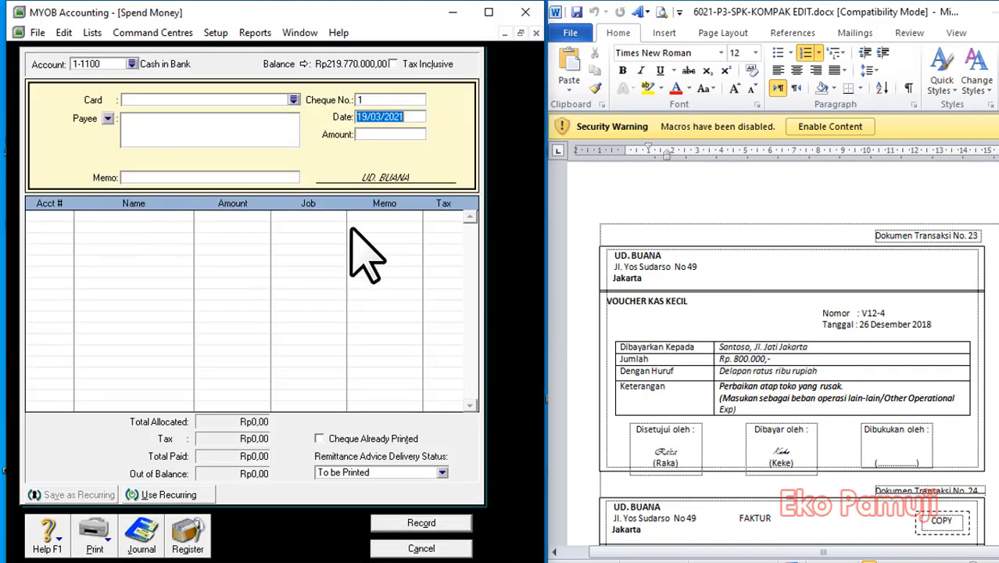
pyautogui.click(132, 64)
pyautogui.click(117, 225)
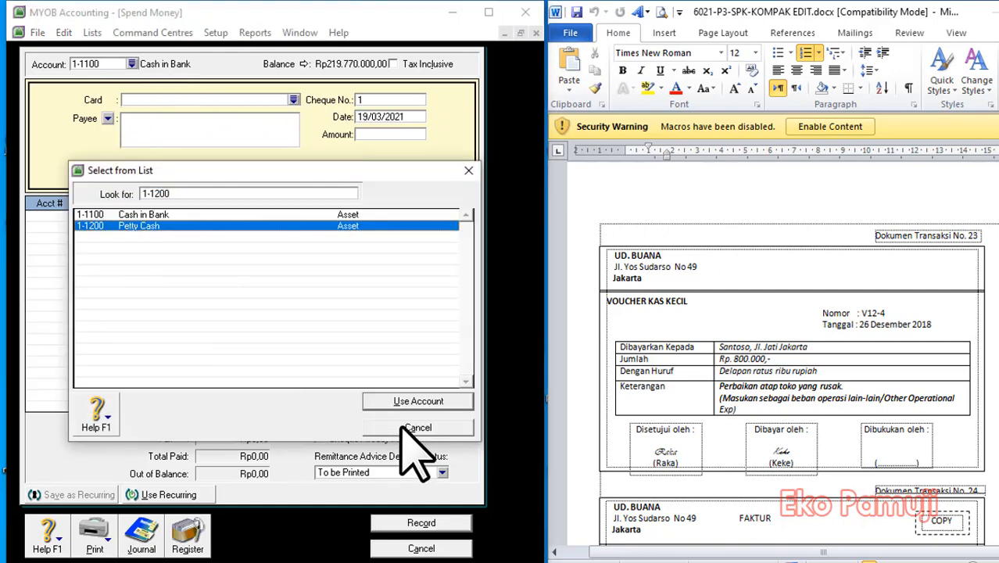
pyautogui.click(414, 401)
# Set the payment's cheque number to DOK 23, its date to 26/12/2018 and its amount to Rp800.000.
pyautogui.click(381, 101)
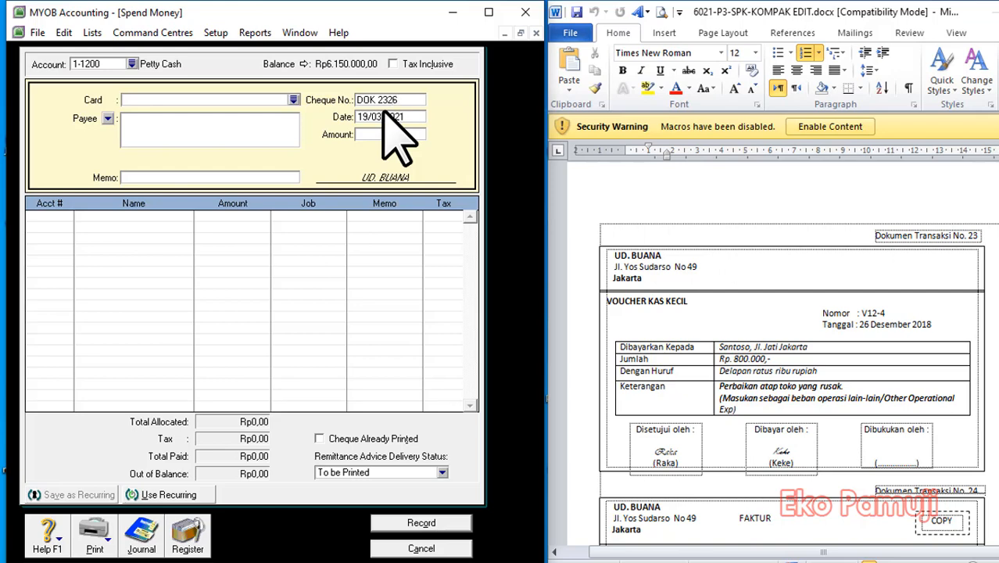
pyautogui.click(416, 117)
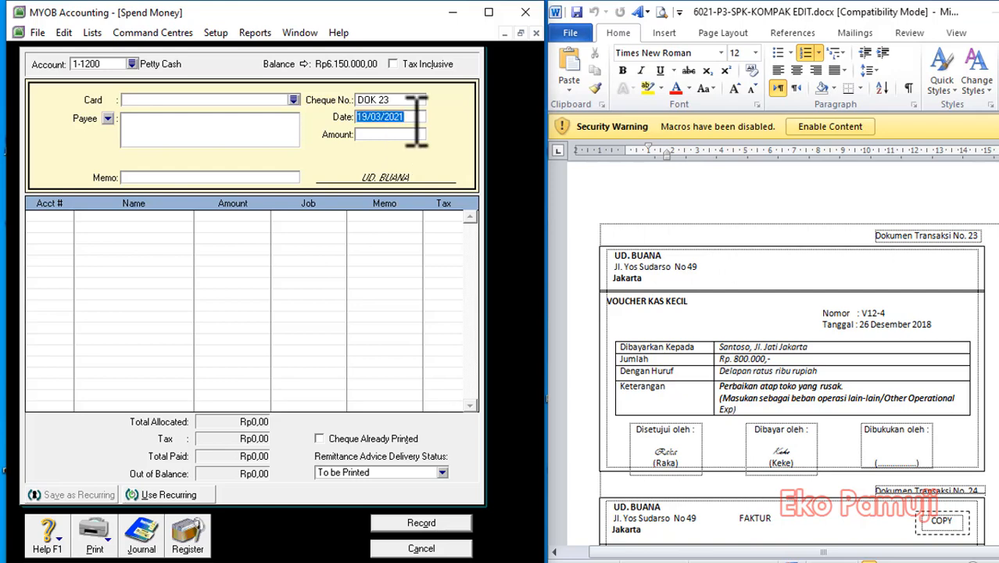
pyautogui.write('26/12')
pyautogui.press('Tab')
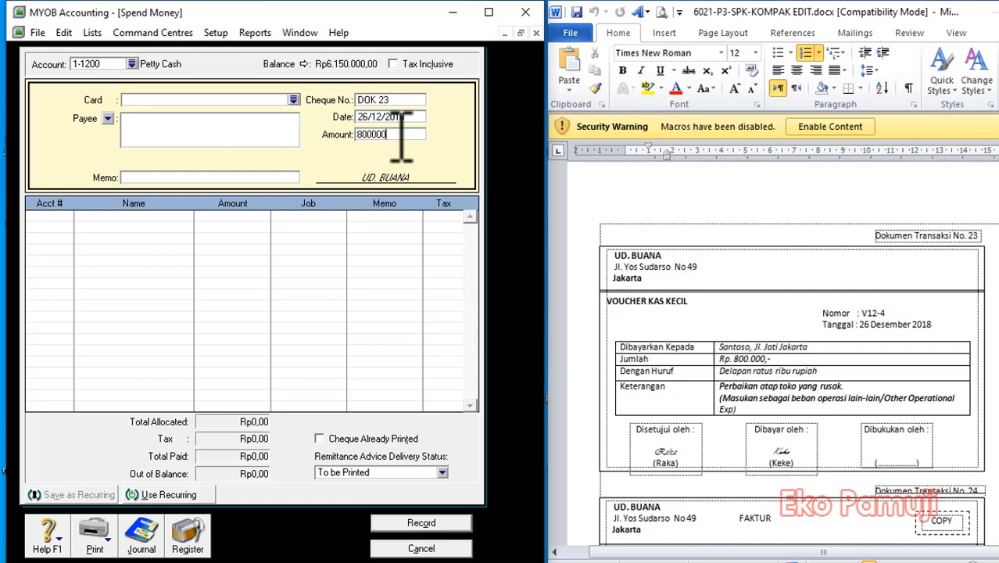
# Copy the payee's name and address from the document 23 voucher into the payment's Payee field.
pyautogui.click(783, 354)
pyautogui.click(808, 352)
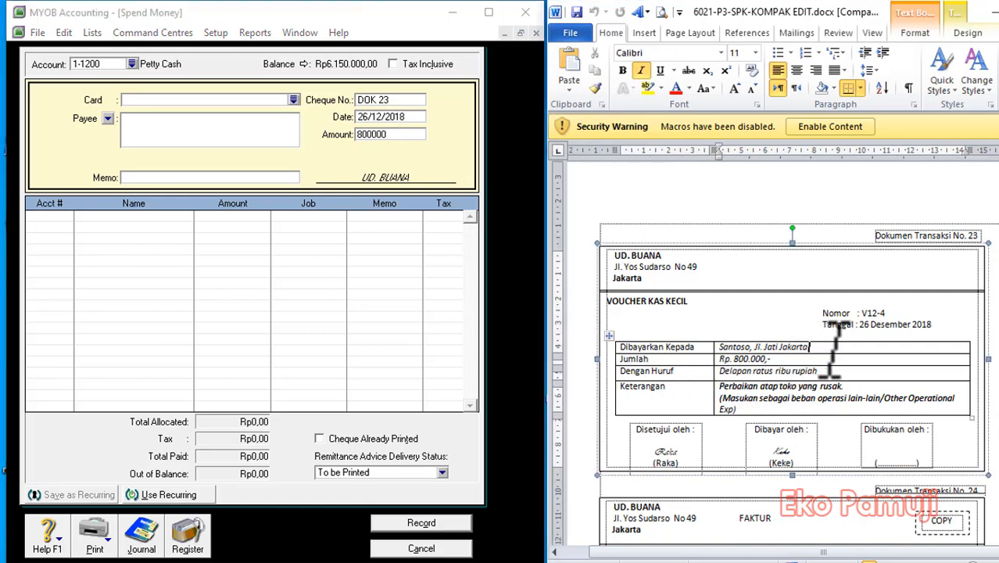
pyautogui.moveTo(833, 348); pyautogui.dragTo(707, 349)
pyautogui.hotkey('ctrl', 'c')
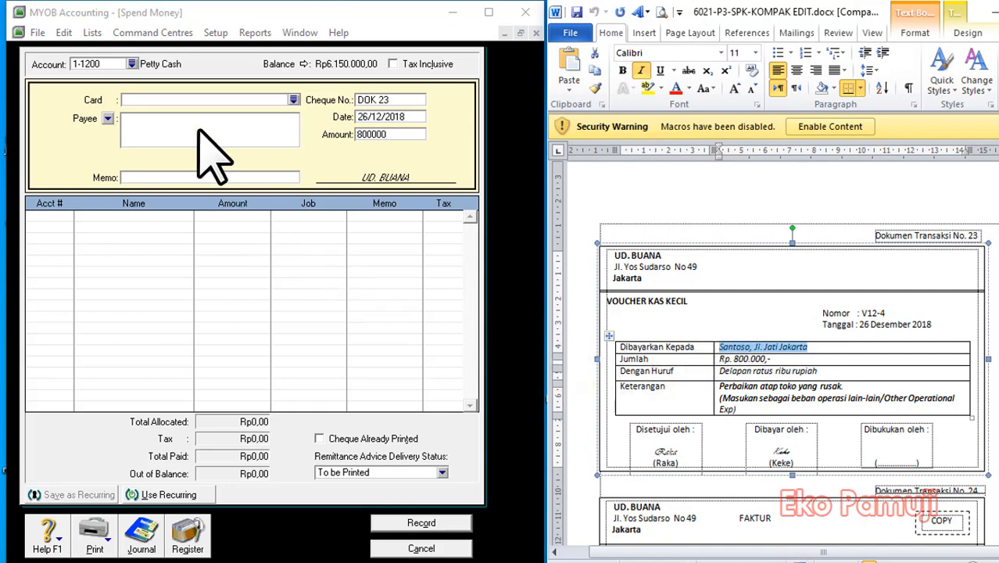
pyautogui.click(200, 131)
pyautogui.hotkey('ctrl', 'v')
# Try to copy the voucher's description "Perbaikan atap toko yang rusak" into the payment's Memo field.
pyautogui.click(835, 387)
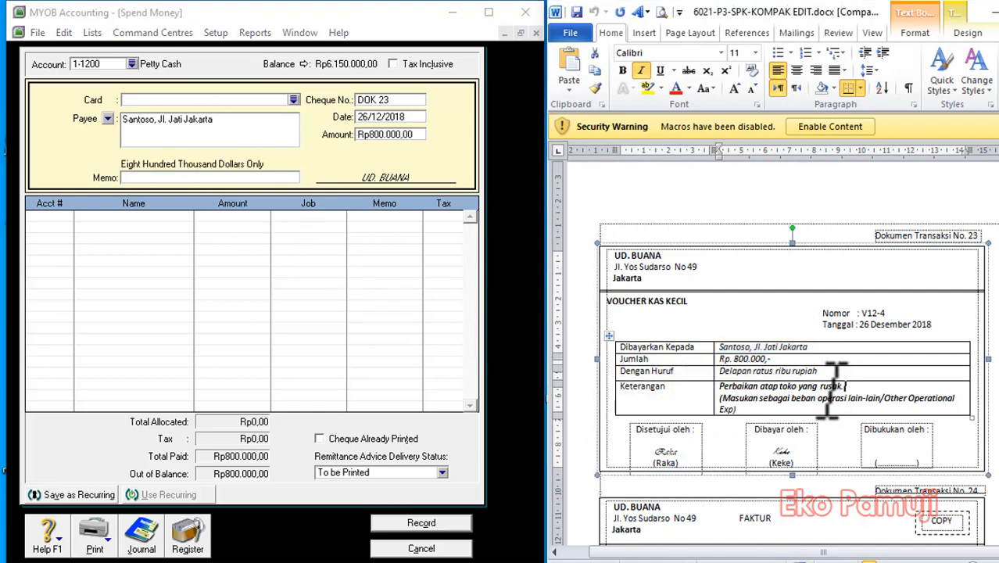
pyautogui.moveTo(835, 387); pyautogui.dragTo(719, 386)
pyautogui.hotkey('ctrl', 'v')
pyautogui.click(137, 178)
pyautogui.hotkey('ctrl', 'v')
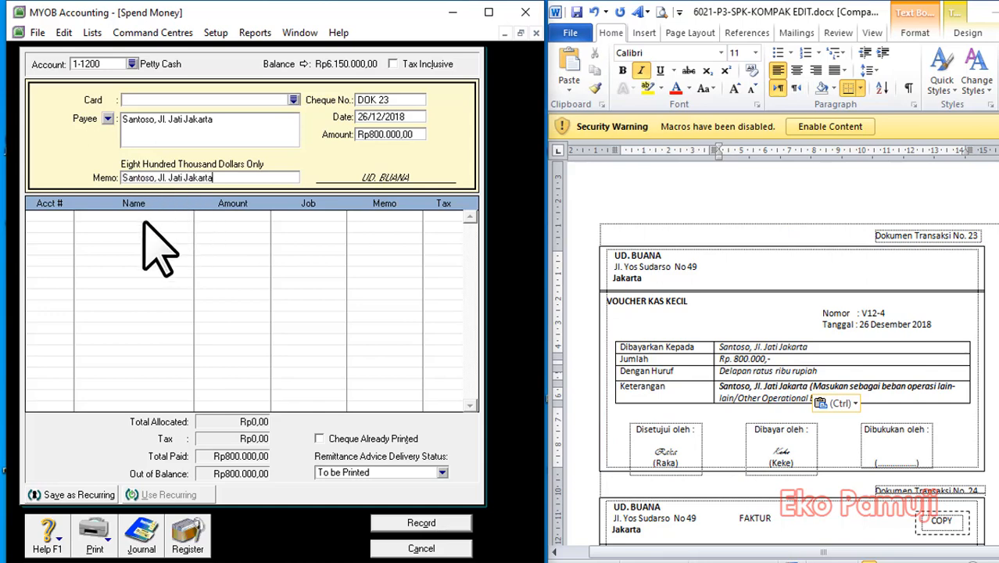
# Allocate the payment to account 6-1800 Other Operating Expense, record it and close the form.
pyautogui.click(66, 219)
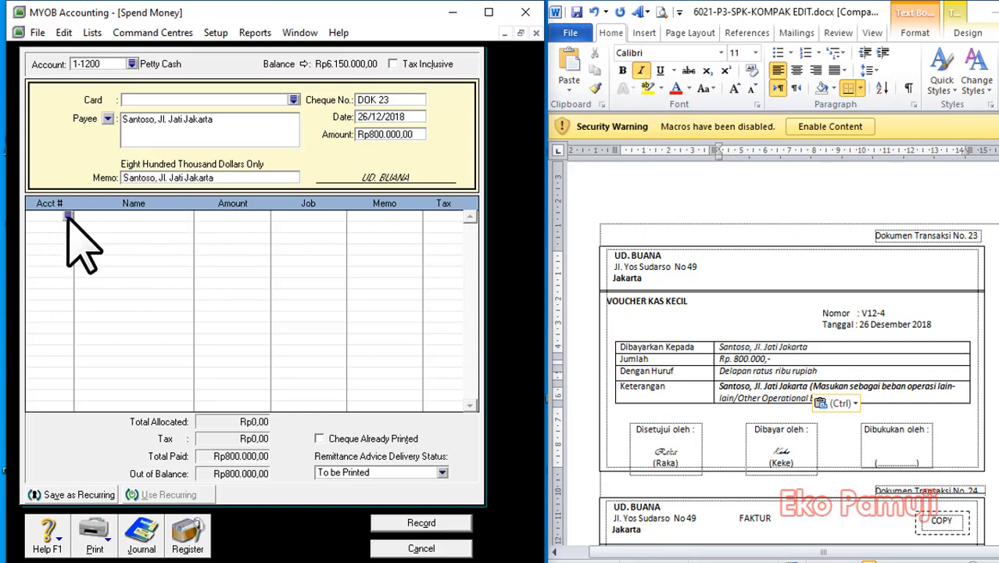
pyautogui.write('6')
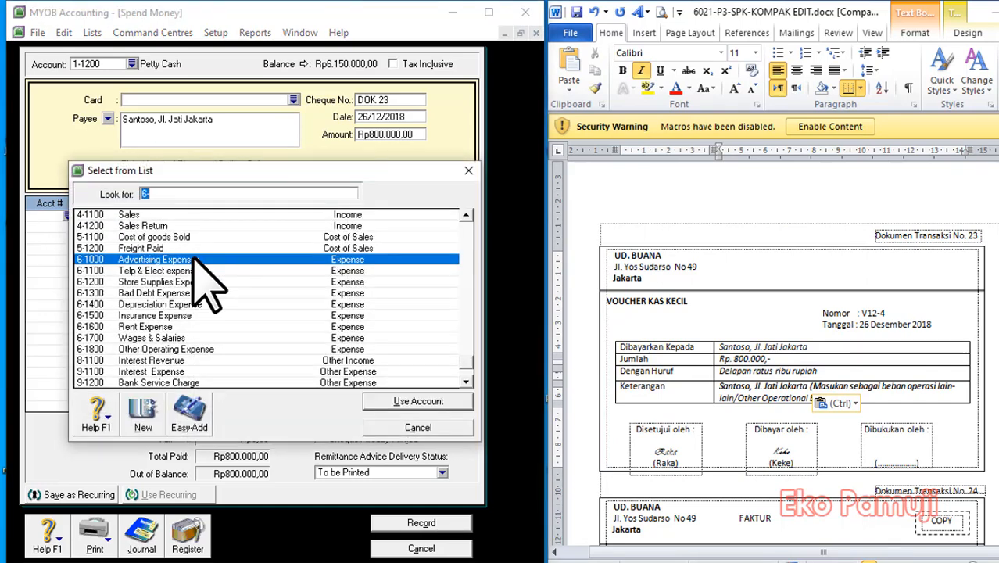
pyautogui.scroll(-1, 188, 364)
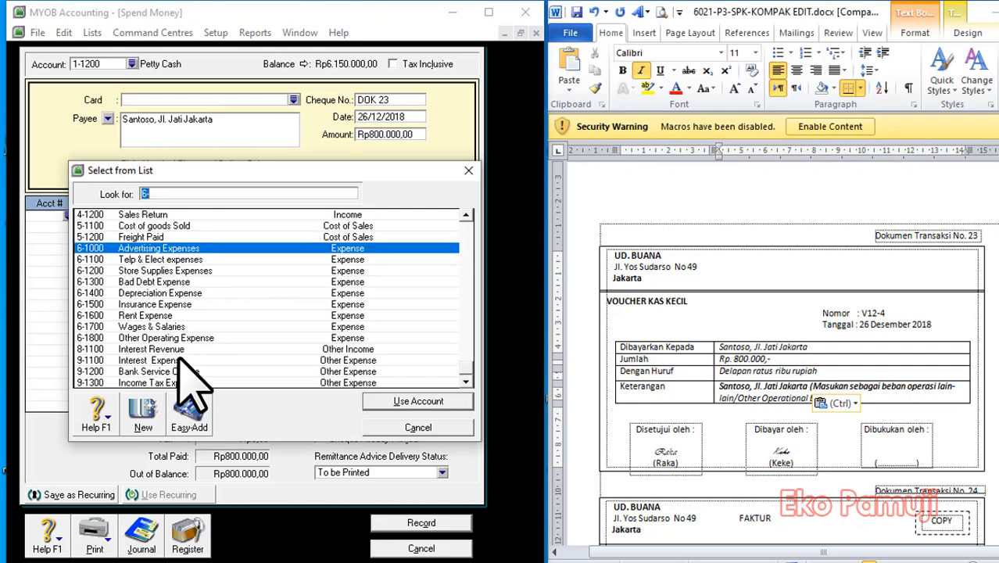
pyautogui.click(186, 340)
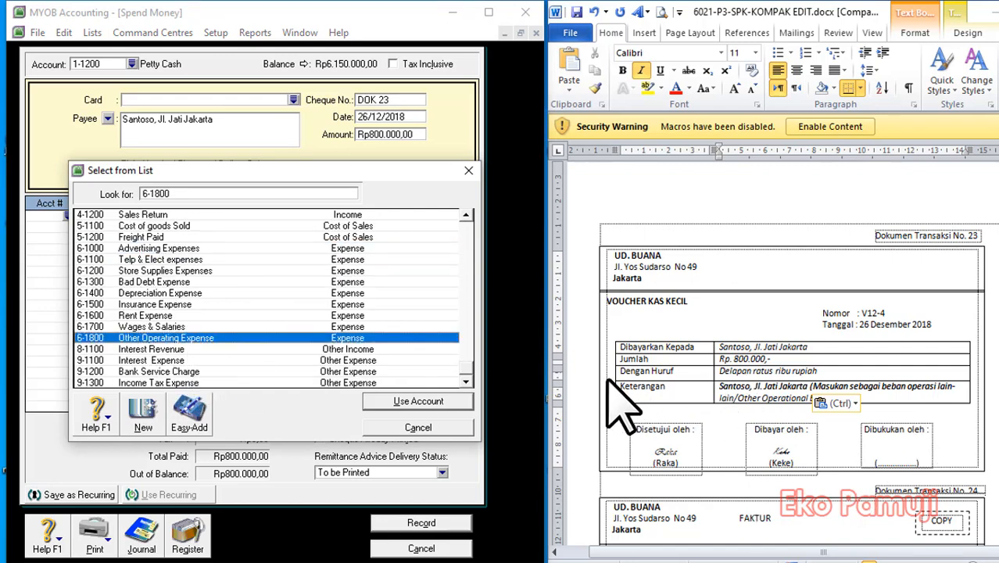
pyautogui.click(421, 400)
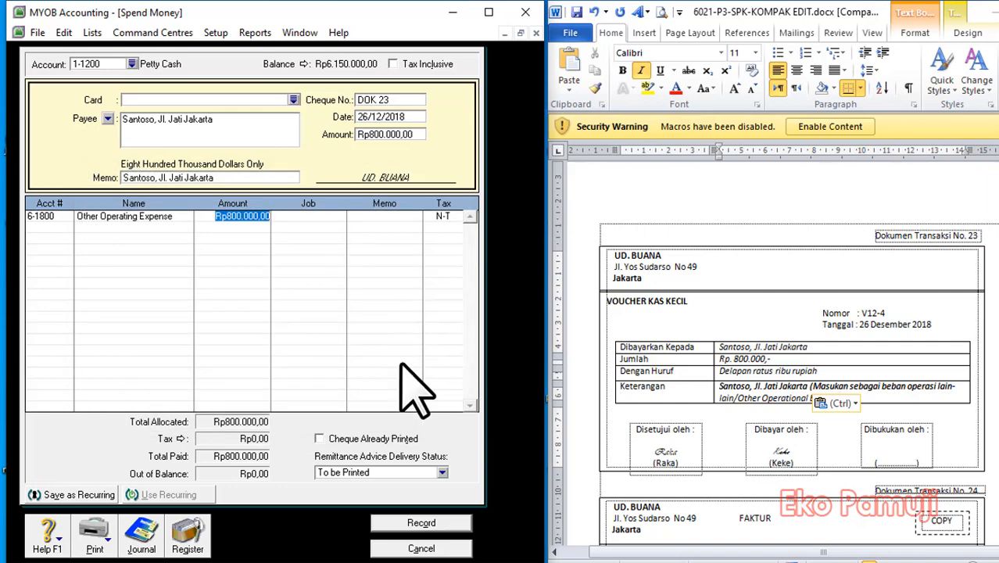
pyautogui.click(442, 522)
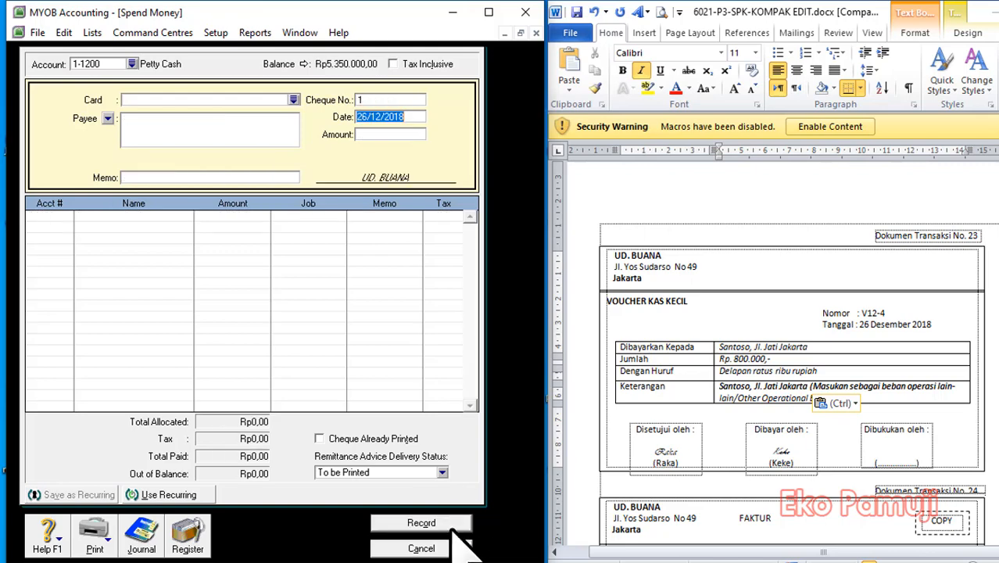
pyautogui.click(442, 547)
# Start a new sales invoice for transaction document 24 with Maju Elex as the customer.
pyautogui.scroll(-6, 774, 351)
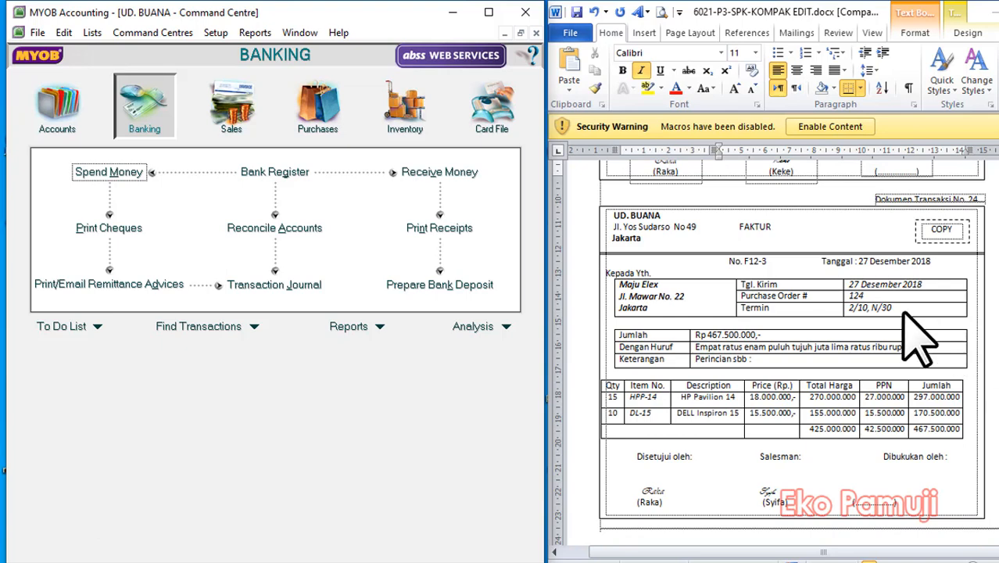
pyautogui.click(229, 106)
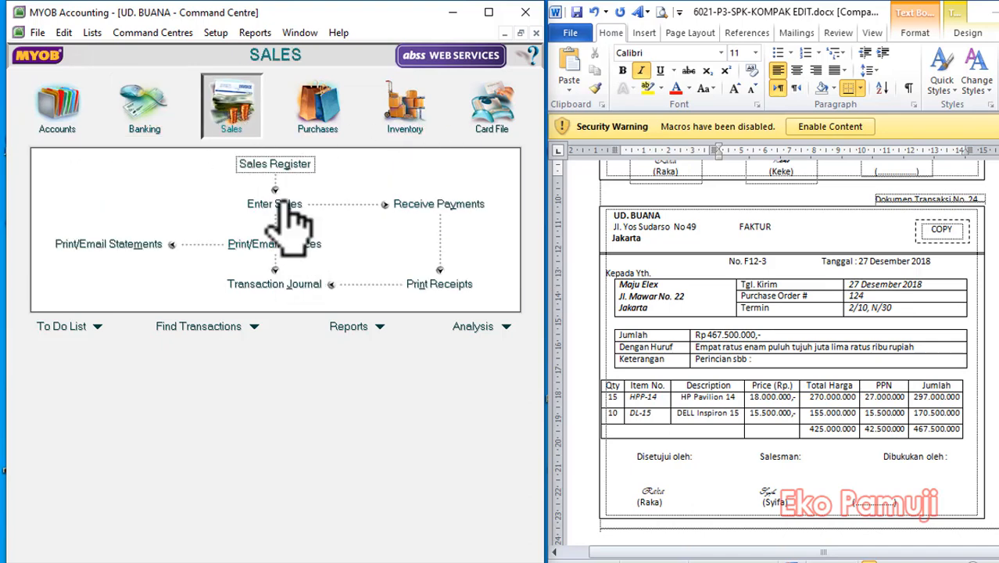
pyautogui.click(272, 204)
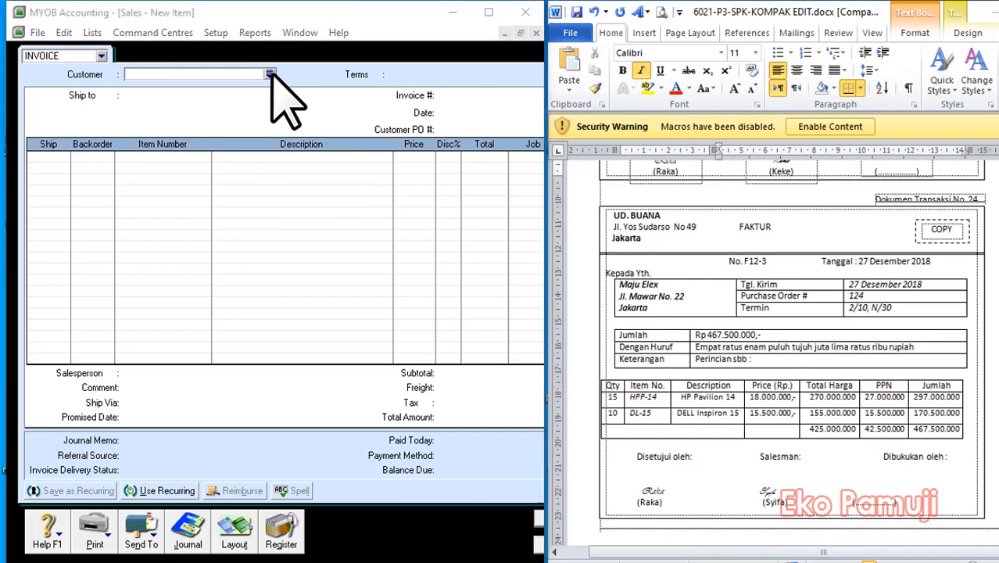
pyautogui.click(270, 74)
pyautogui.write('Maju Elex')
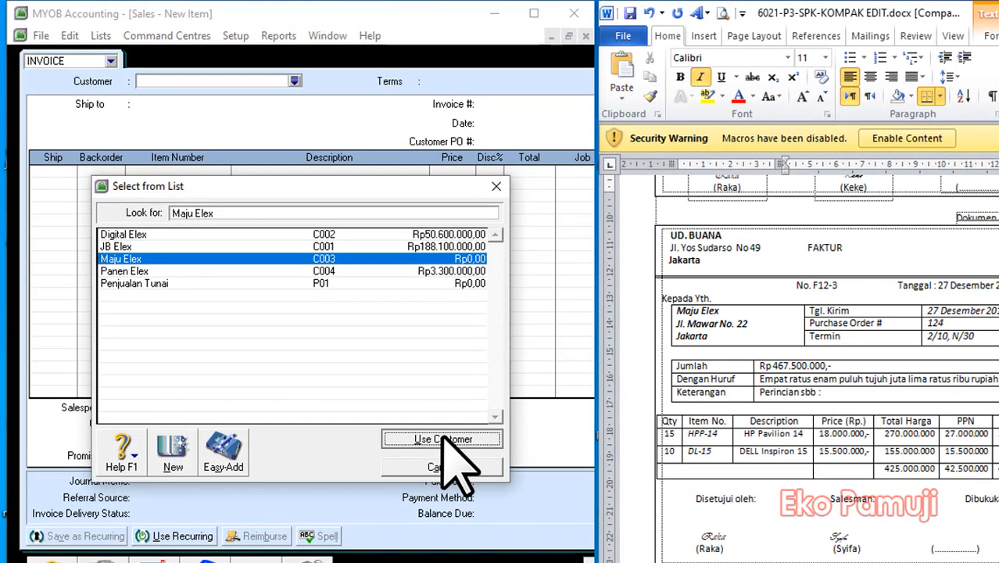
pyautogui.click(438, 432)
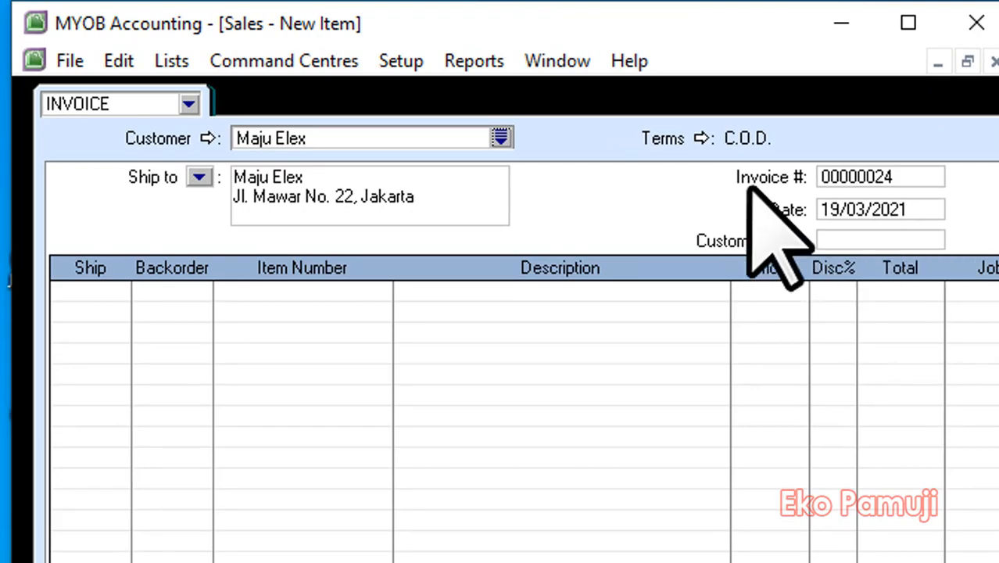
# Set the invoice's credit terms to In a Given # of Days with 10 discount days, 30 balance due days and 2% early payment discount.
pyautogui.click(702, 138)
pyautogui.click(717, 372)
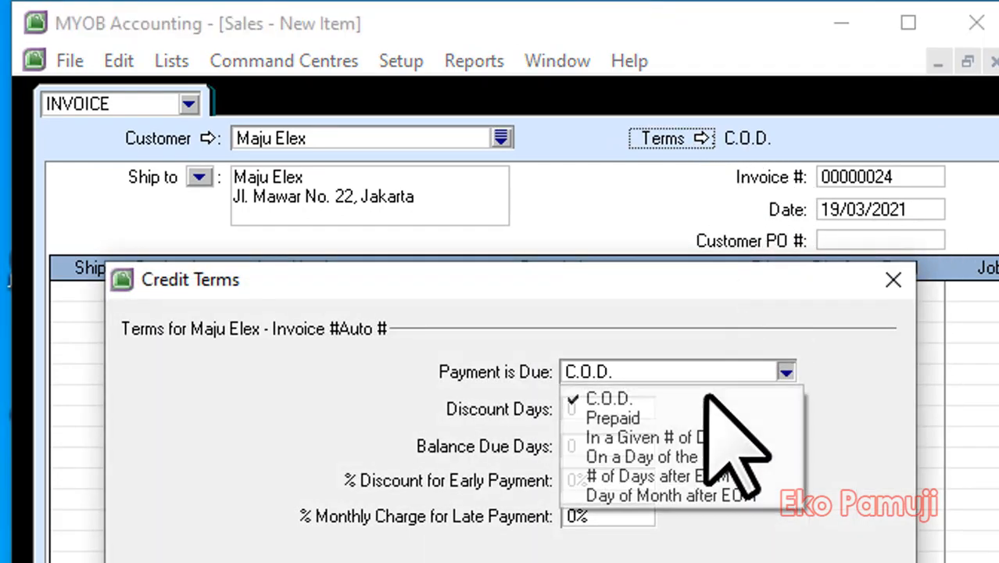
pyautogui.click(679, 435)
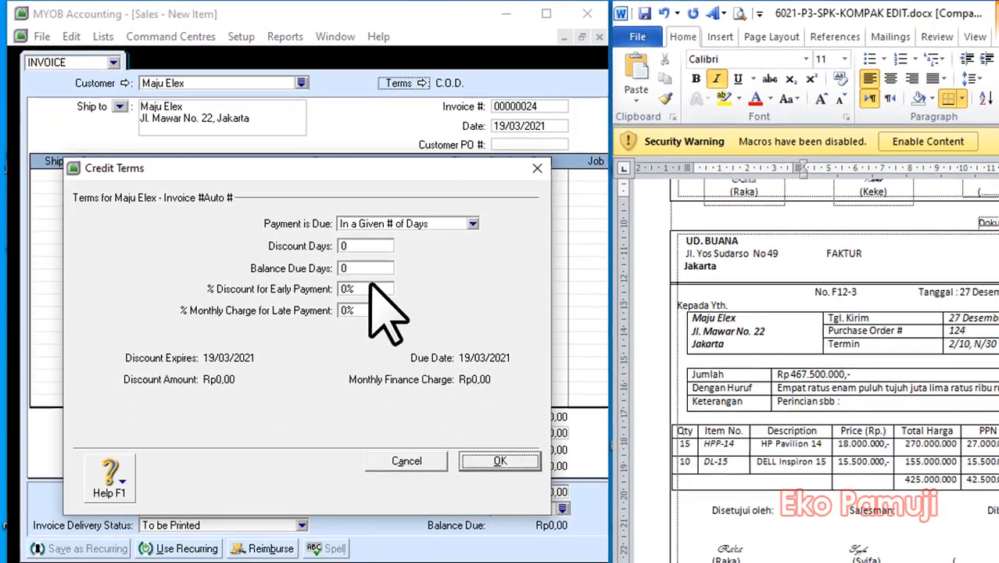
pyautogui.click(353, 245)
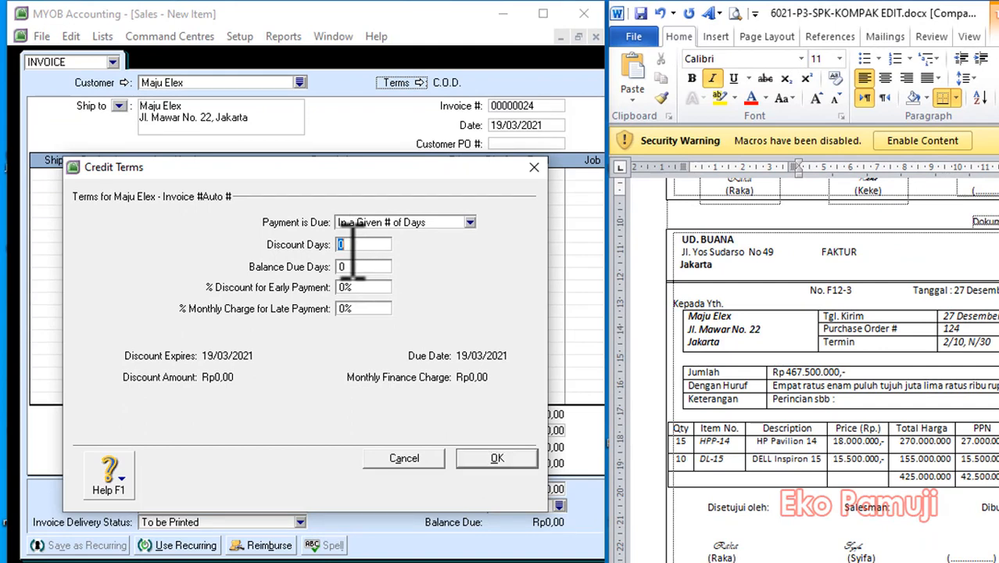
pyautogui.write('10')
pyautogui.press('Tab')
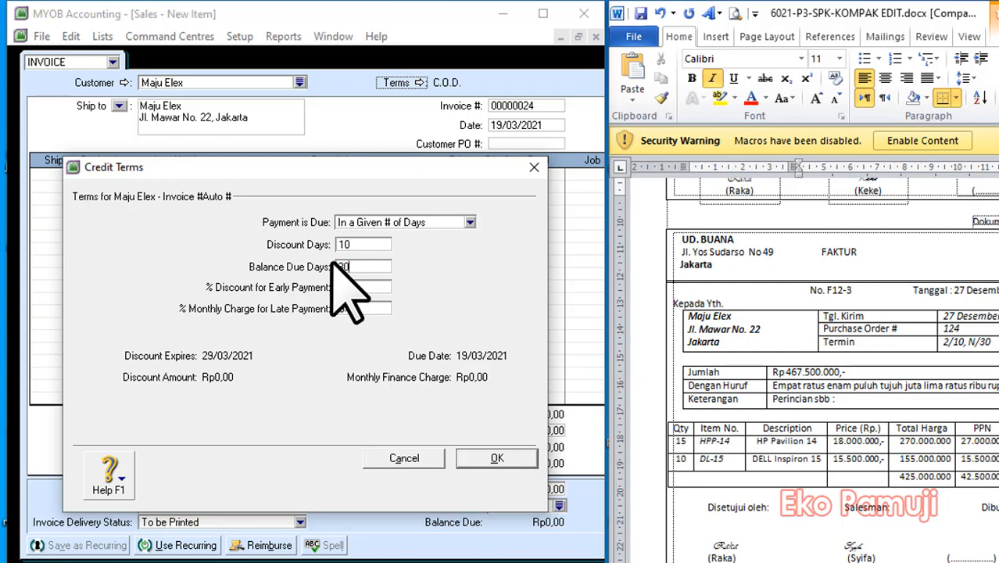
pyautogui.click(504, 461)
# Set the invoice number to DOK 24 and the invoice date to 27/12/2018.
pyautogui.click(519, 105)
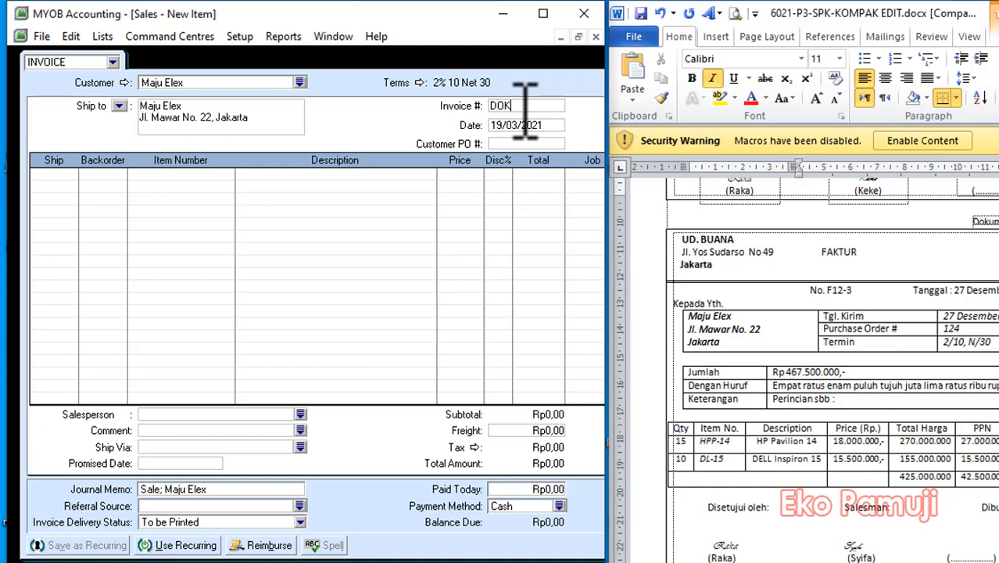
pyautogui.write('DOK 24')
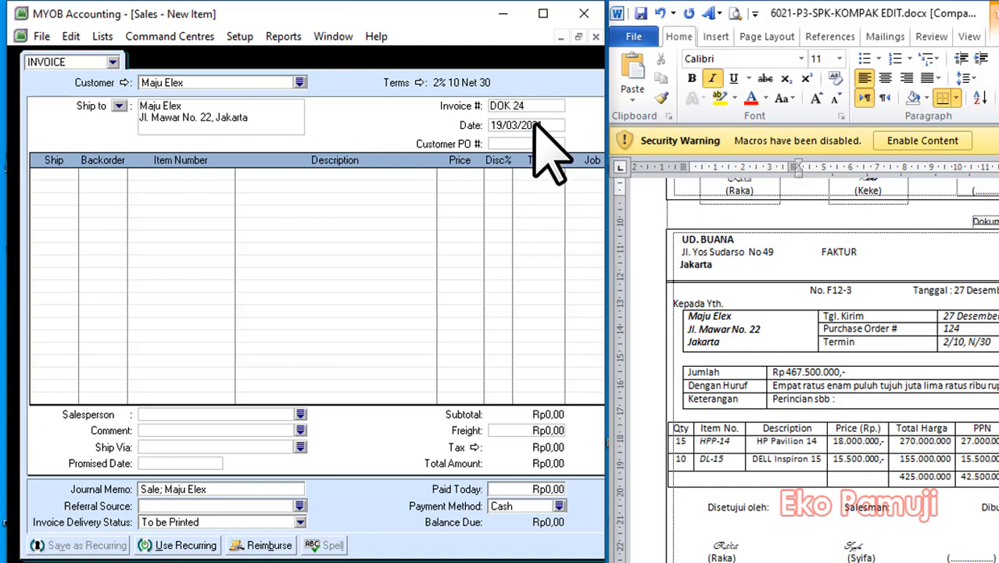
pyautogui.press('Tab')
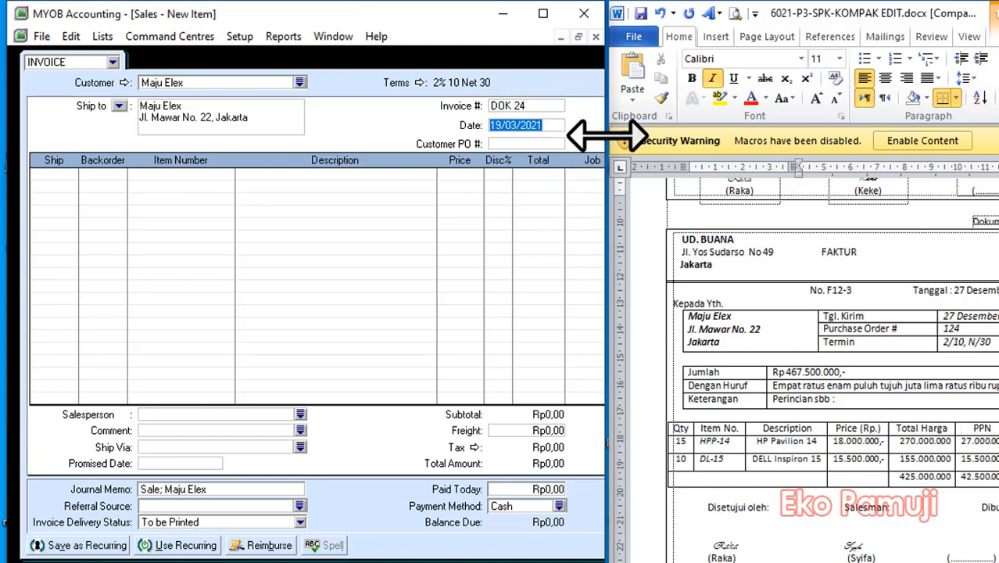
pyautogui.write('27/12')
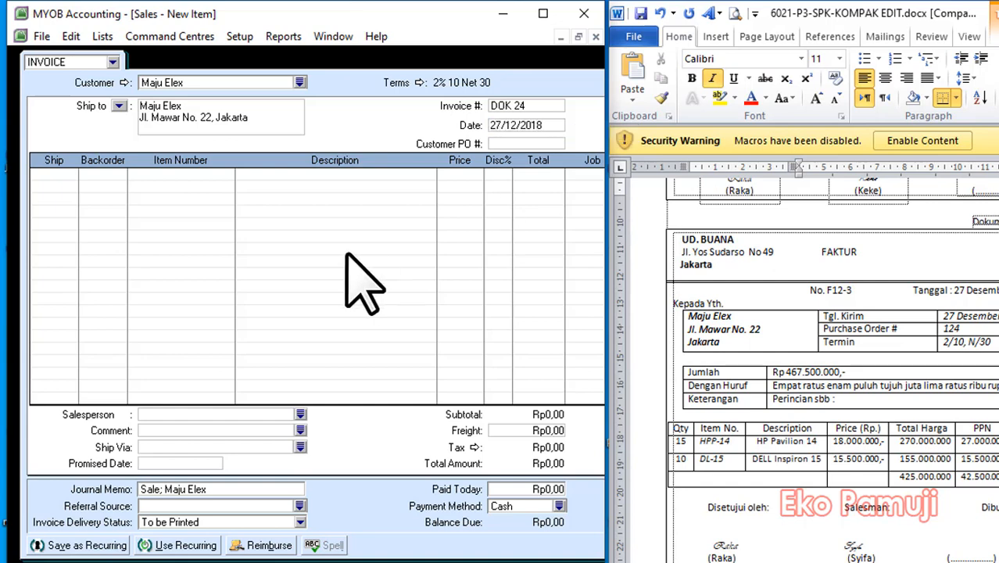
# Add 15 units of item HPP-14 (HP Pavilion 14) at a price of Rp18.000.000 to the invoice.
pyautogui.click(64, 173)
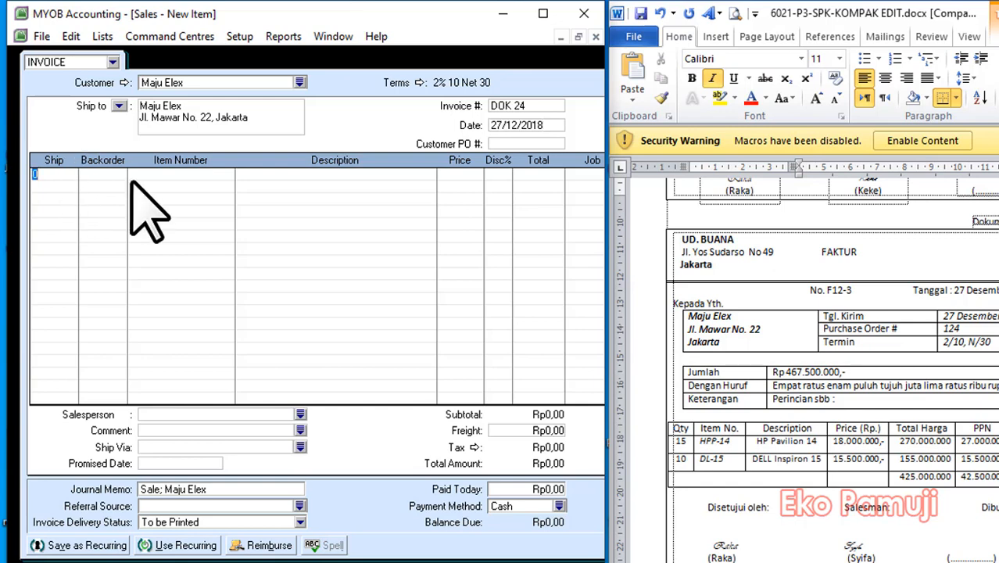
pyautogui.write('15')
pyautogui.press('Tab')
pyautogui.press('Tab')
pyautogui.click(225, 251)
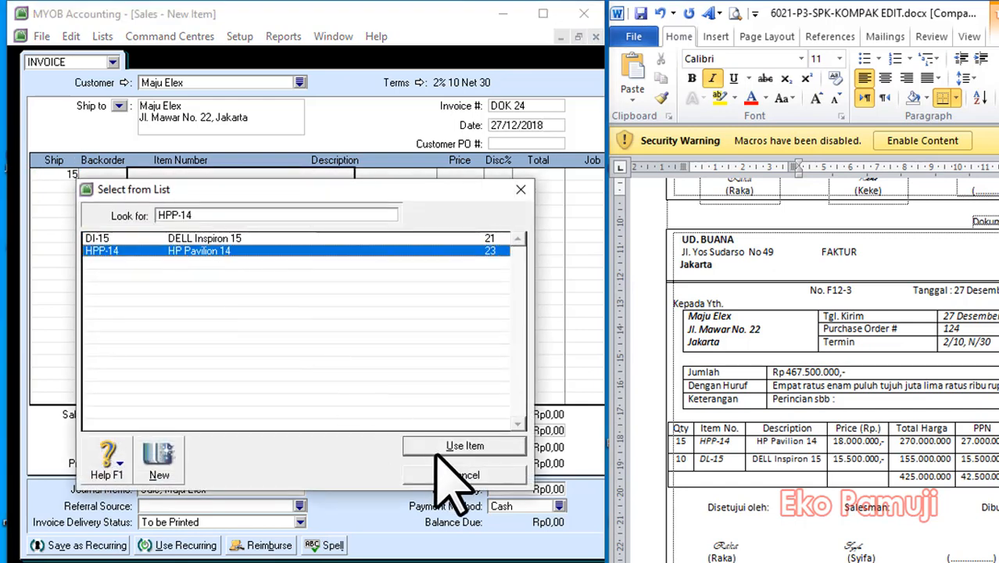
pyautogui.click(446, 451)
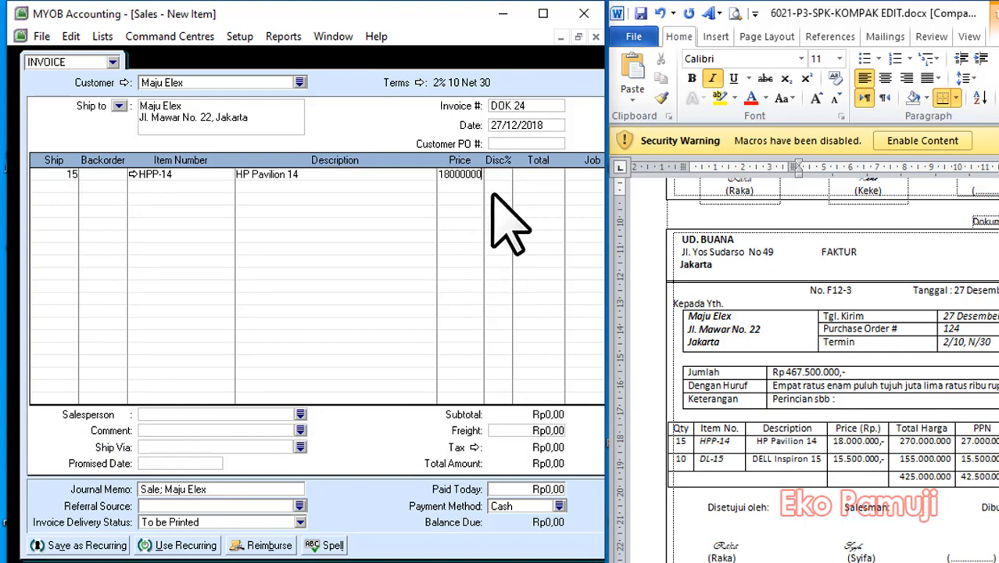
pyautogui.press('Tab')
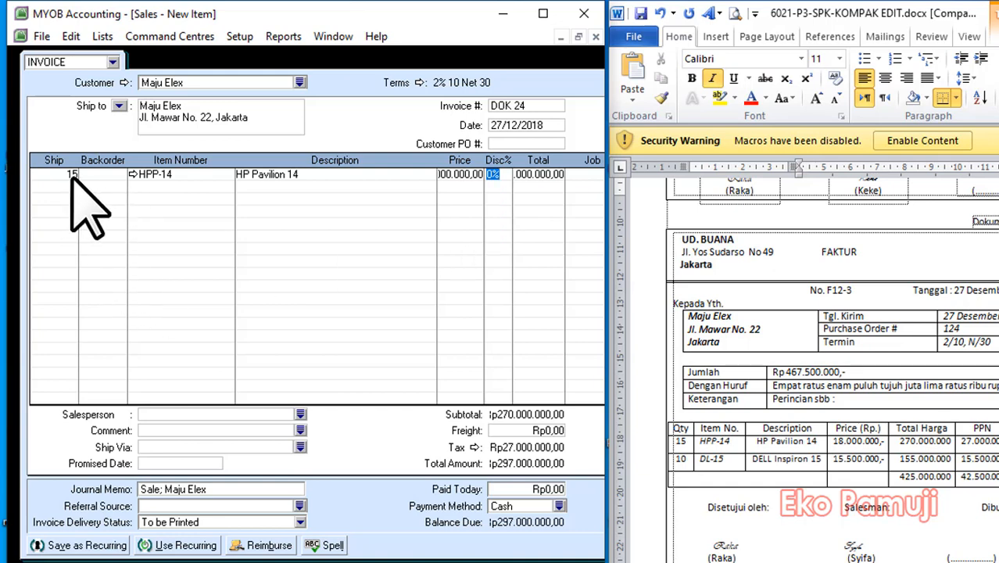
# Add a second invoice line with 10 units of item DI-15 (DELL Inspiron 15) at a price of Rp15.500.000.
pyautogui.click(51, 188)
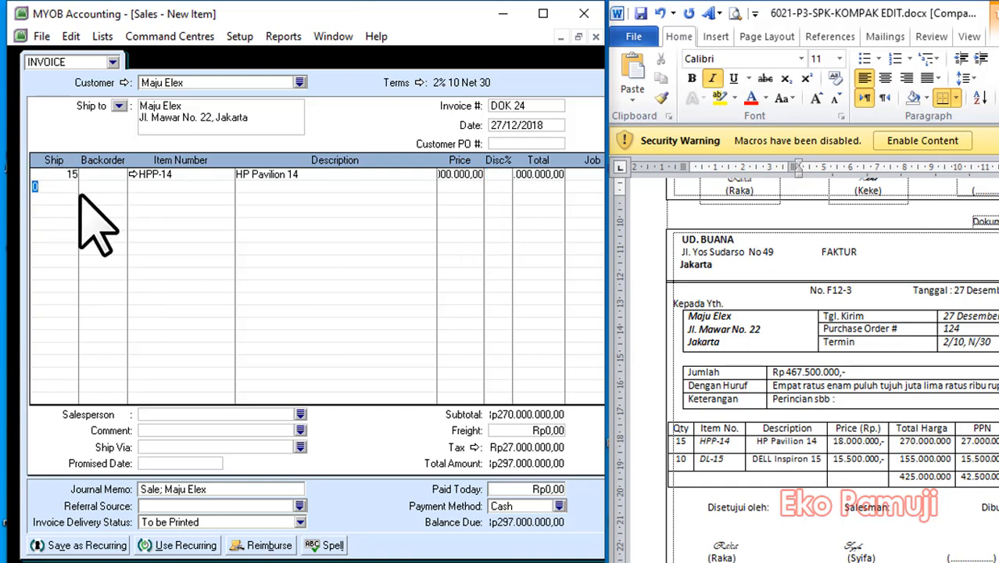
pyautogui.press('Tab')
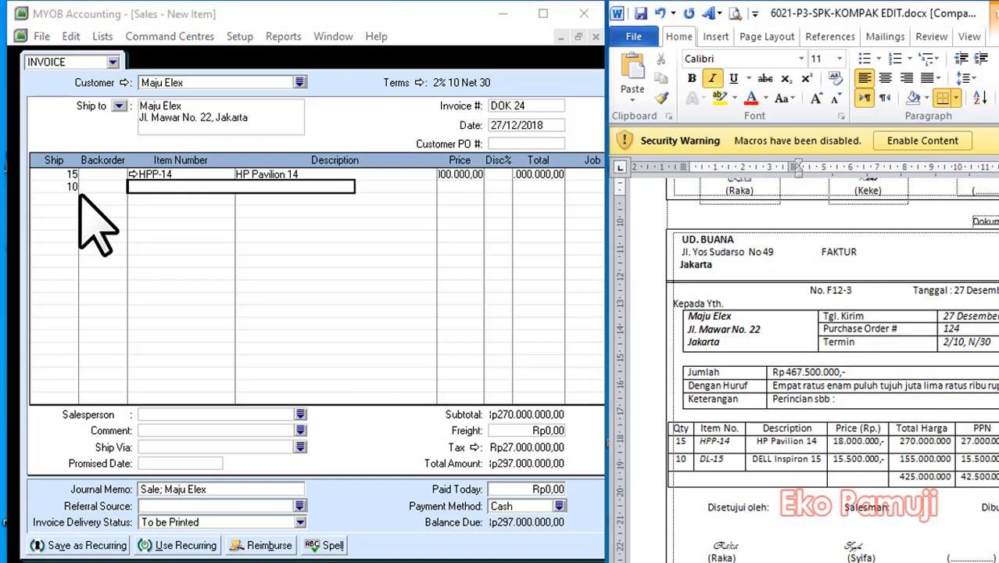
pyautogui.press('Tab')
pyautogui.click(473, 446)
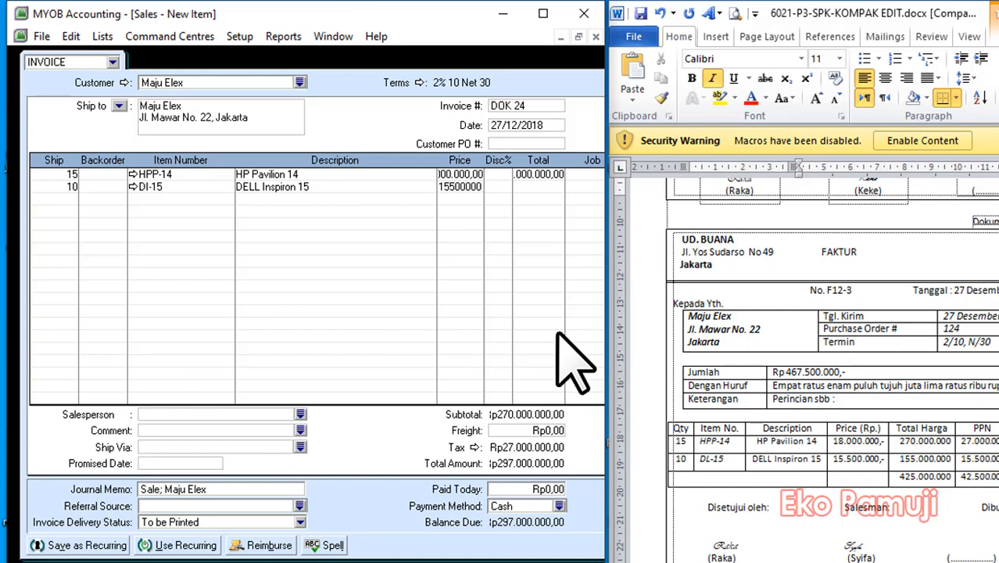
pyautogui.press('Tab')
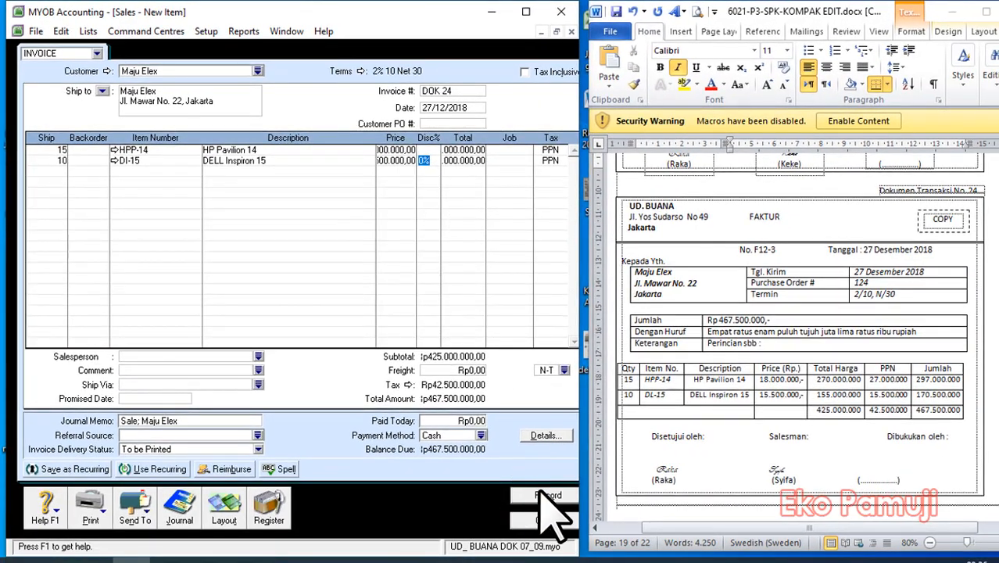
# Record the DOK 24 sales invoice without correcting the spelling, and close the sales entry window.
pyautogui.click(547, 496)
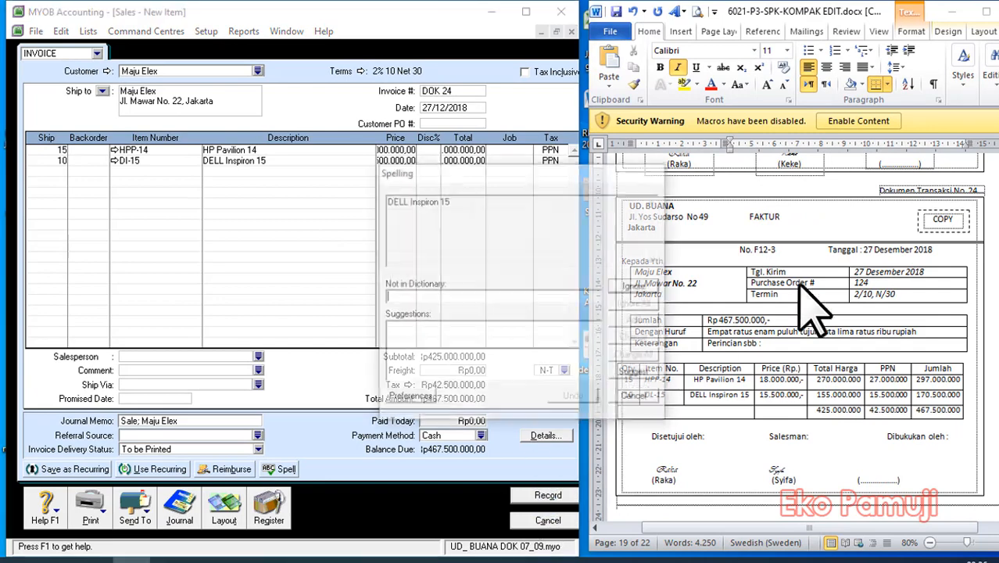
pyautogui.click(625, 397)
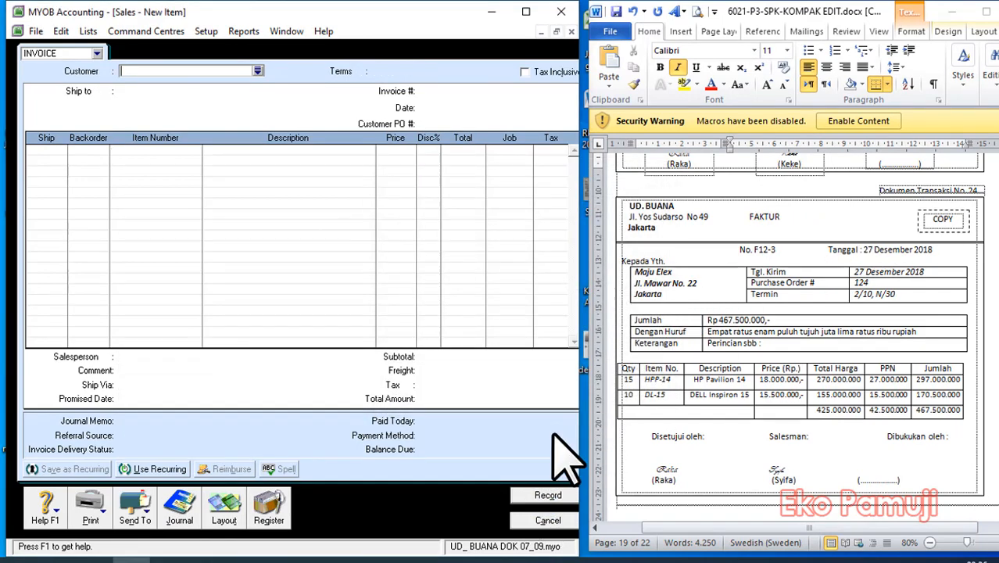
pyautogui.click(549, 520)
# Start a new purchase bill for transaction document 25 with Fa. Makmur as the supplier.
pyautogui.scroll(-3, 797, 329)
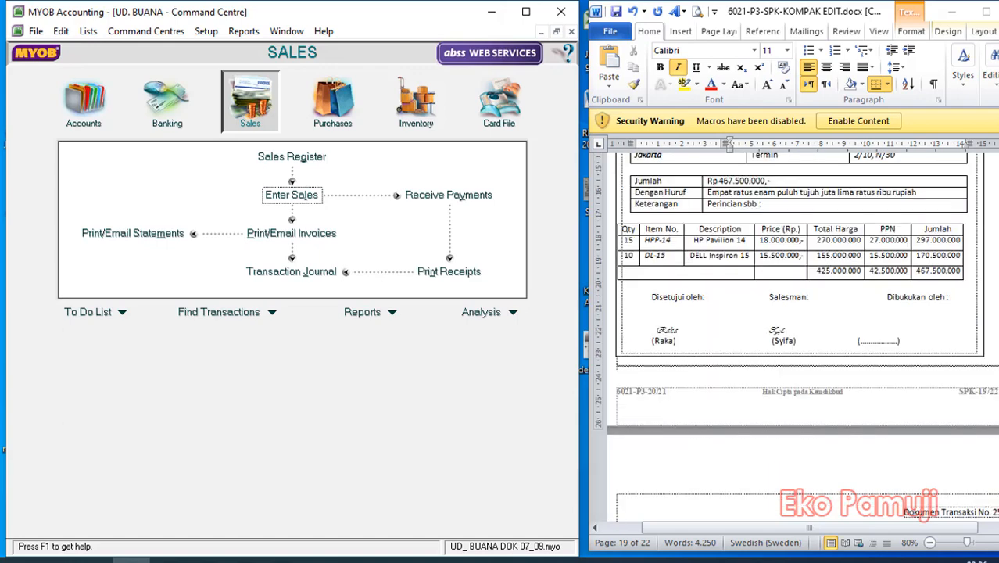
pyautogui.scroll(-6, 797, 328)
pyautogui.scroll(-2, 913, 281)
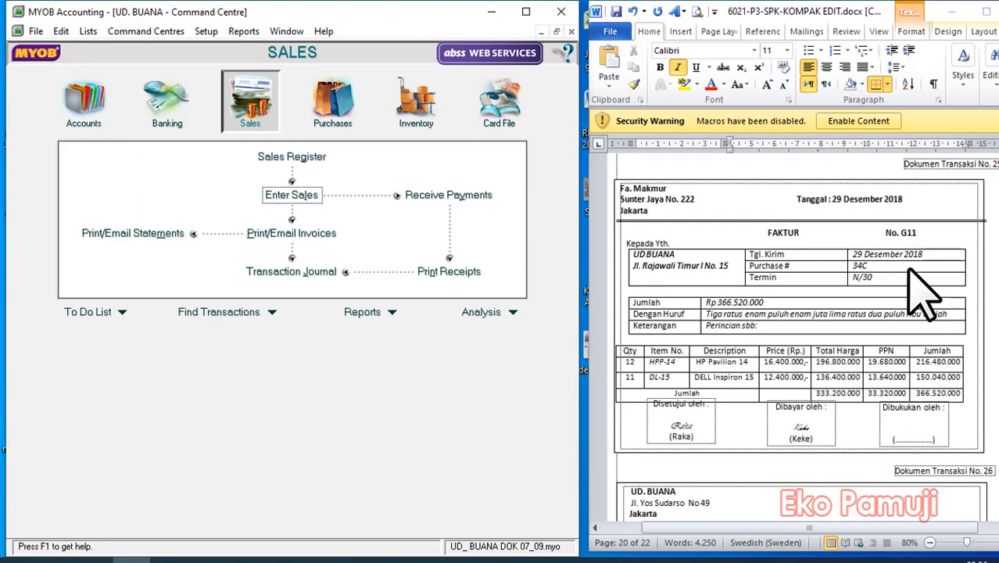
pyautogui.click(329, 100)
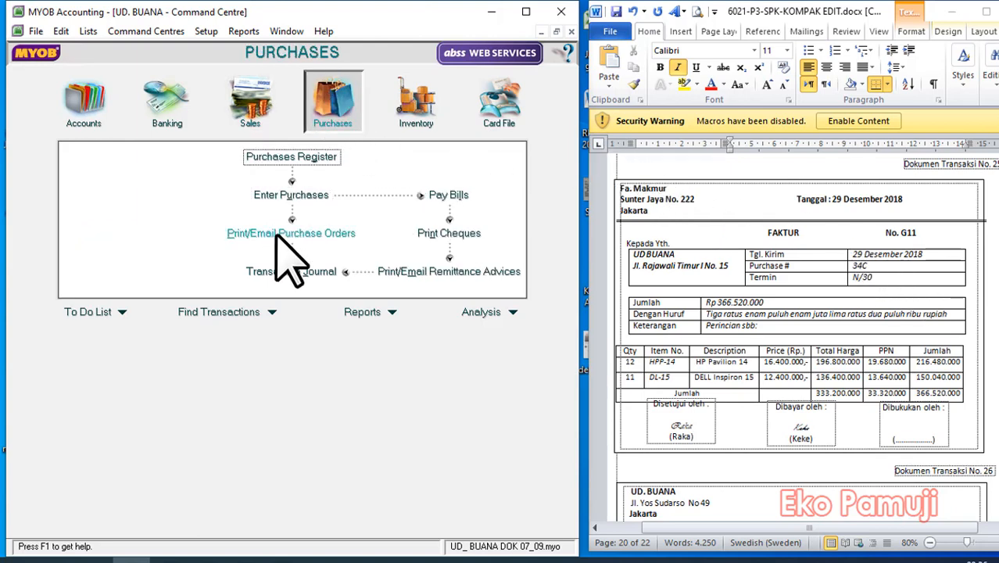
pyautogui.click(291, 195)
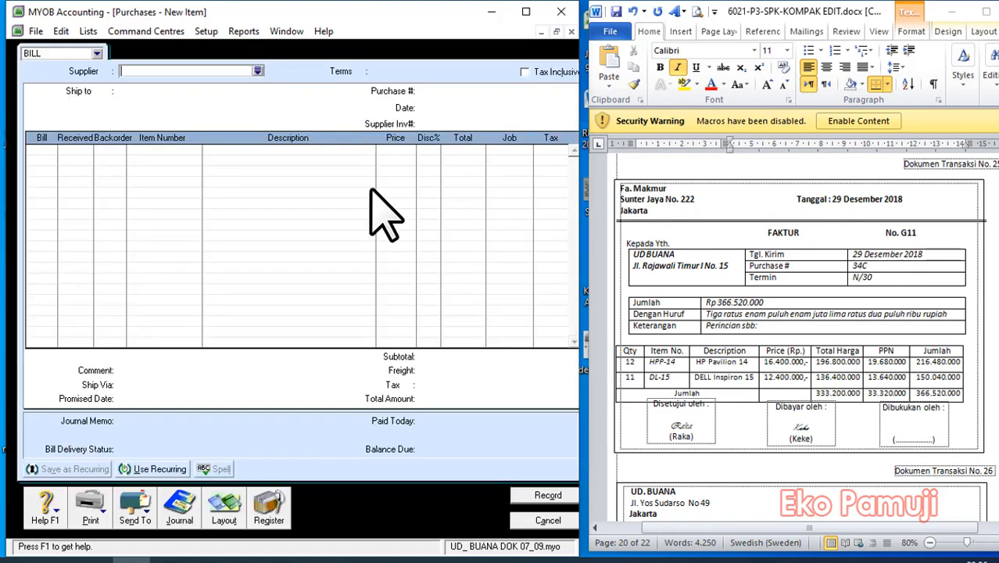
pyautogui.click(258, 72)
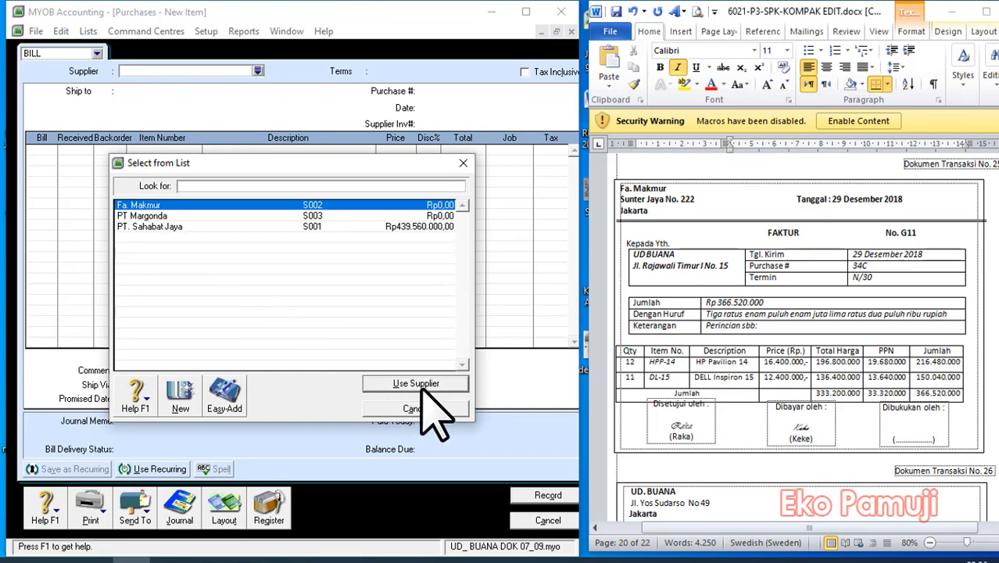
pyautogui.click(422, 388)
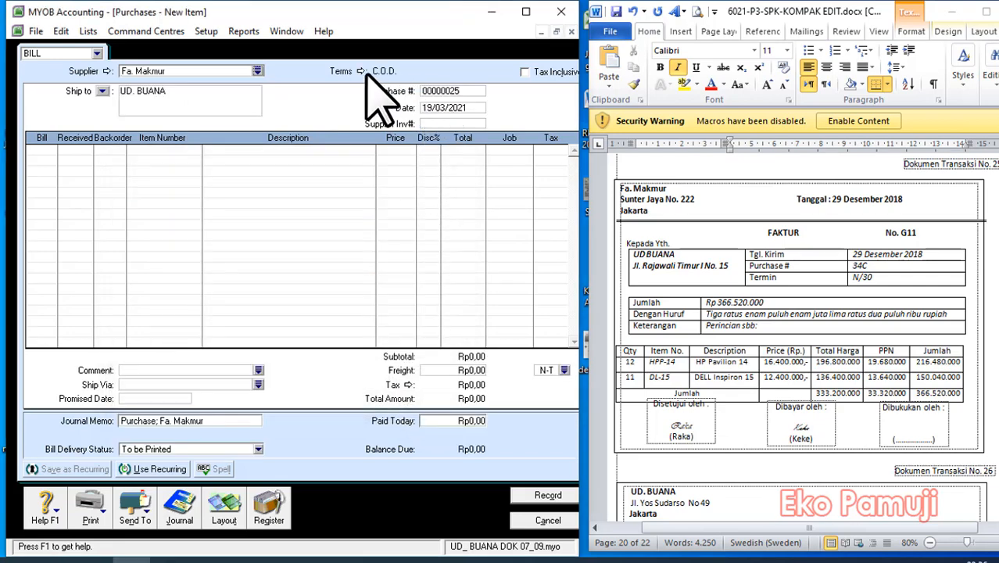
# Set the bill's credit terms to In a Given # of Days with 30 balance due days.
pyautogui.click(361, 72)
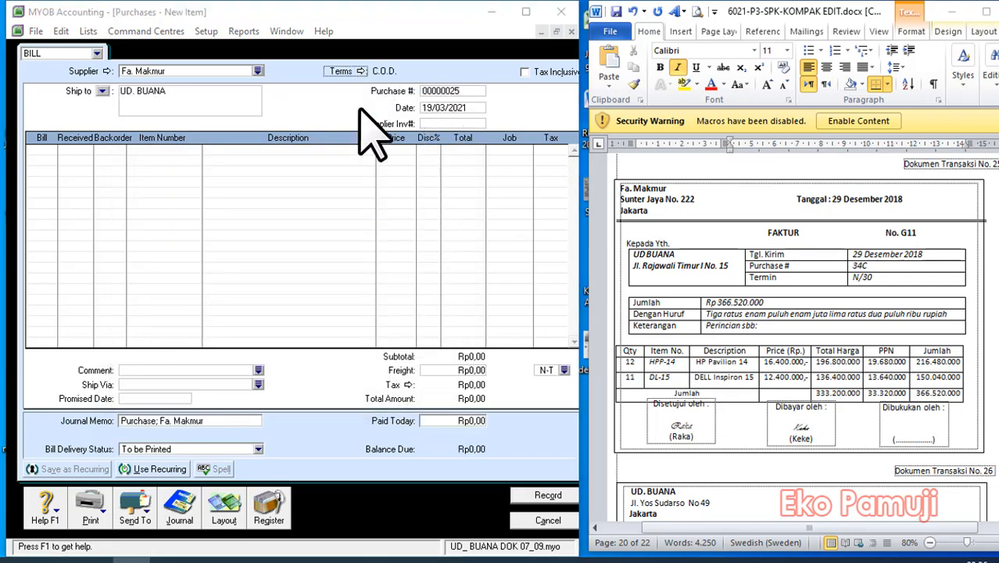
pyautogui.click(350, 192)
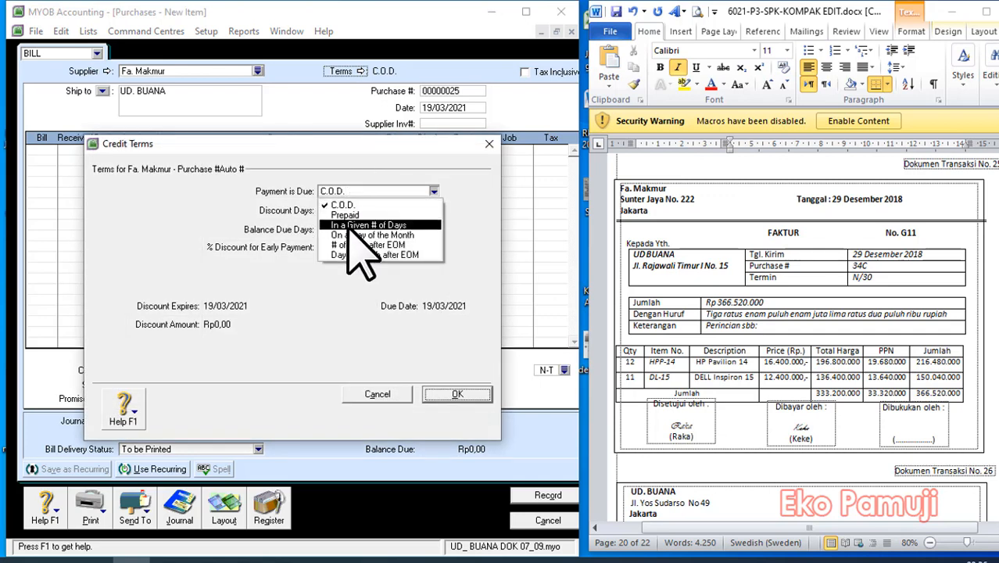
pyautogui.click(383, 224)
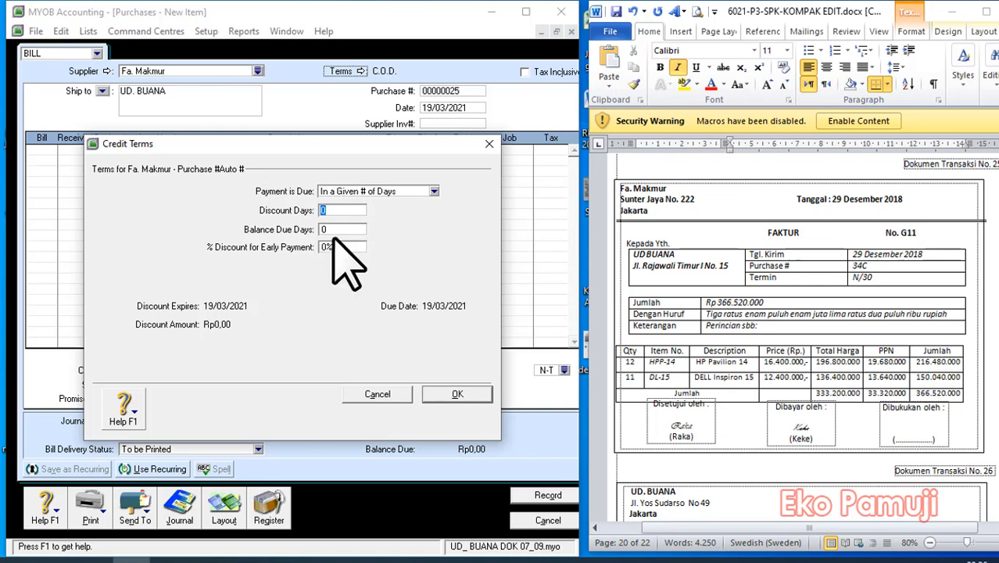
pyautogui.click(340, 229)
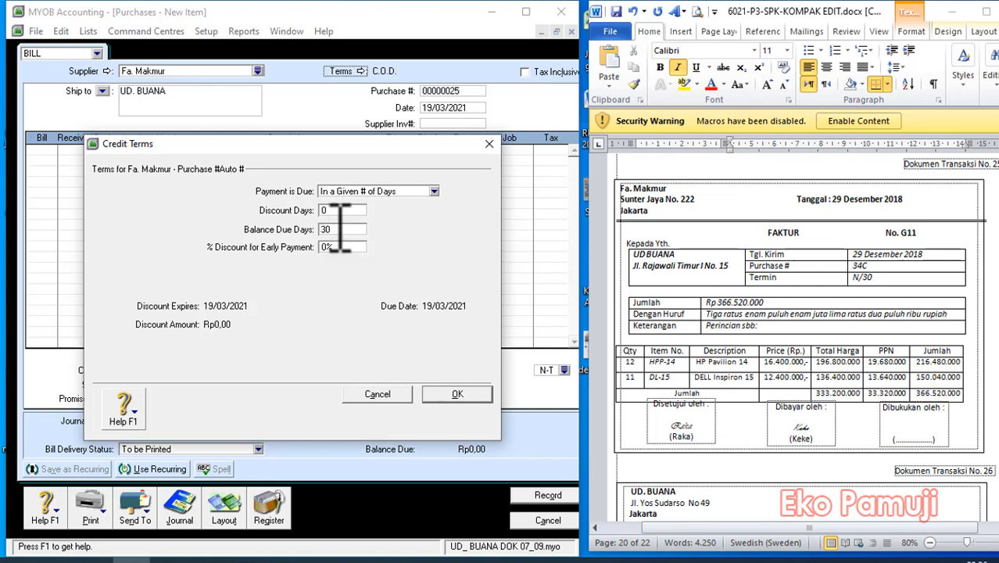
pyautogui.write('30')
pyautogui.click(460, 396)
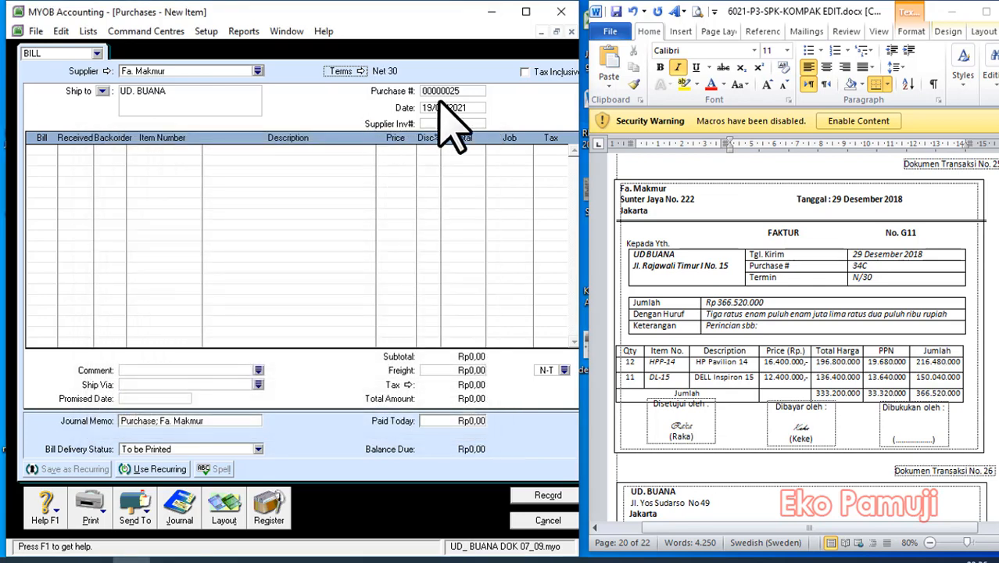
# Set the purchase number to DOK 25 and the bill date to 29/12/2018.
pyautogui.click(472, 93)
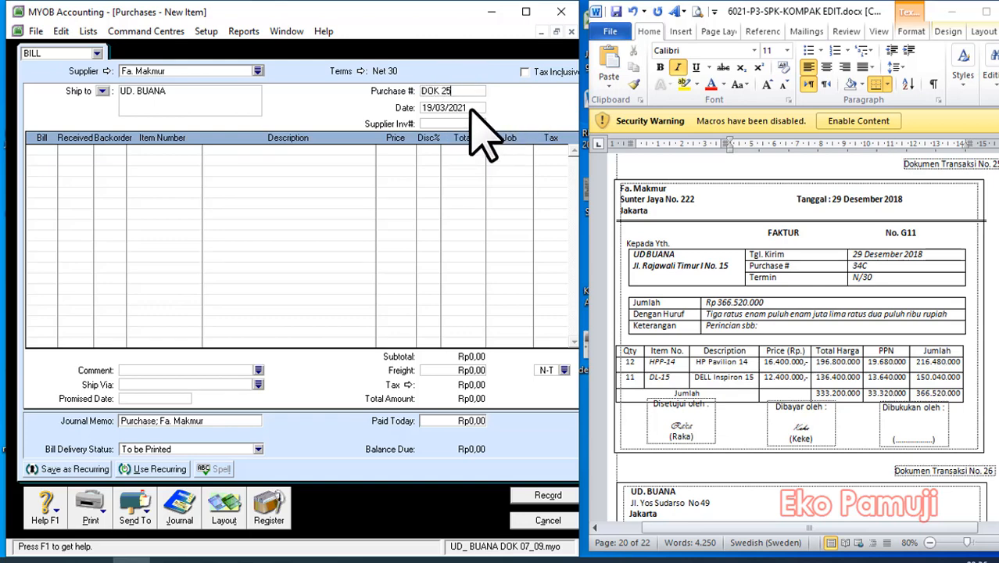
pyautogui.click(478, 110)
pyautogui.write('2')
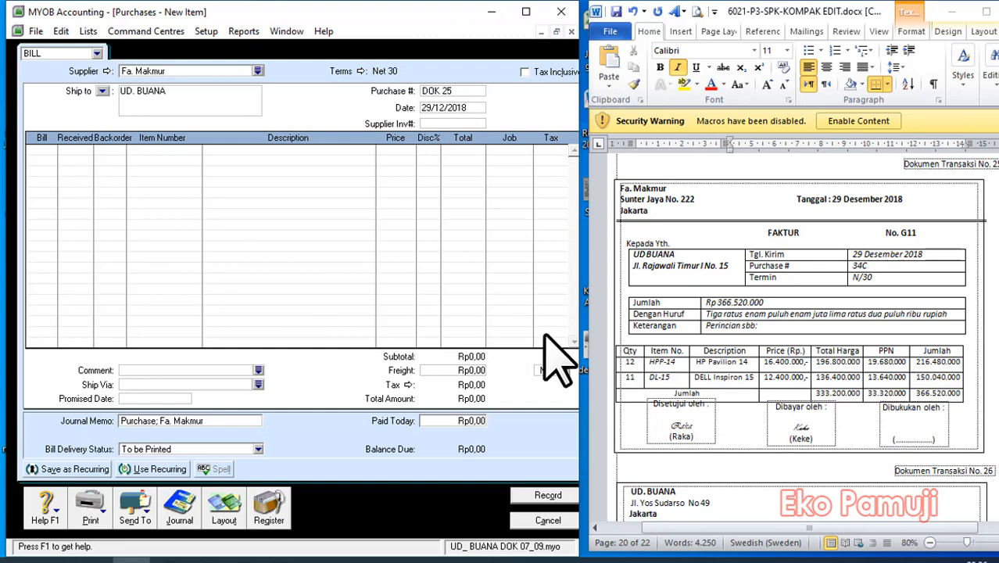
# Add 12 units of item HPP-14 (HP Pavilion 14) to the first line of the bill.
pyautogui.click(39, 151)
pyautogui.write('12')
pyautogui.press('Tab')
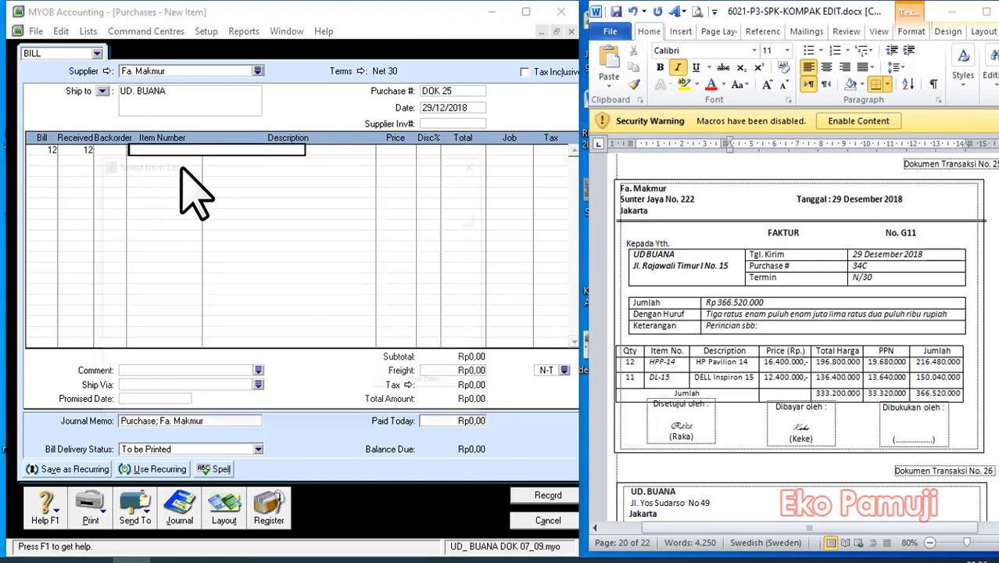
pyautogui.press('Tab')
pyautogui.write('HPP-14')
pyautogui.click(431, 382)
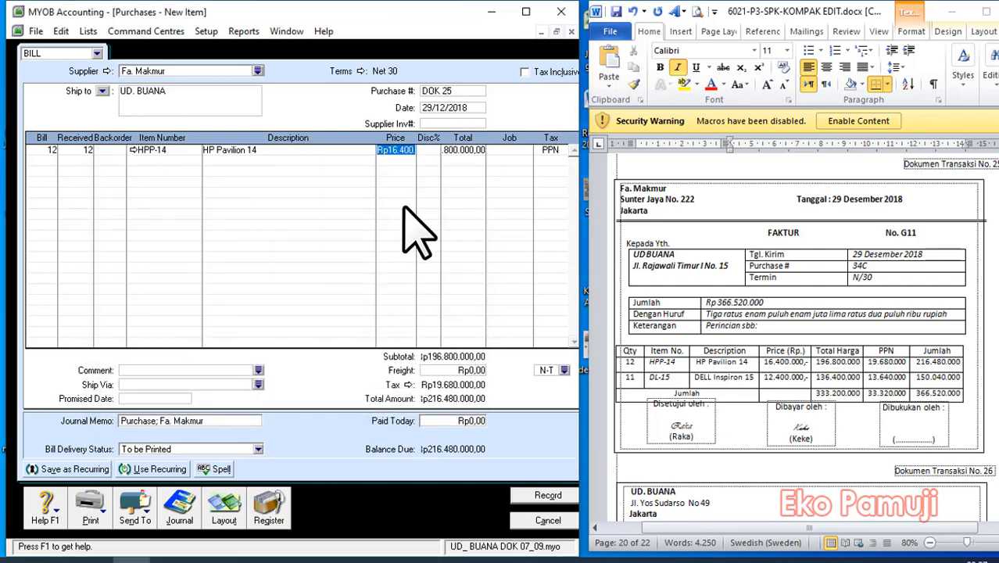
# Add 11 units of item DI-15 (DELL Inspiron 15) to the second line of the bill.
pyautogui.click(47, 160)
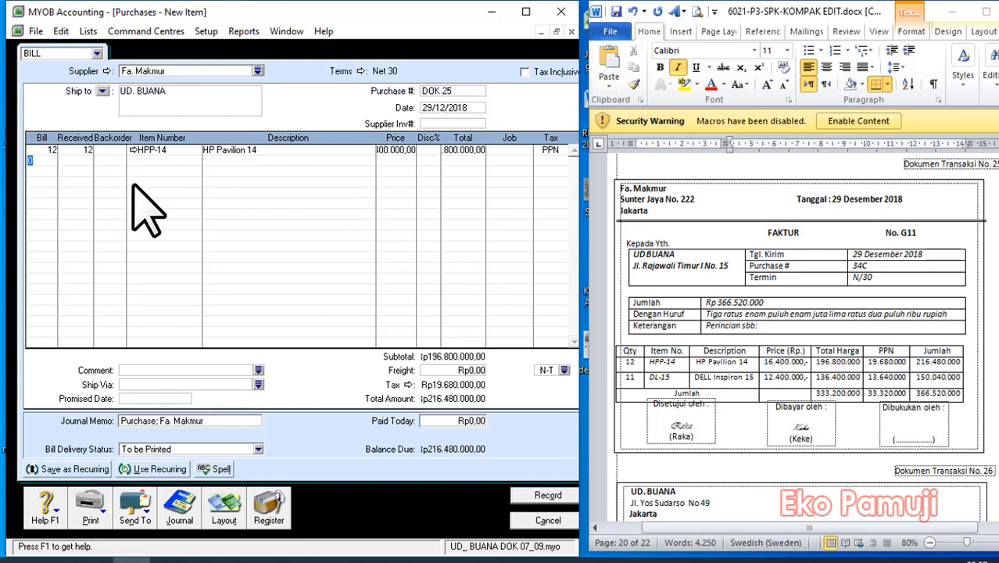
pyautogui.press('Tab')
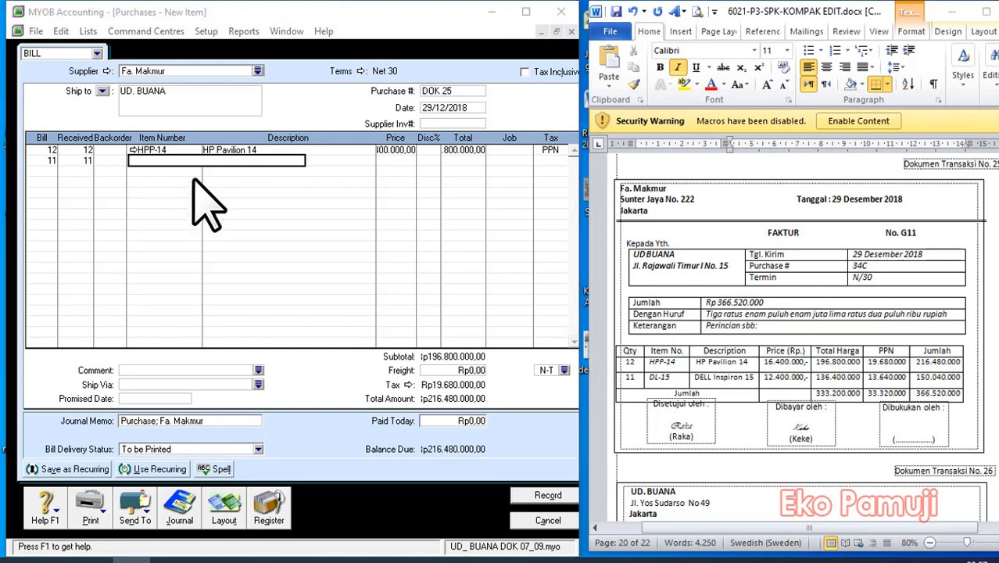
pyautogui.press('Tab')
pyautogui.click(422, 384)
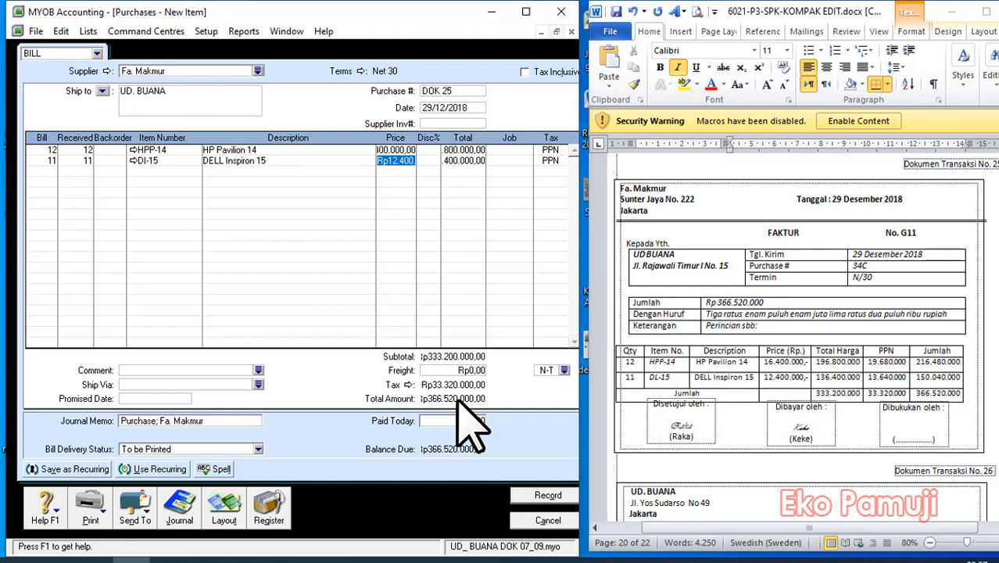
# Review the bill's transaction recap, then record the DOK 25 purchase ignoring all spelling suggestions and close the purchase entry window.
pyautogui.hotkey('ctrl', 'r')
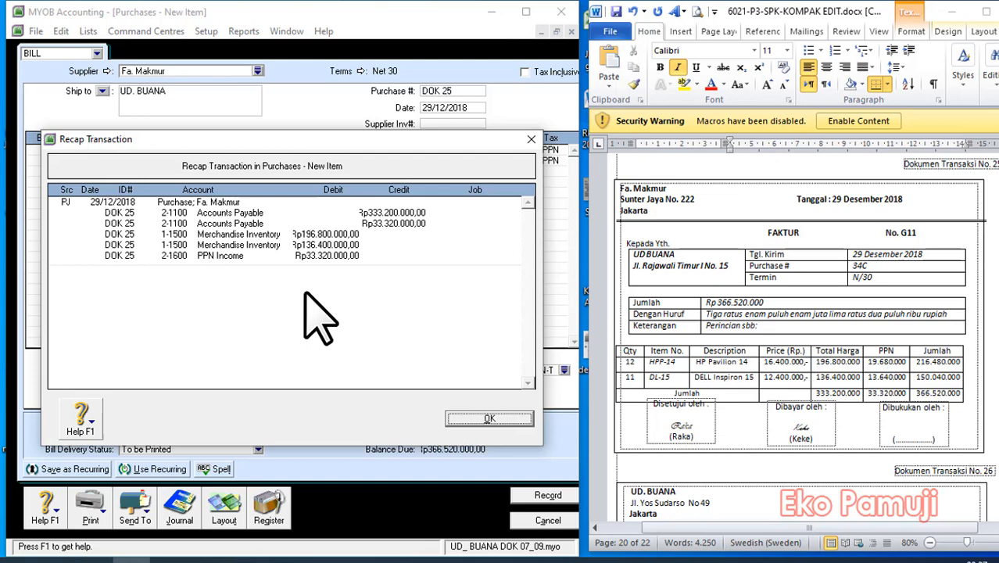
pyautogui.click(504, 418)
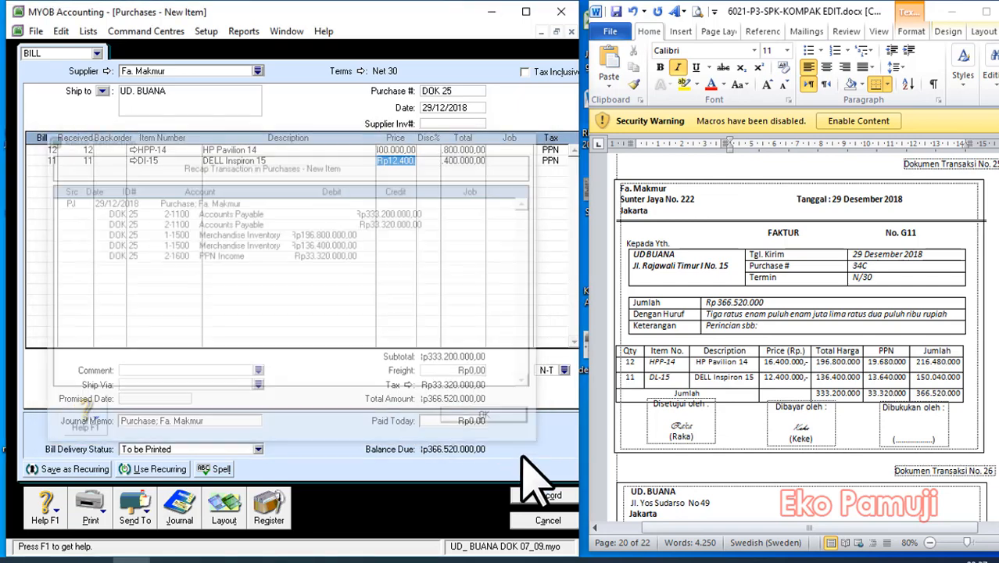
pyautogui.click(553, 497)
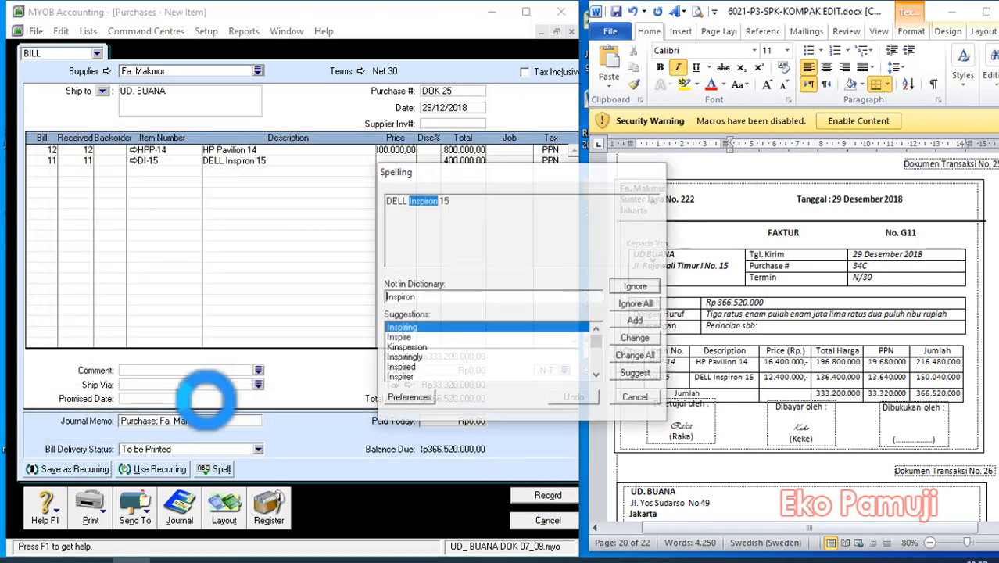
pyautogui.click(637, 304)
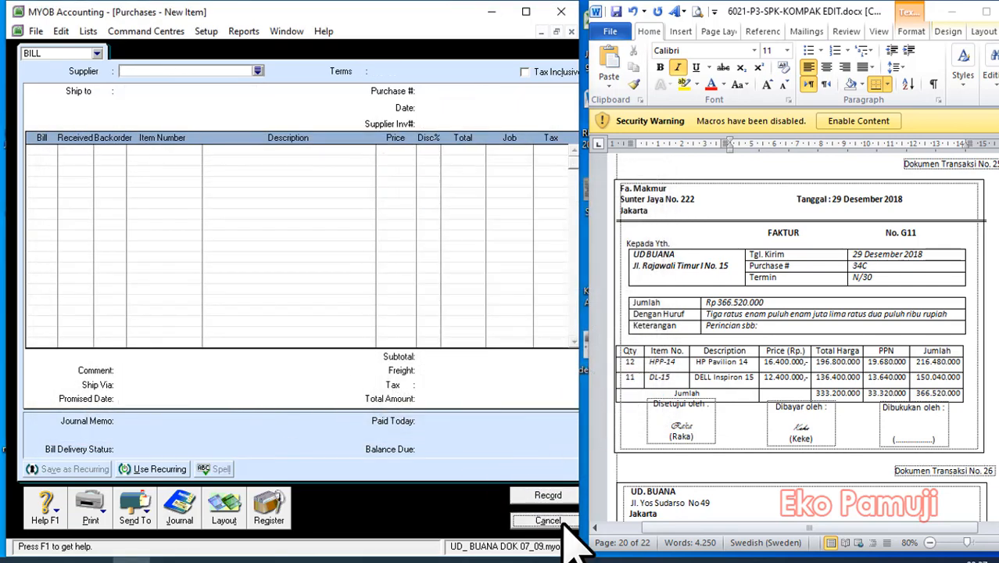
pyautogui.click(547, 521)
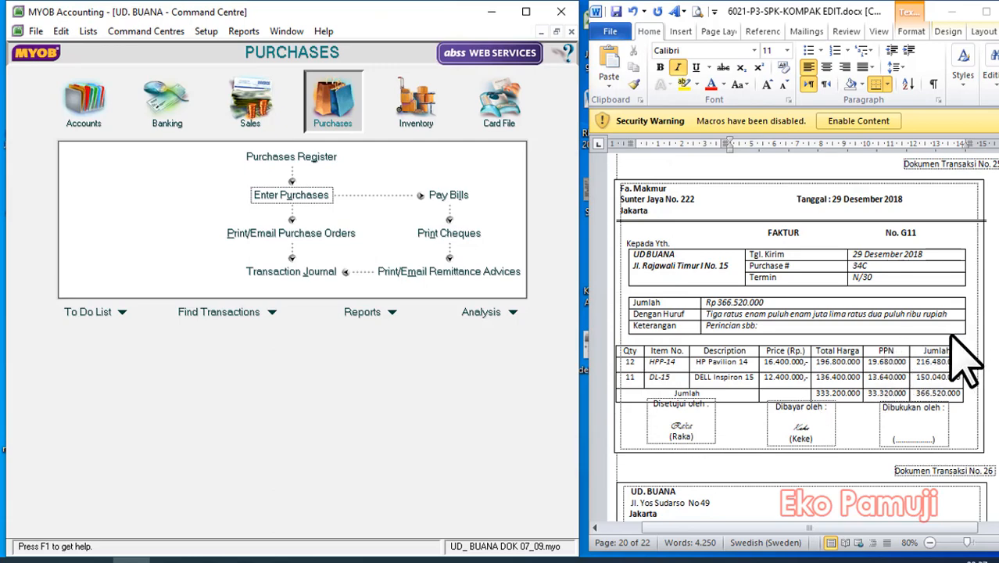
# Bring transaction document 26 into view and open a new Spend Money entry for the Bank Mandiri loan payment.
pyautogui.scroll(-8, 966, 364)
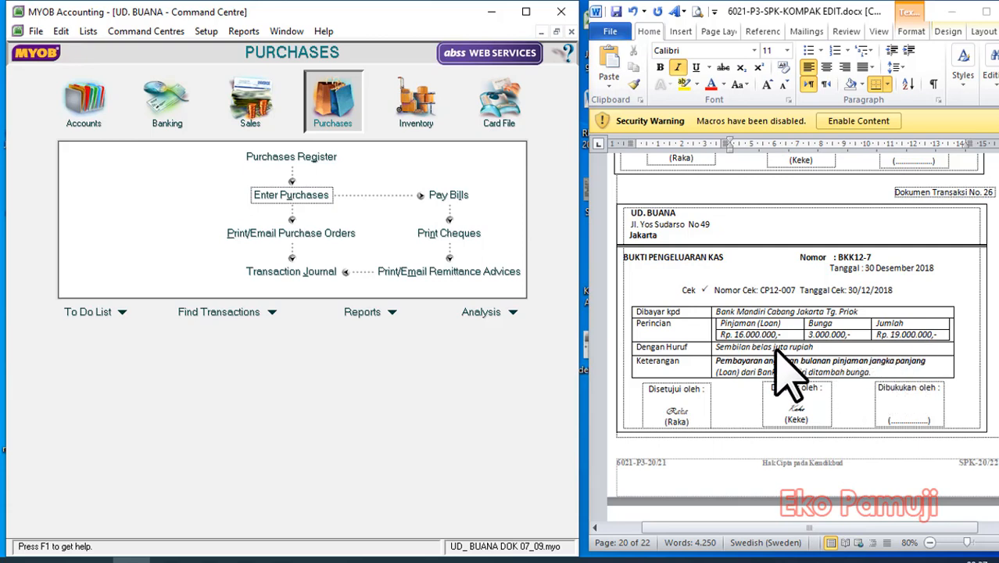
pyautogui.moveTo(570, 290); pyautogui.dragTo(587, 290)
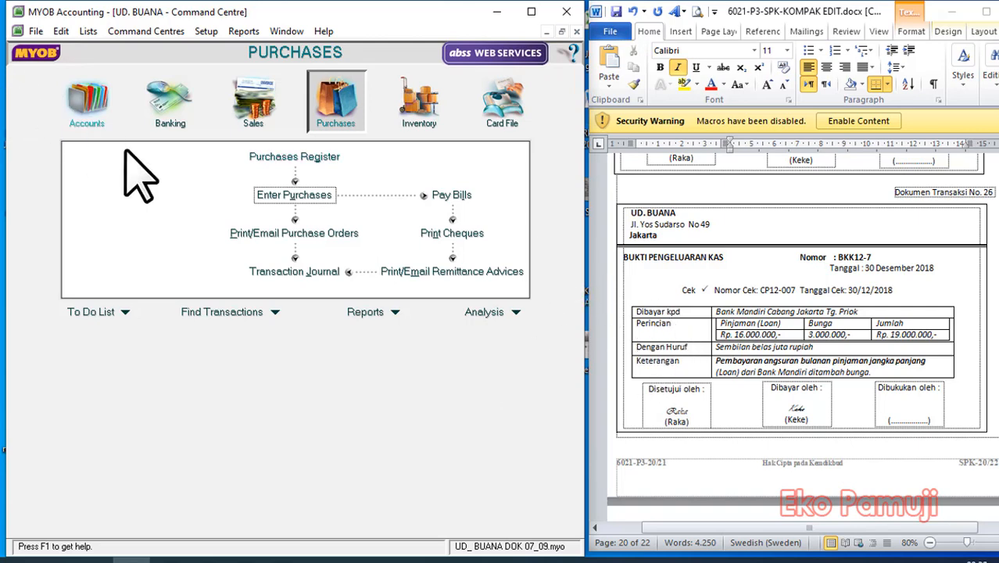
pyautogui.click(167, 110)
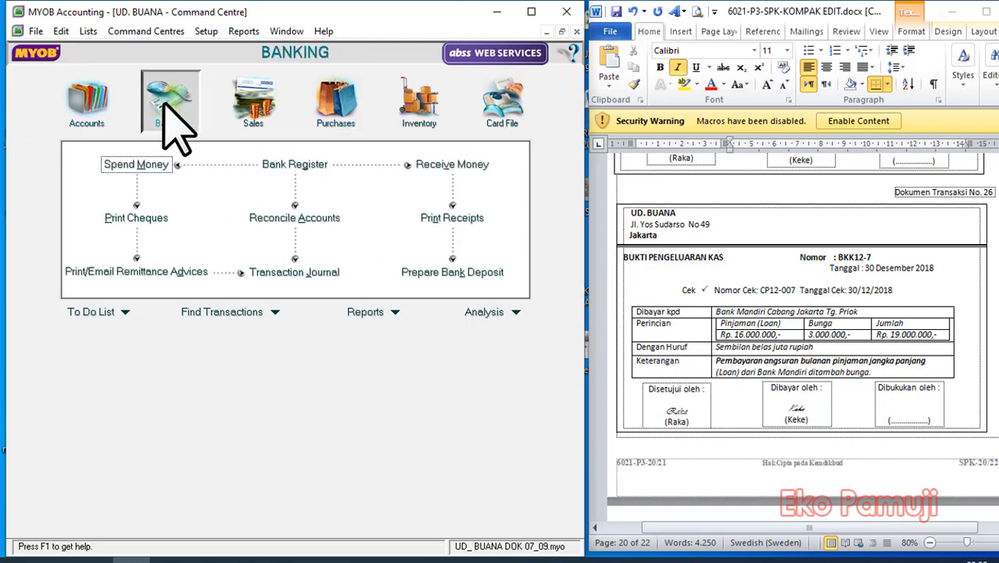
pyautogui.click(128, 165)
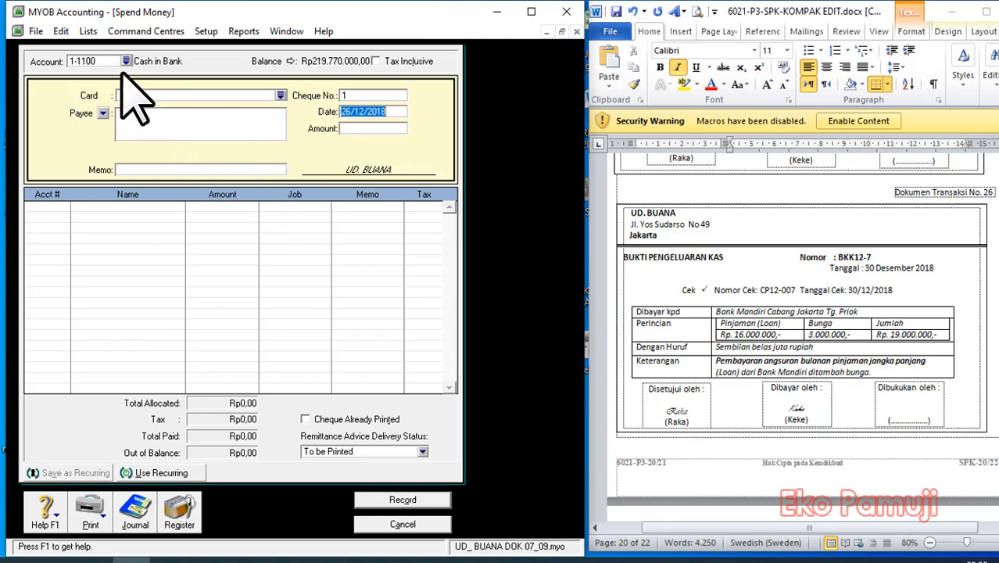
# Set the payment's cheque number to DOK 26, the date to 30/12/2018 and the amount to 19000000.
pyautogui.click(358, 95)
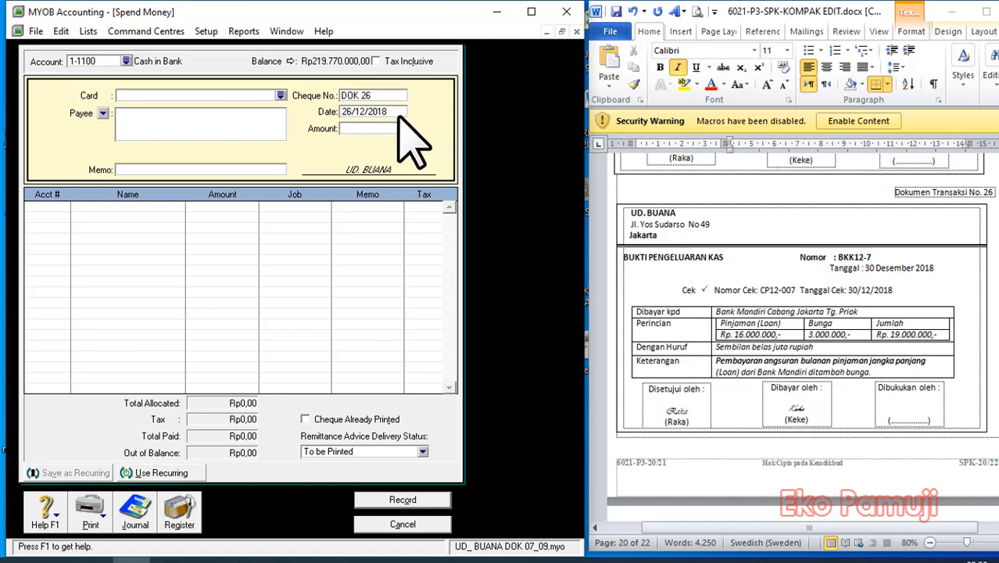
pyautogui.click(357, 111)
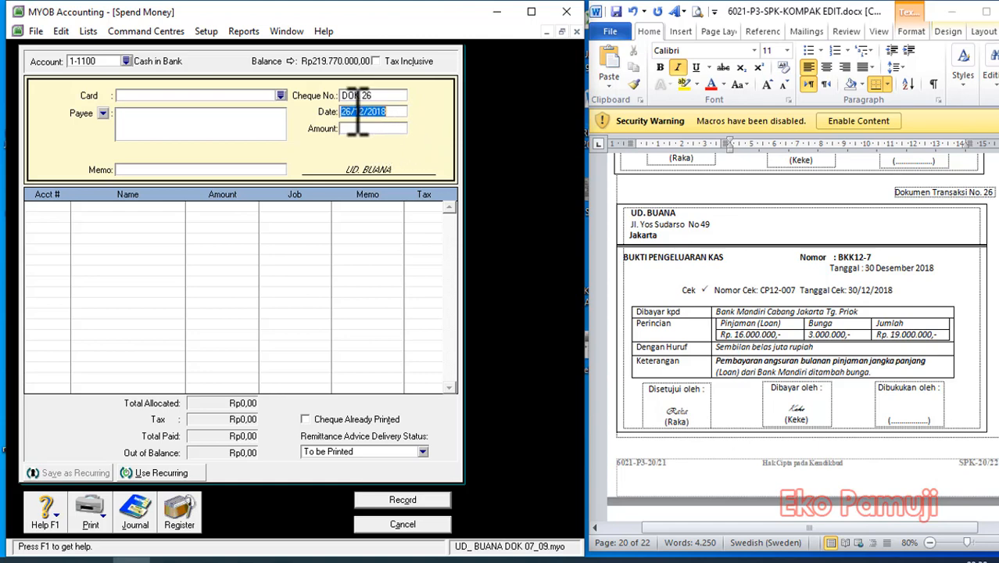
pyautogui.moveTo(352, 112); pyautogui.dragTo(316, 125)
pyautogui.click(366, 128)
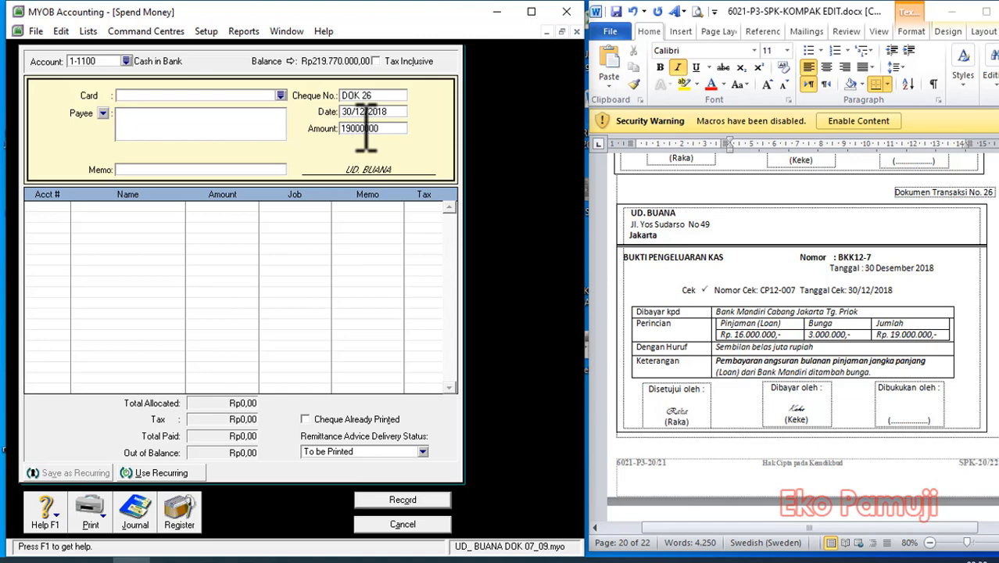
# Copy the payee "Bank Mandiri Cabang Jakarta Tg. Priok" from transaction document 26 into the payment's payee field.
pyautogui.click(735, 312)
pyautogui.moveTo(864, 312); pyautogui.dragTo(659, 313)
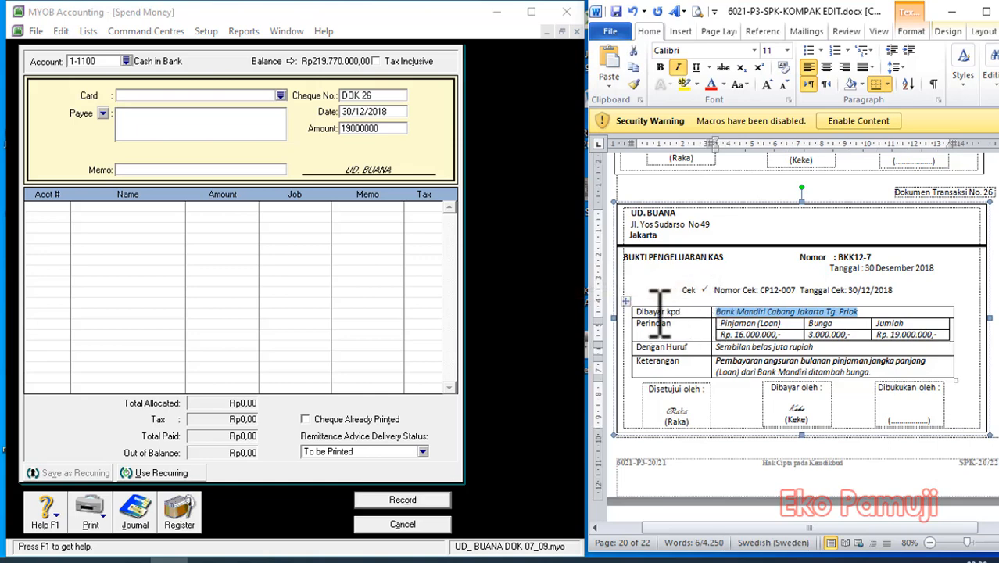
pyautogui.hotkey('ctrl', 'c')
pyautogui.click(177, 117)
pyautogui.hotkey('ctrl', 'v')
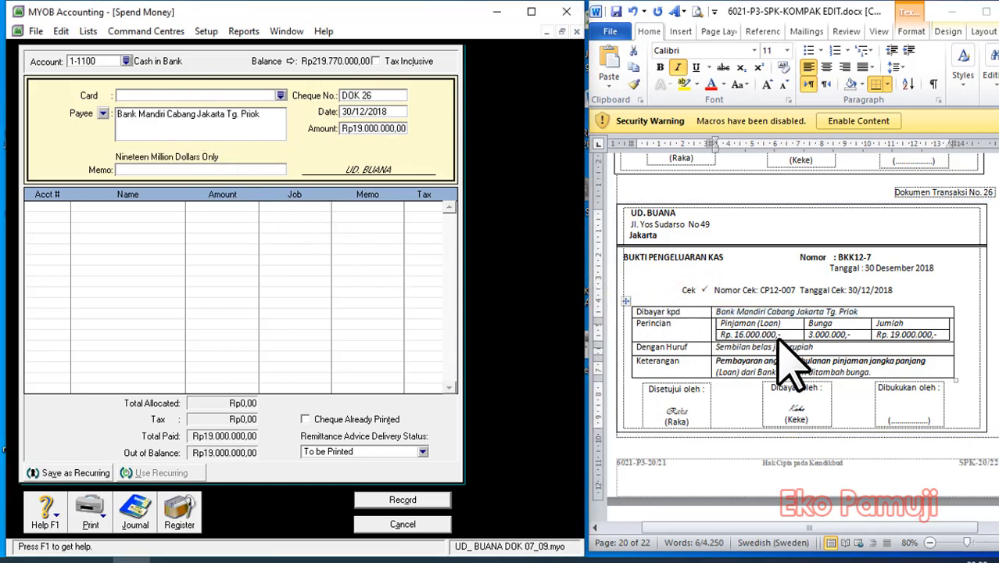
# Copy the description "Pembayaran angsuran bulanan pinjaman jangka panjang" from document 26 into the payment's memo.
pyautogui.hotkey('alt', 'Tab')
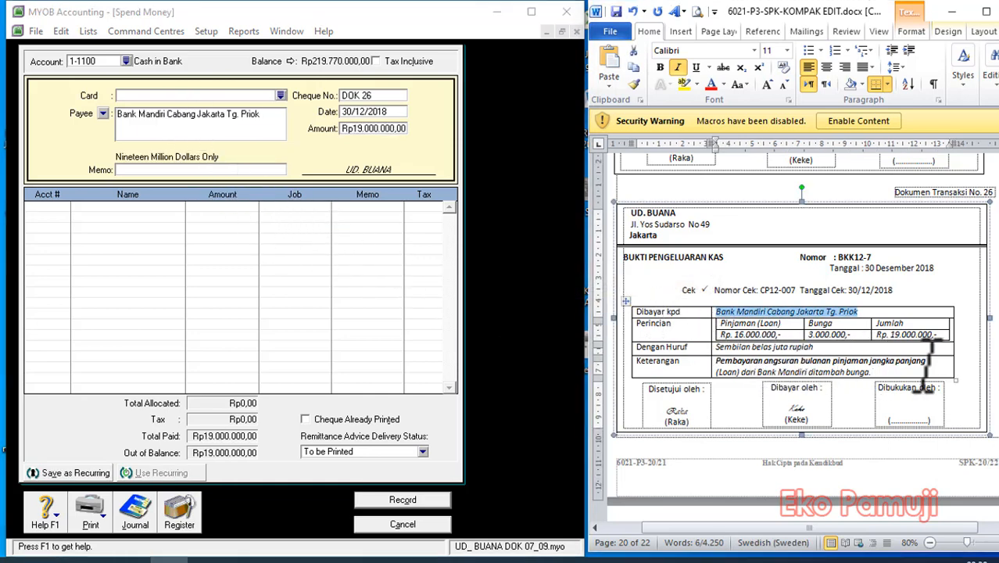
pyautogui.moveTo(929, 361); pyautogui.dragTo(727, 362)
pyautogui.hotkey('ctrl', 'c')
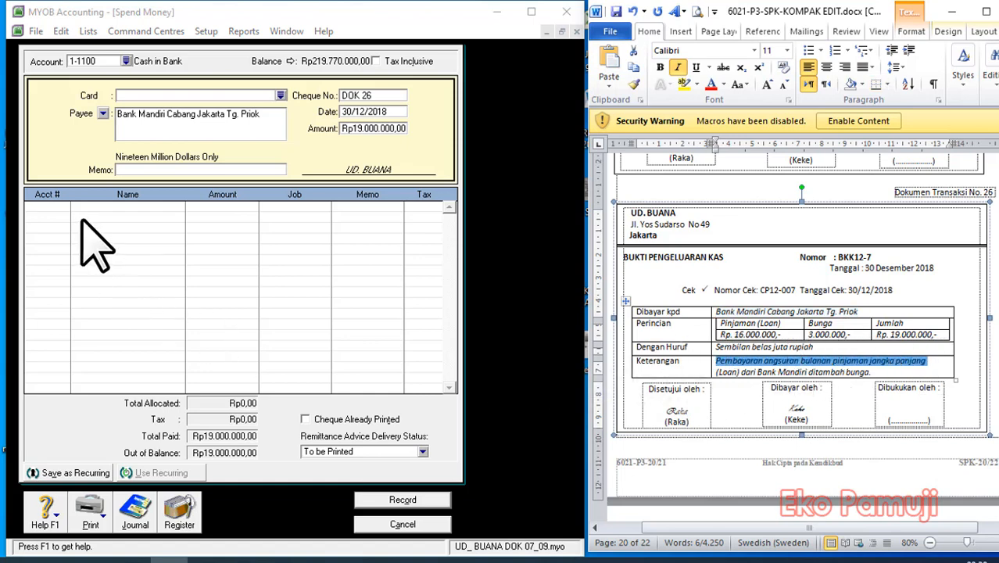
pyautogui.click(183, 168)
pyautogui.hotkey('ctrl', 'v')
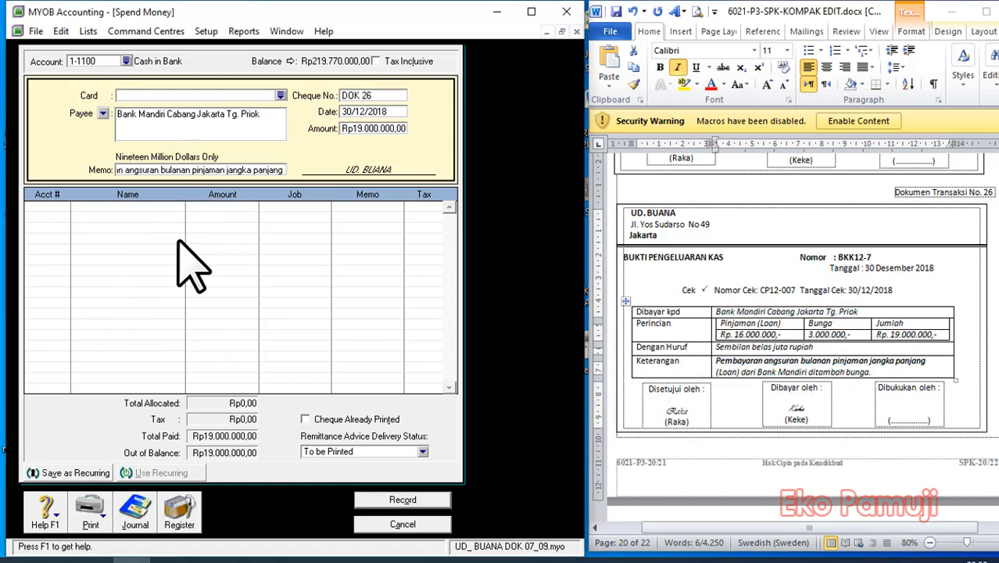
# Allocate Rp16.000.000 of the payment to account 2-2100 Bank Permata Loan on the first line.
pyautogui.click(65, 208)
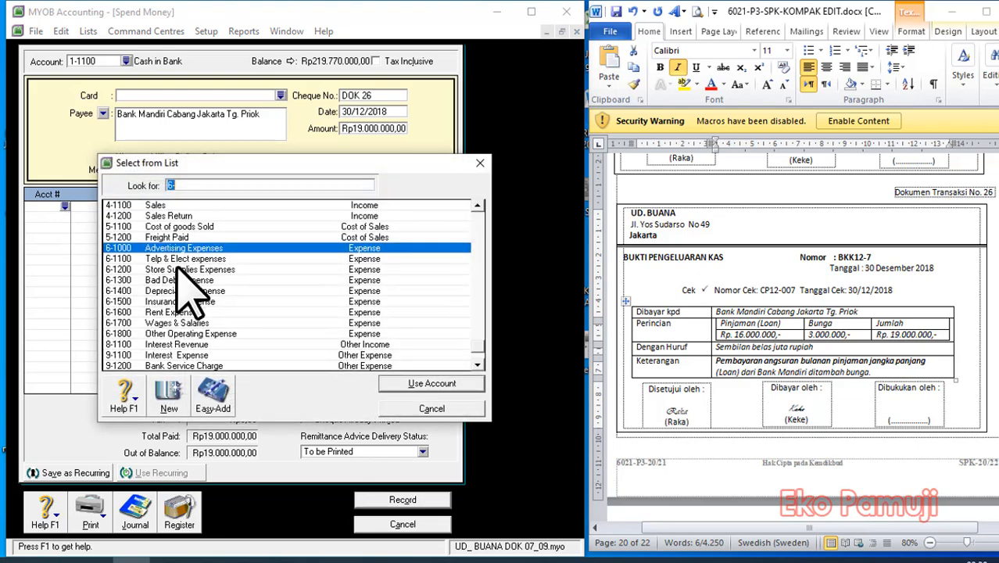
pyautogui.scroll(10, 187, 277)
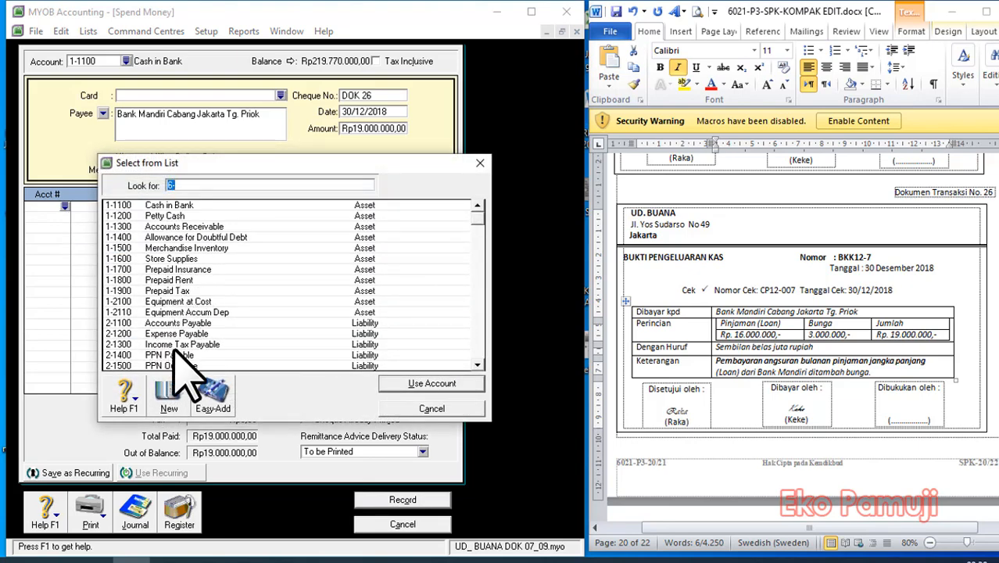
pyautogui.scroll(-3, 182, 364)
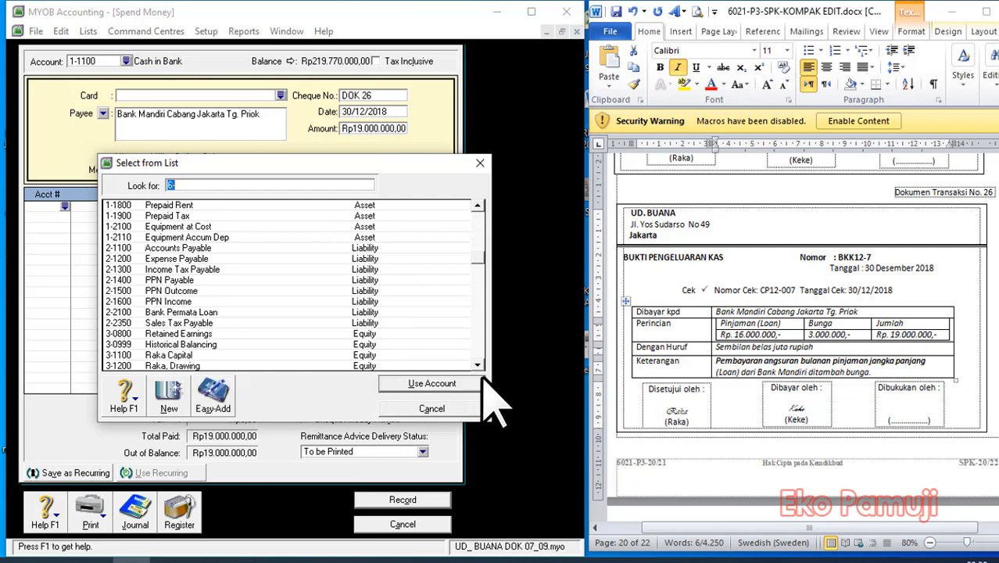
pyautogui.scroll(-1, 482, 373)
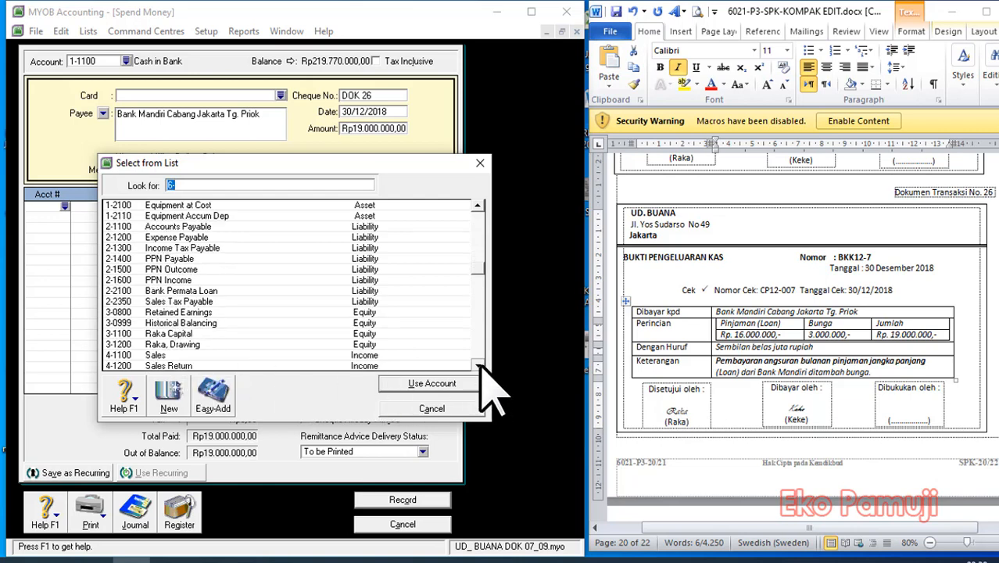
pyautogui.click(194, 290)
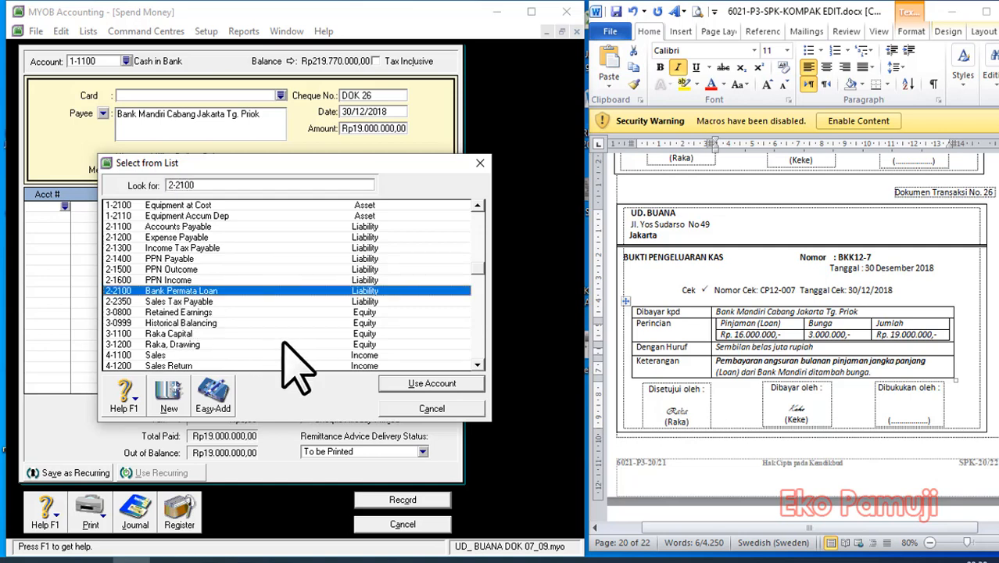
pyautogui.click(423, 383)
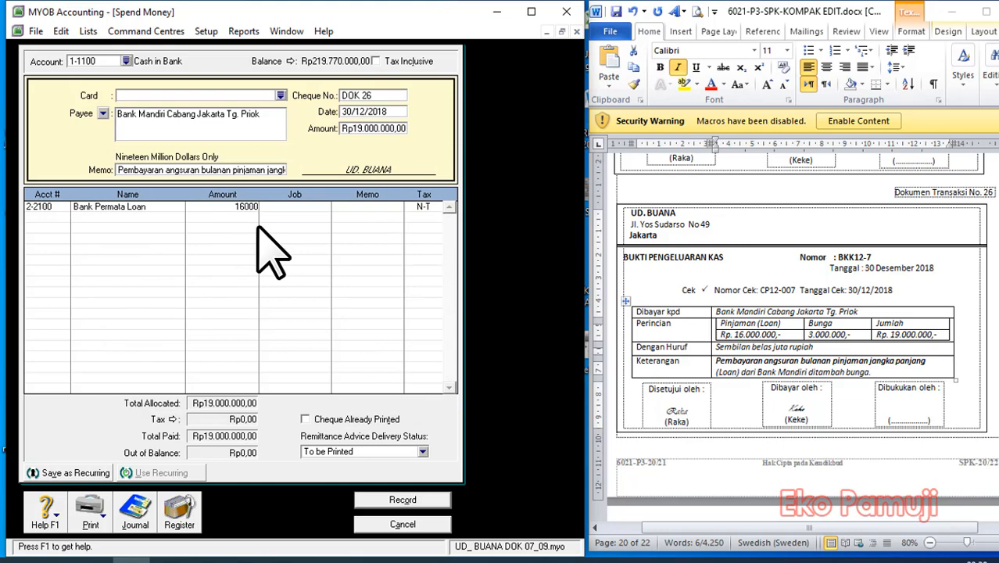
# Allocate Rp3.000.000 to account 9-1100 Interest Expense on the second line, then record the payment and close the entry window.
pyautogui.click(47, 220)
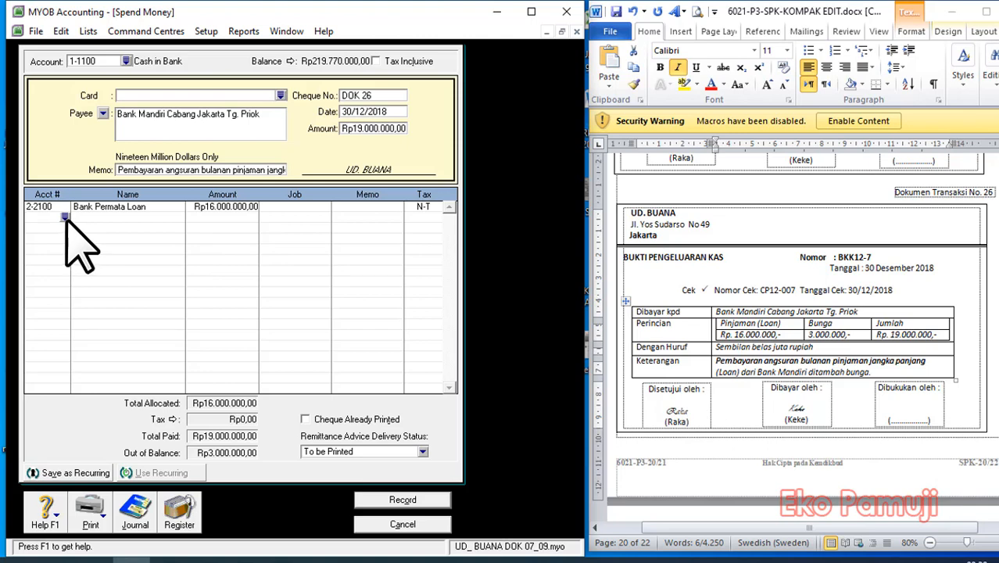
pyautogui.write('6')
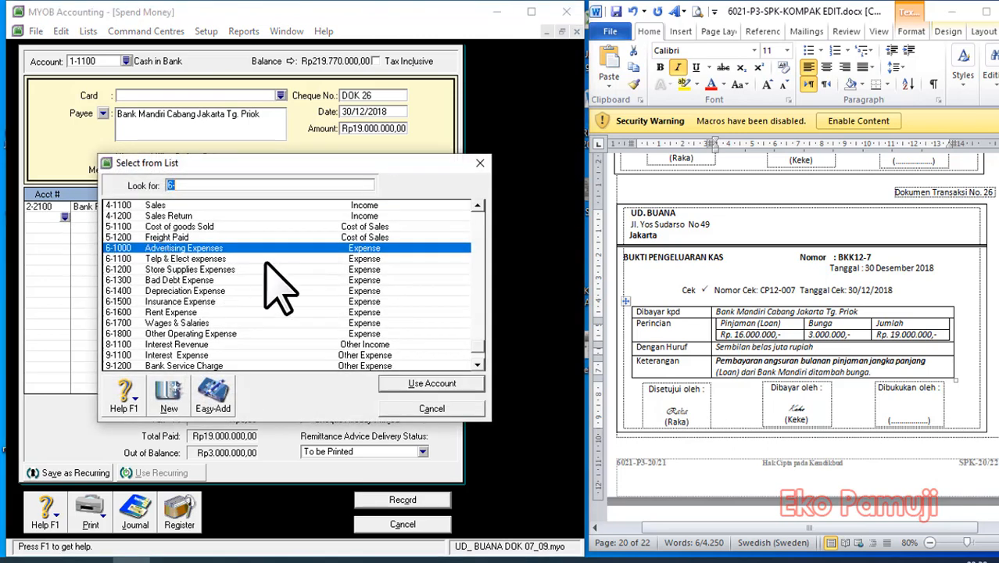
pyautogui.click(477, 366)
pyautogui.click(197, 355)
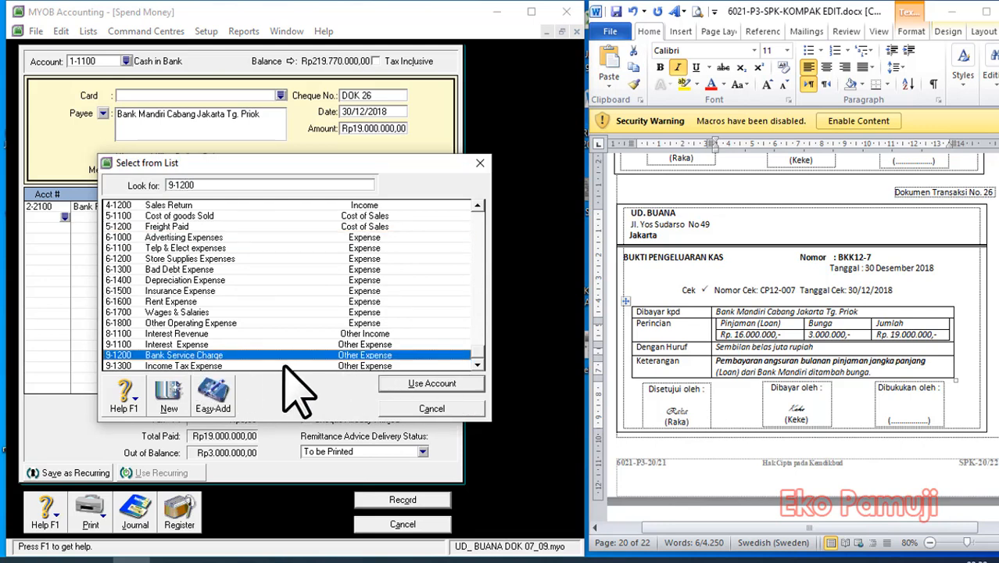
pyautogui.click(180, 345)
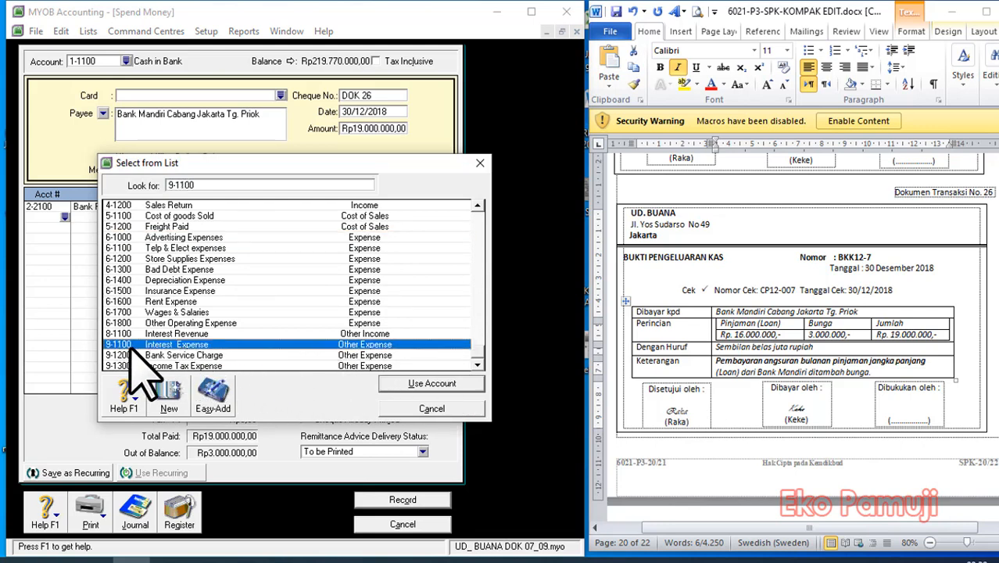
pyautogui.click(435, 386)
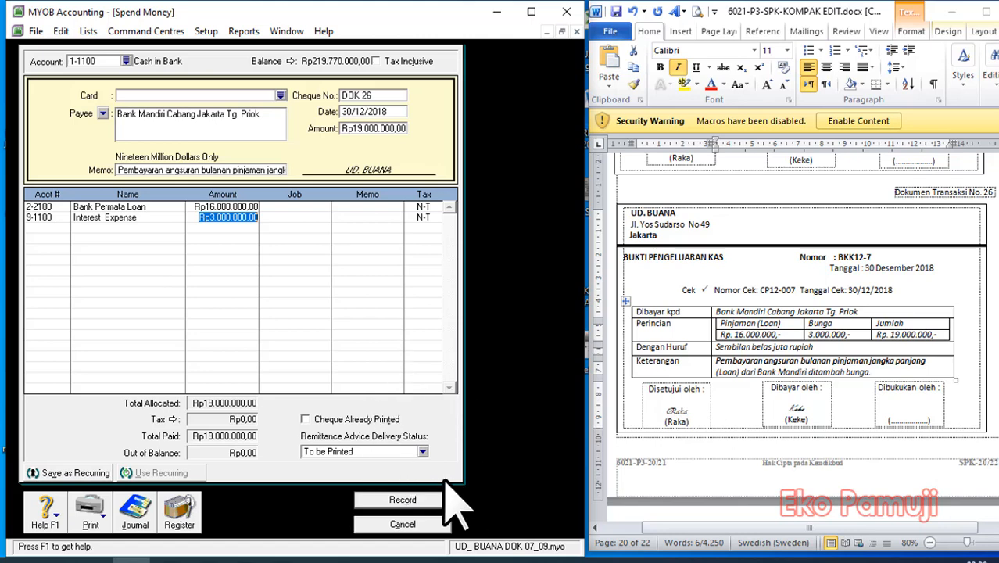
pyautogui.click(399, 500)
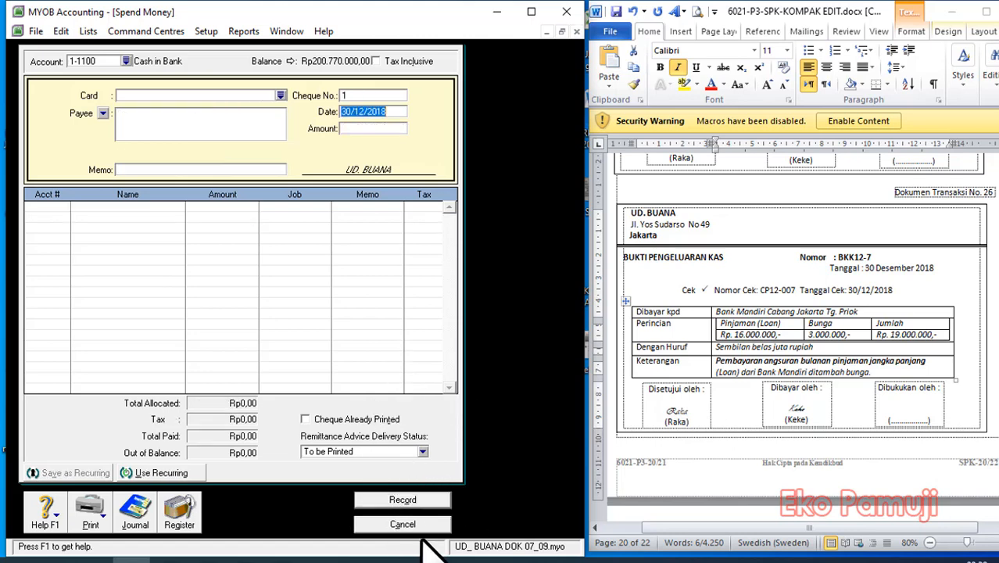
pyautogui.click(402, 523)
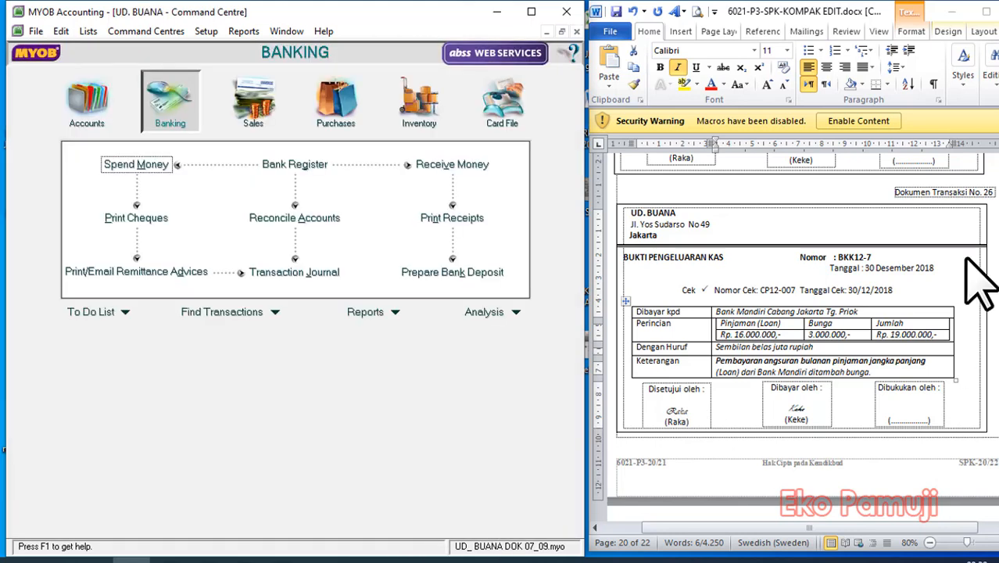
# Delete the duplicate text box overlapping the first adjustment memo (Dokumen Transaksi No. 1) in the Word document.
pyautogui.scroll(-5, 981, 282)
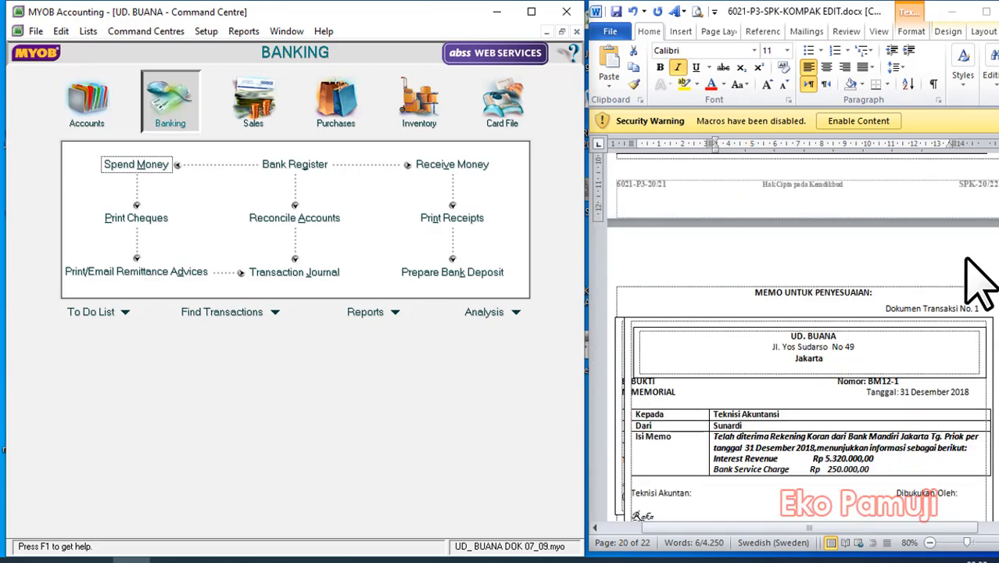
pyautogui.scroll(-2, 981, 281)
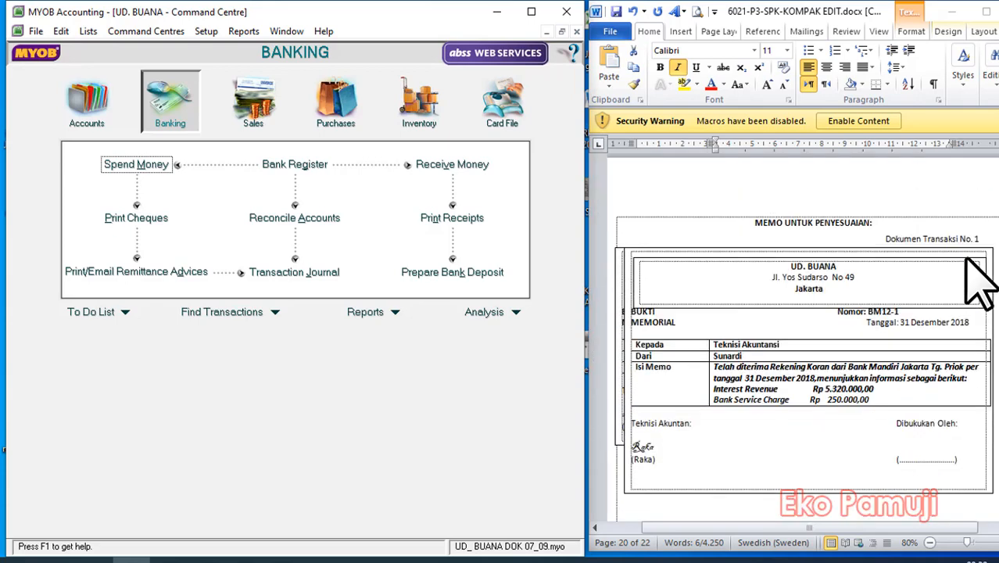
pyautogui.scroll(-2, 981, 281)
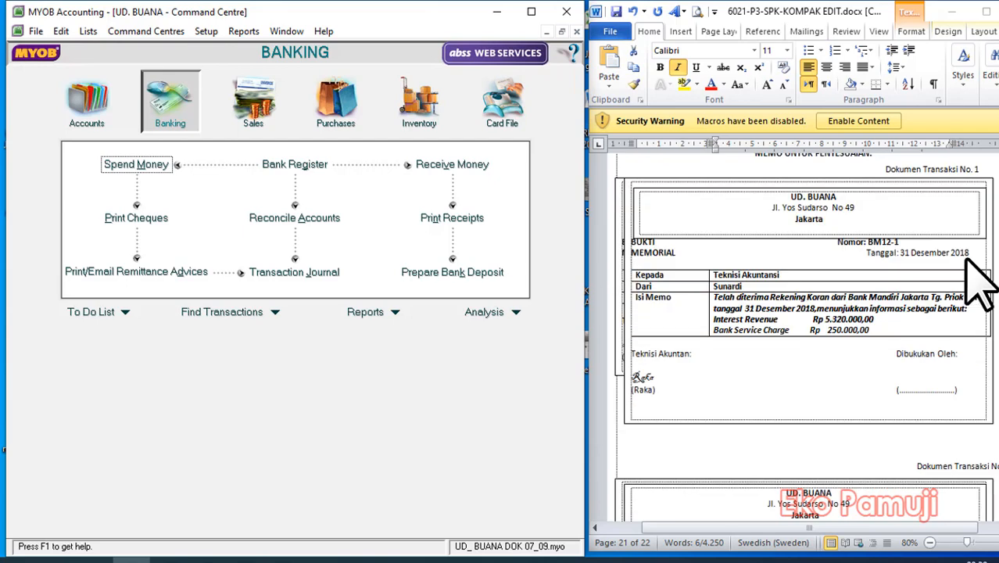
pyautogui.scroll(2, 981, 281)
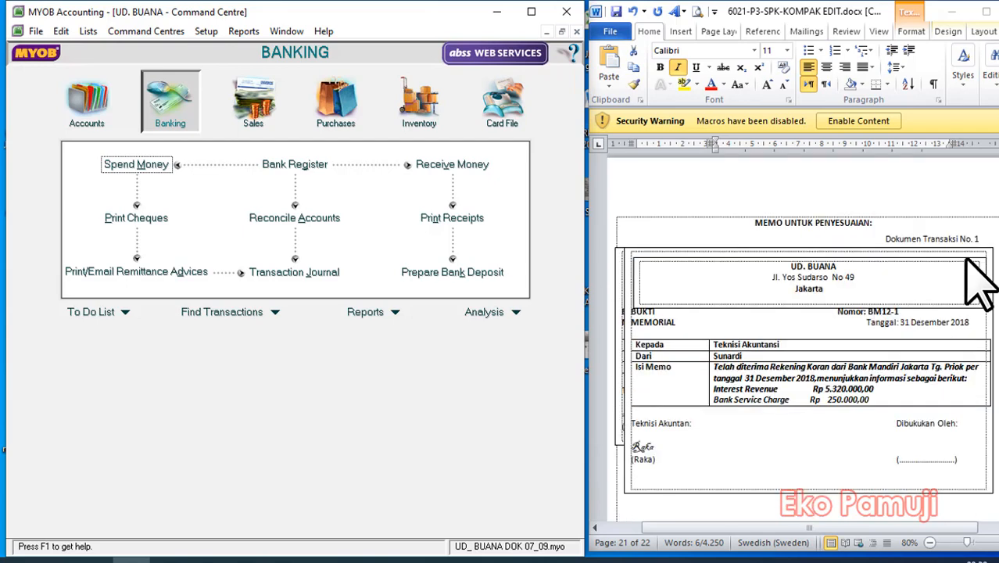
pyautogui.click(623, 270)
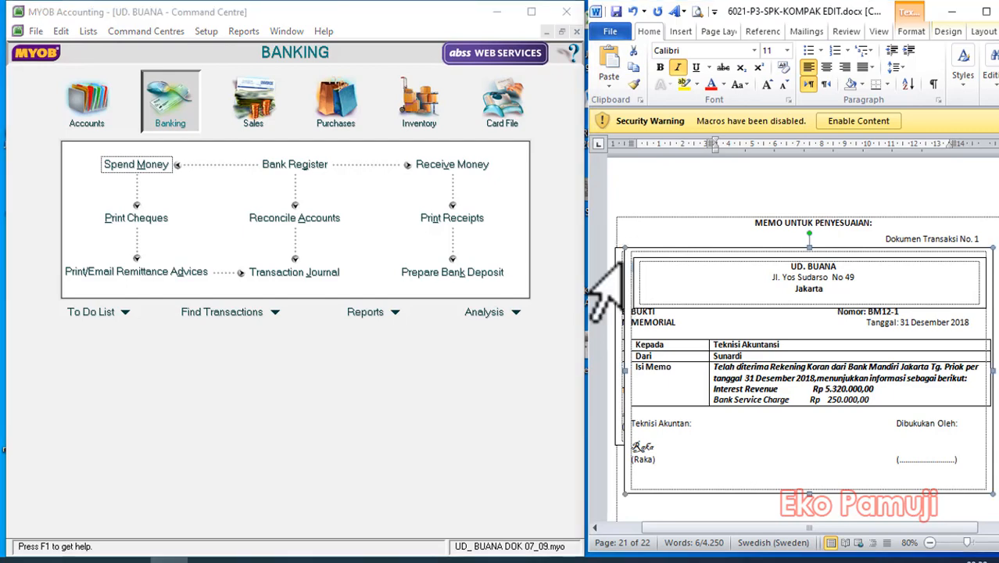
pyautogui.click(623, 261)
pyautogui.click(624, 251)
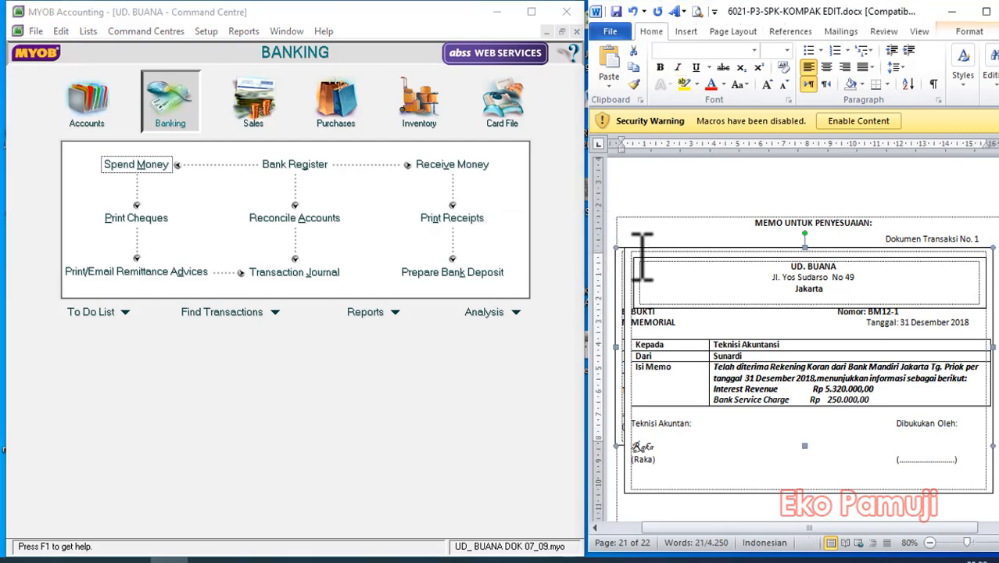
pyautogui.click(641, 258)
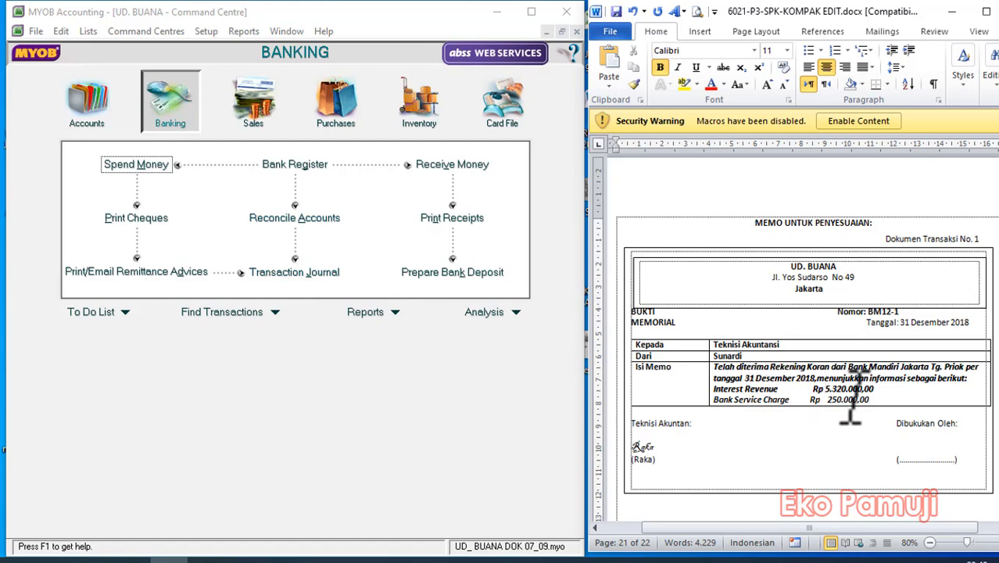
# View the Reconcile Accounts window for Cash in Bank and close it, then switch to the Accounts command centre.
pyautogui.click(297, 217)
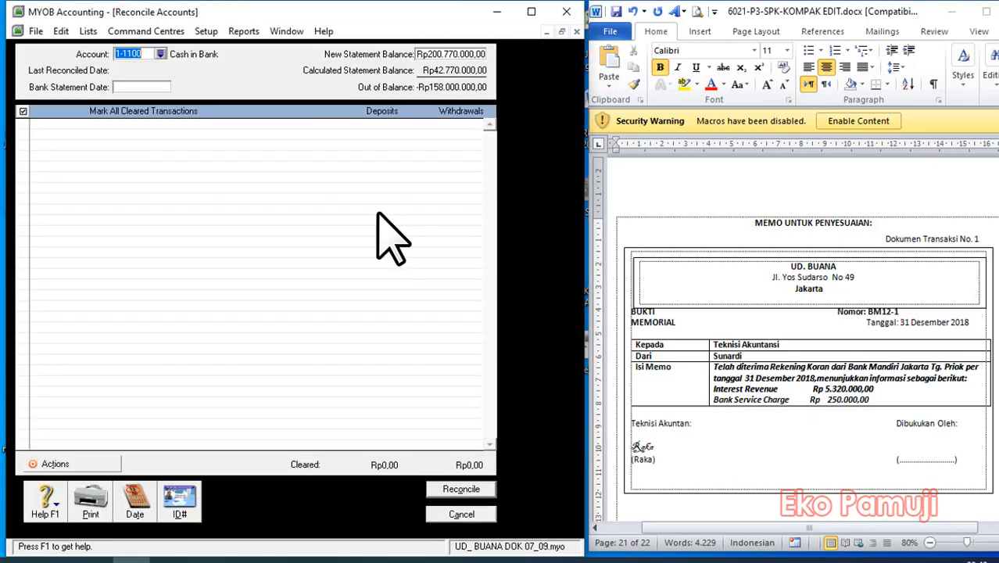
pyautogui.click(461, 515)
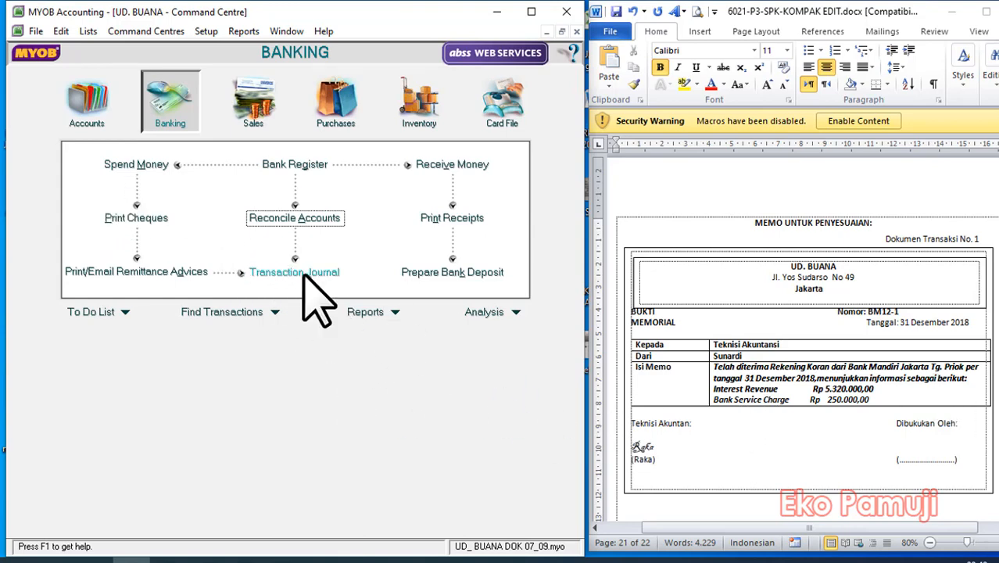
pyautogui.click(88, 102)
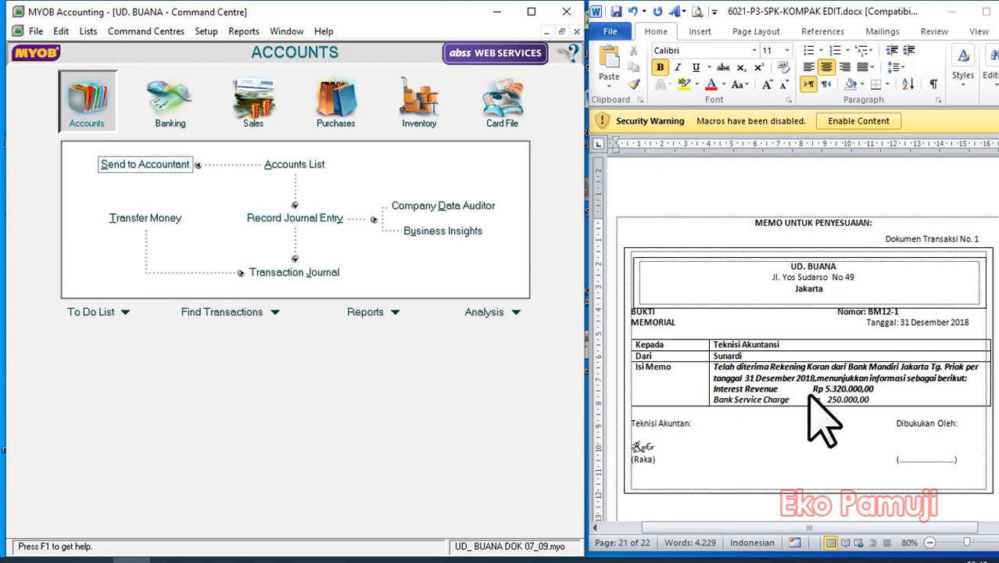
# Read through the 31 December 2018 adjustment memos, documents 1 to 4, and return to the first memo.
pyautogui.scroll(-3, 870, 422)
pyautogui.scroll(-3, 870, 422)
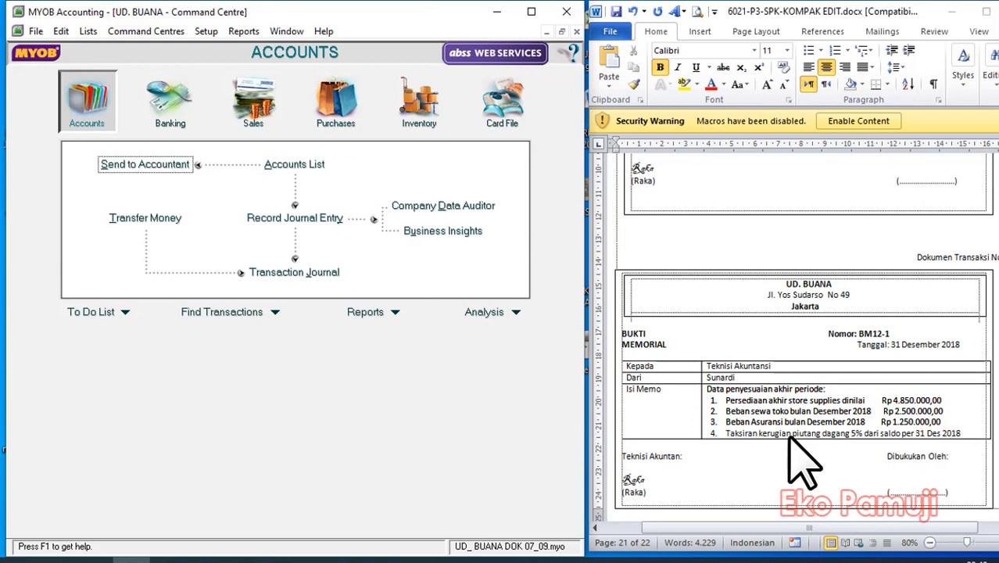
pyautogui.scroll(-3, 766, 422)
pyautogui.scroll(-6, 777, 465)
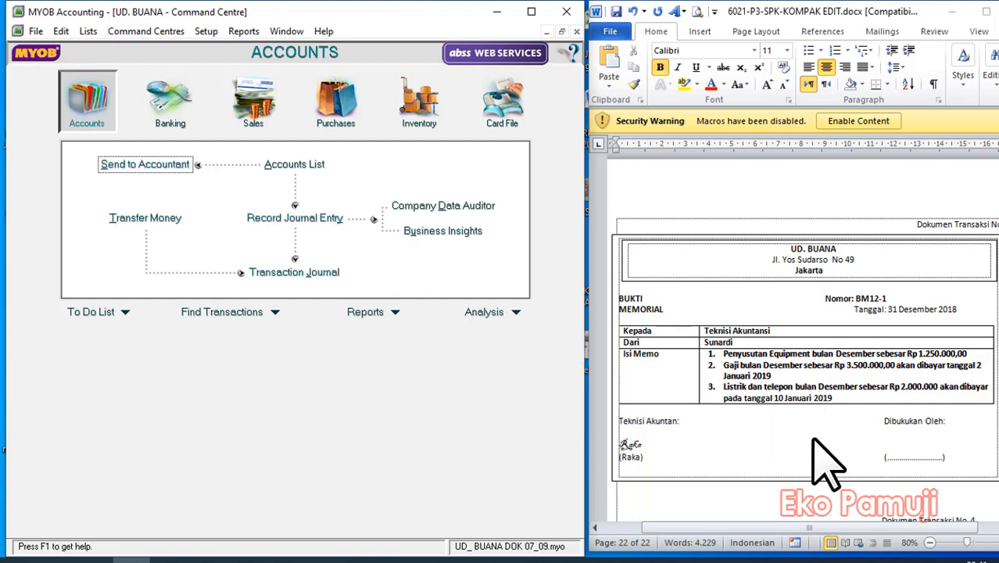
pyautogui.scroll(-8, 822, 462)
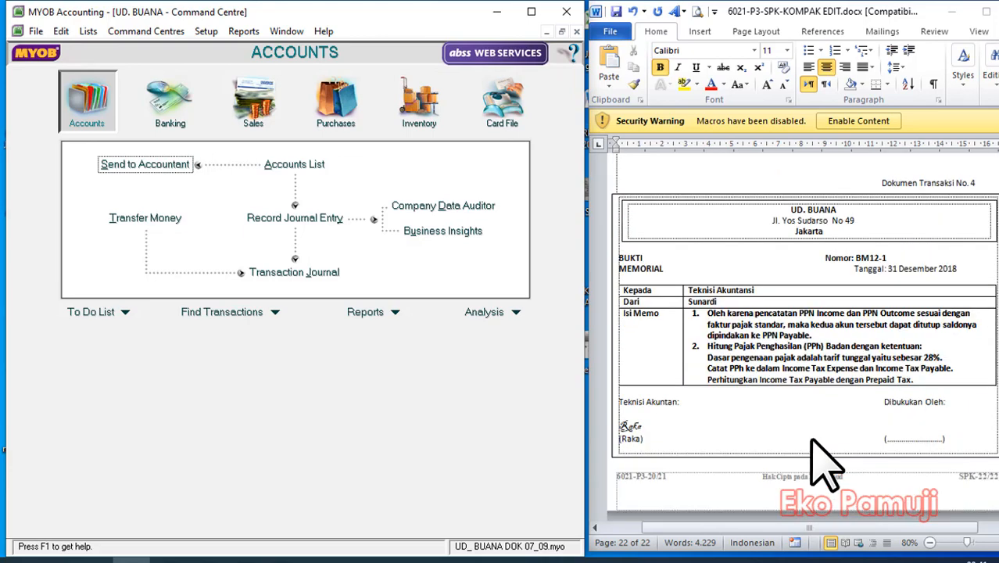
pyautogui.scroll(-20, 824, 465)
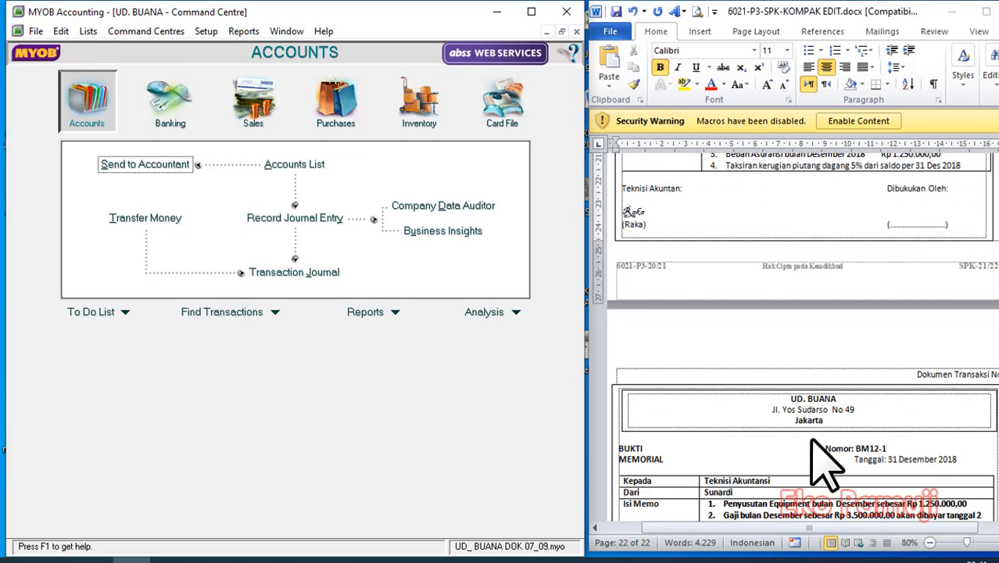
pyautogui.scroll(-3, 822, 463)
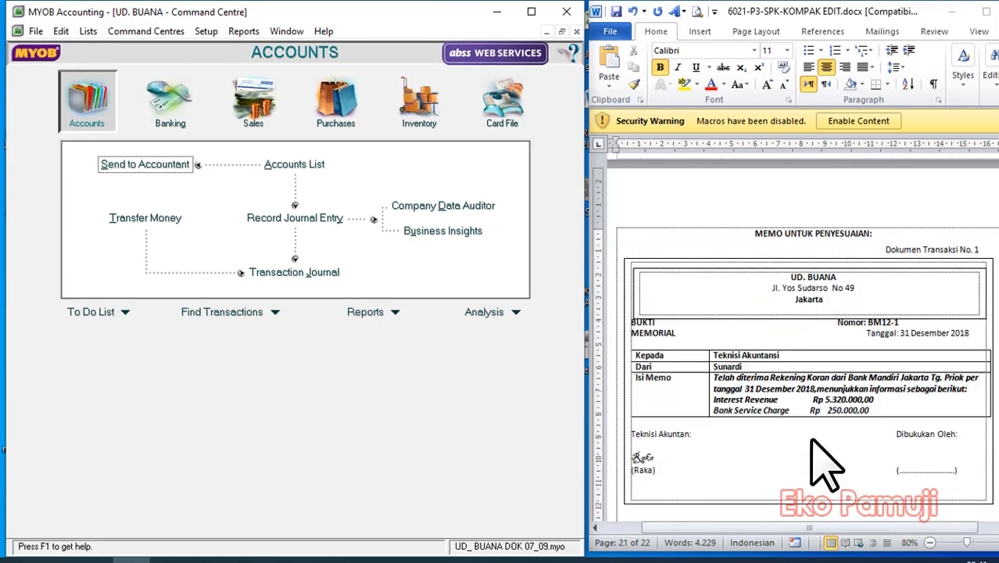
pyautogui.scroll(-15, 824, 407)
pyautogui.scroll(9, 826, 438)
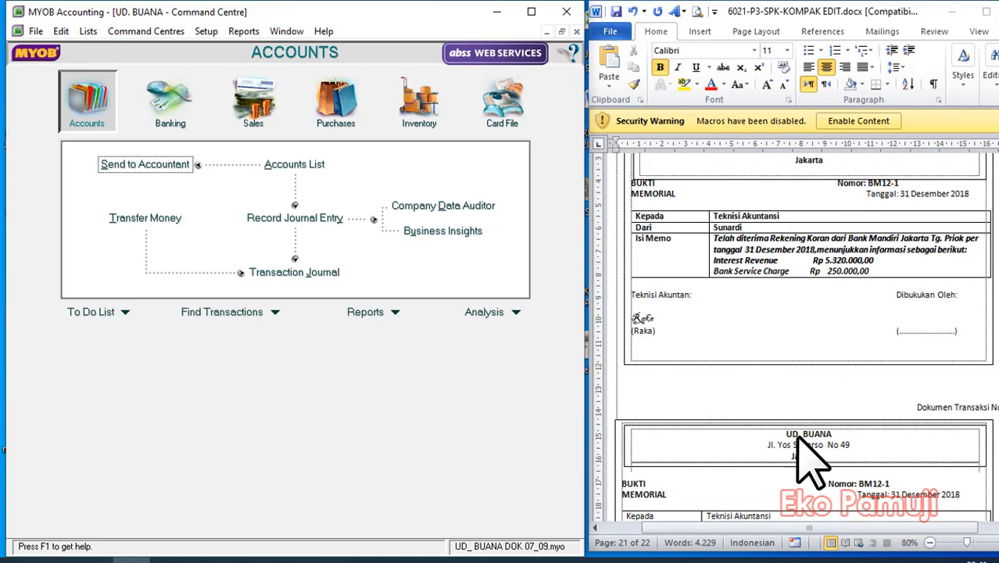
pyautogui.click(296, 217)
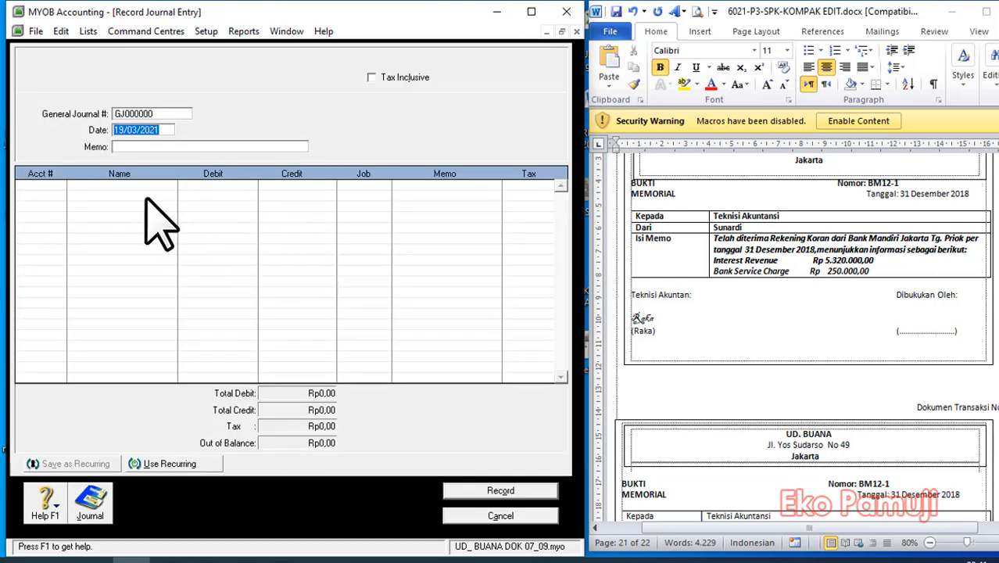
pyautogui.click(500, 516)
# Start a new general journal entry and set its journal number to BM12-1, matching the first adjustment memo.
pyautogui.click(264, 219)
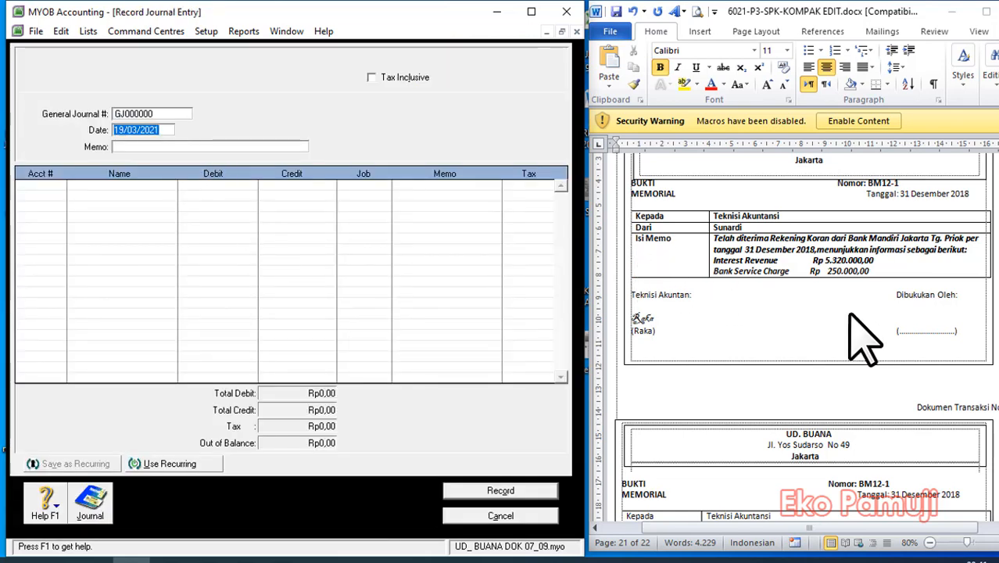
pyautogui.scroll(-10, 850, 316)
pyautogui.scroll(-3, 850, 316)
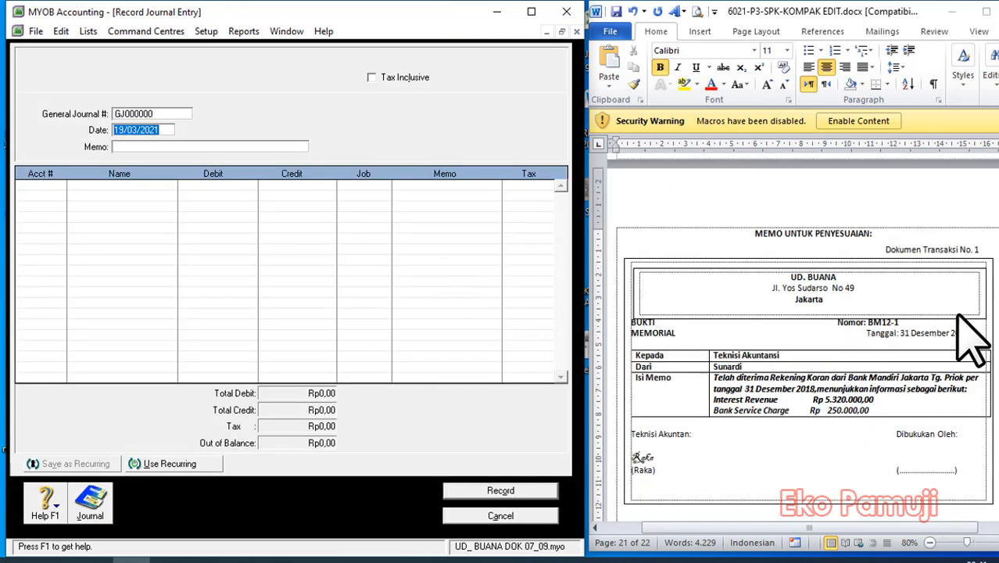
pyautogui.click(170, 114)
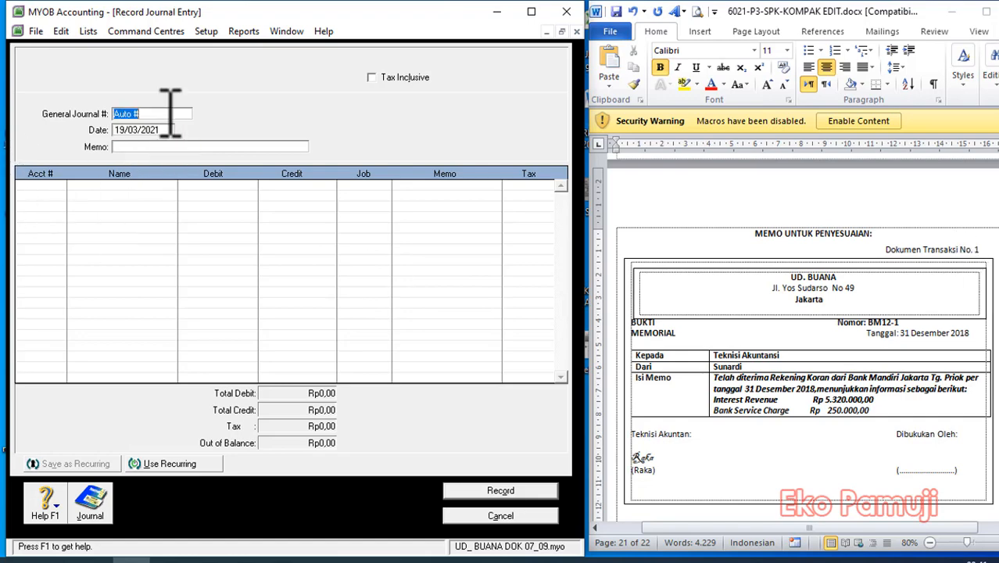
pyautogui.write('J')
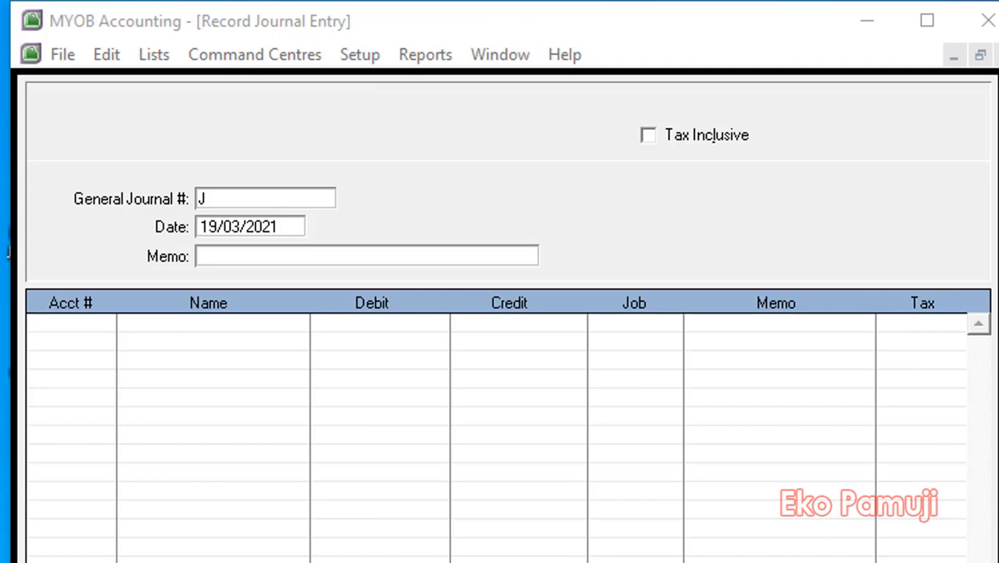
pyautogui.press('BackSpace')
pyautogui.write('BM12-1')
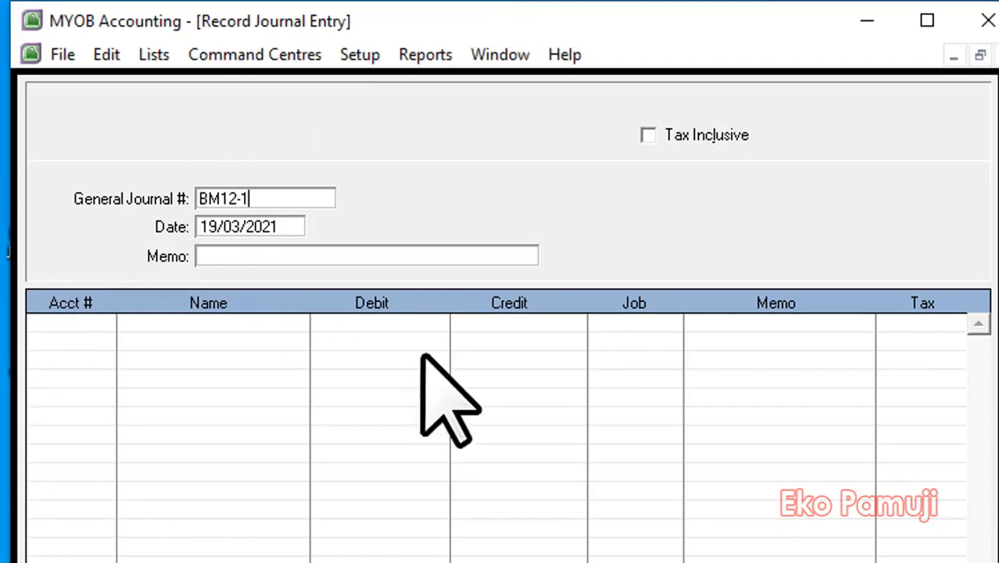
# Date the journal entry *31/12/2018, with the leading asterisk, and enter the memo "Jurnal Penyesuaian".
pyautogui.click(303, 227)
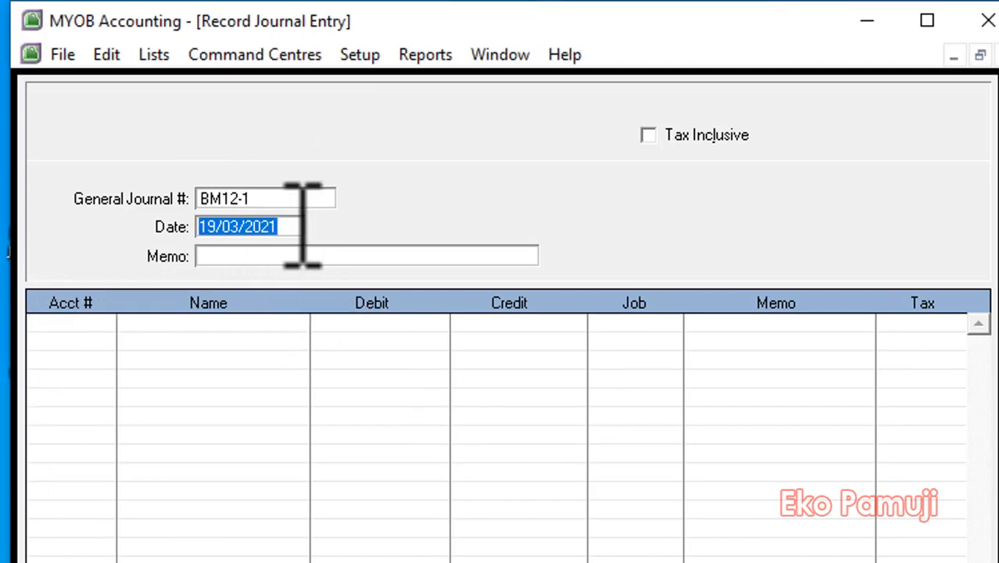
pyautogui.write('31/12')
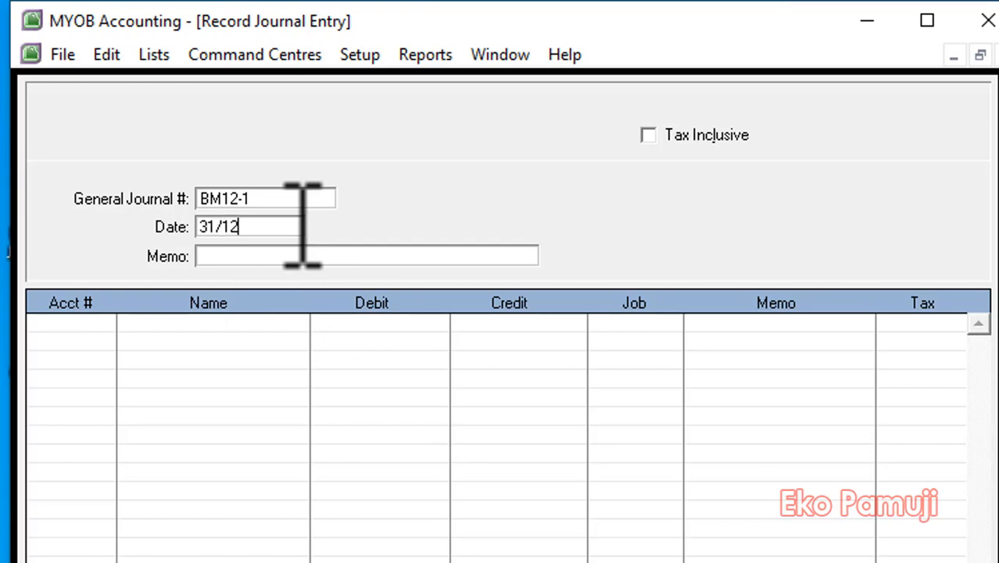
pyautogui.write('/2018')
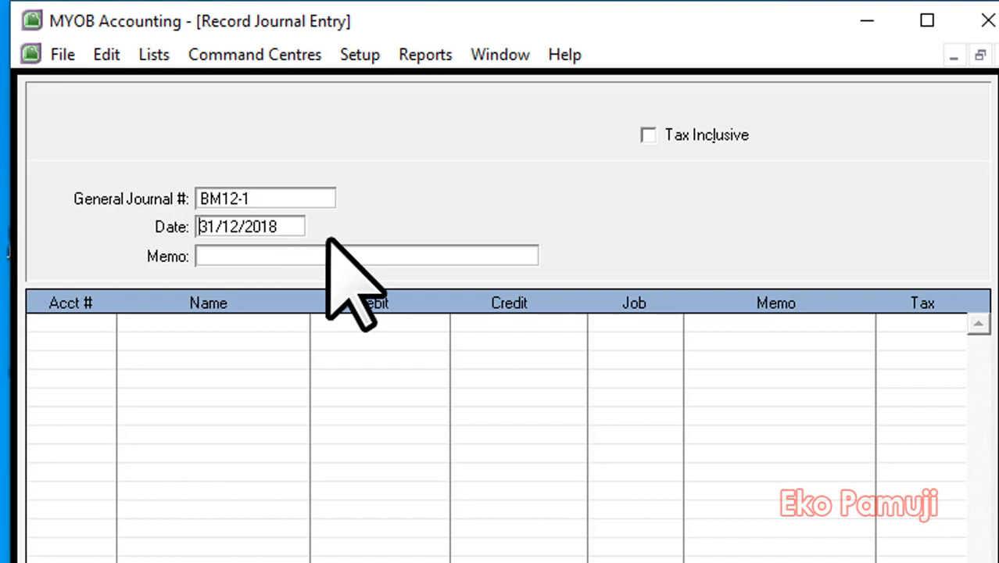
pyautogui.write('*')
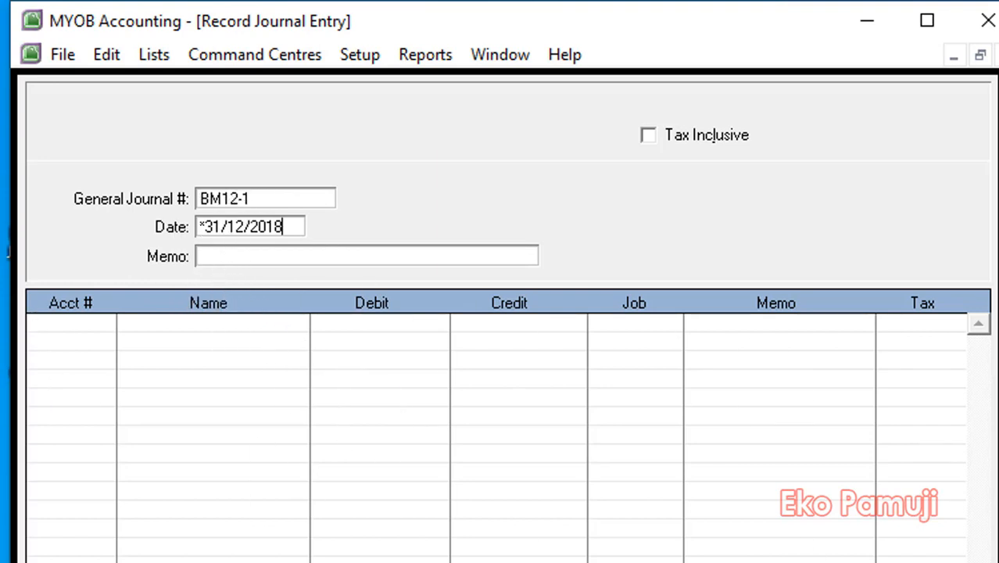
pyautogui.press('Tab')
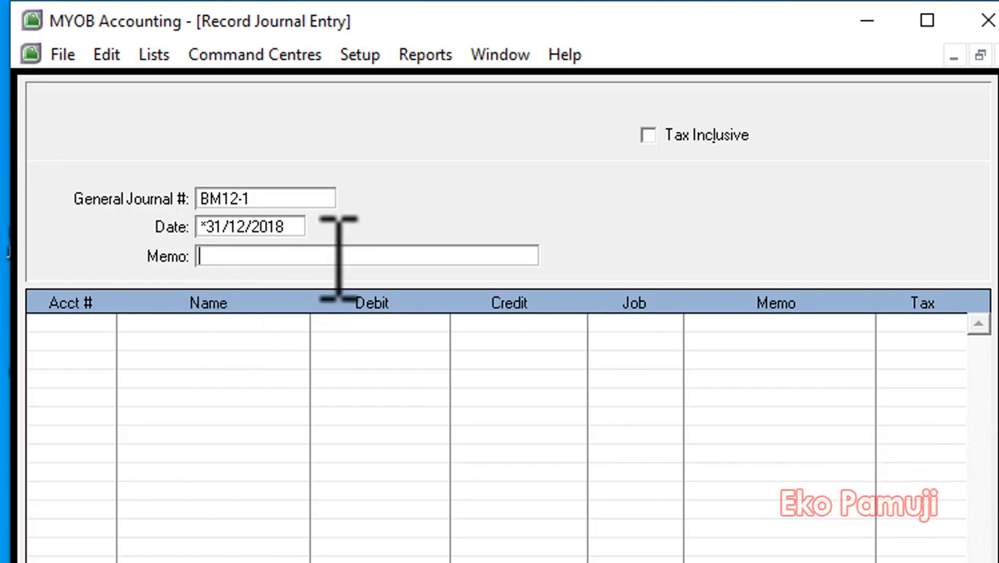
pyautogui.write('Jurnal P')
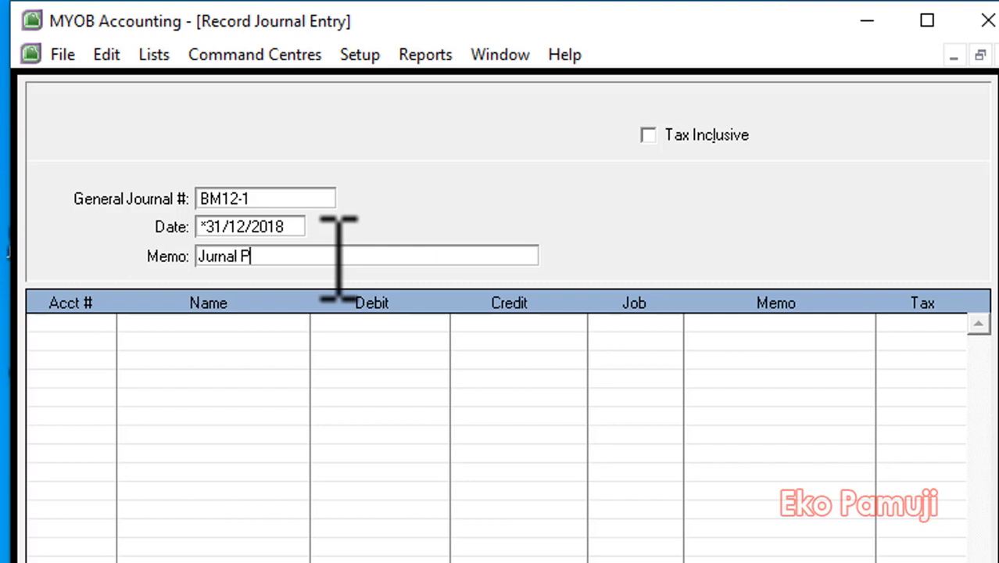
pyautogui.write('enuyesuaian')
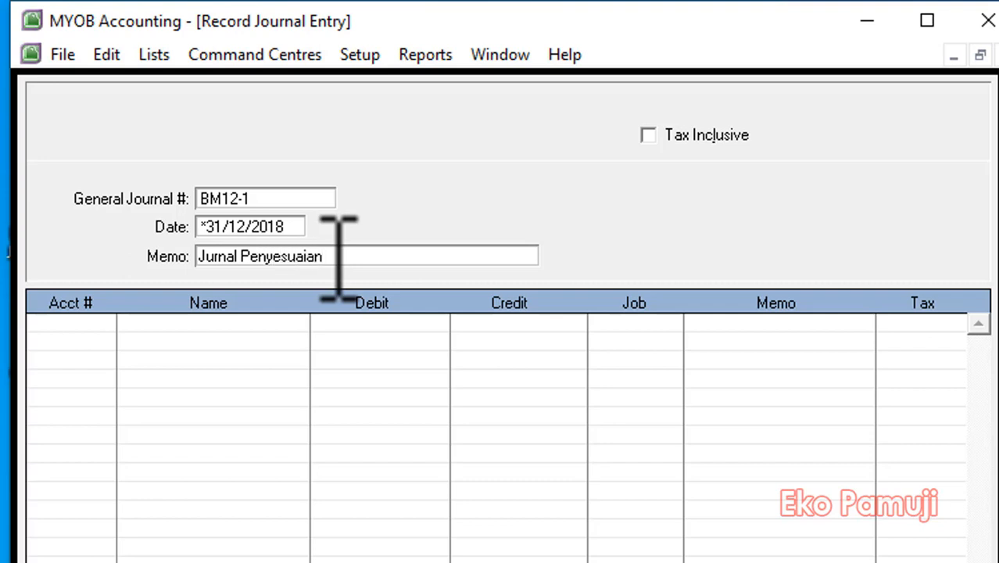
# Add account 9-1200 Bank Service Charge on the first line with a debit of Rp250.000.
pyautogui.click(95, 323)
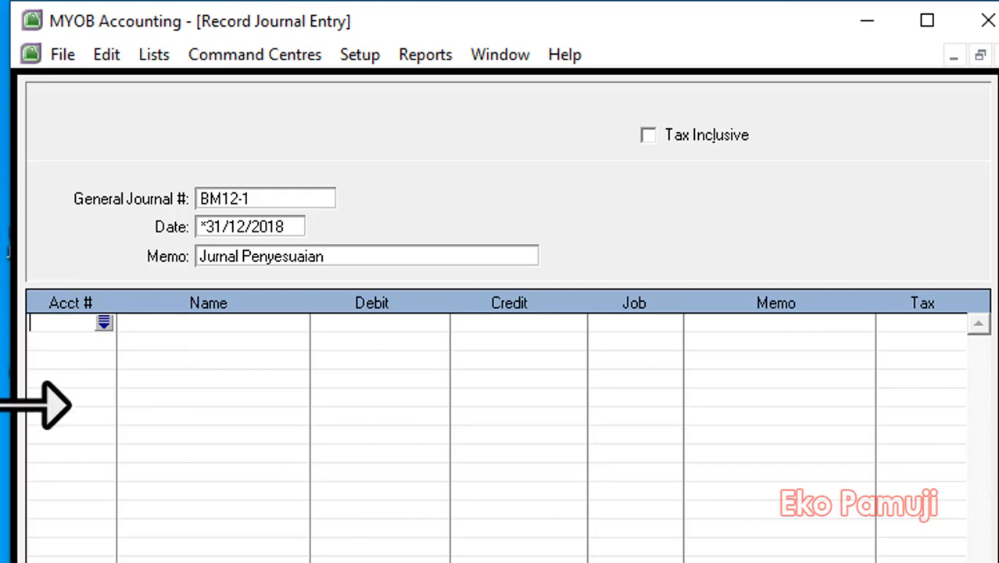
pyautogui.click(104, 321)
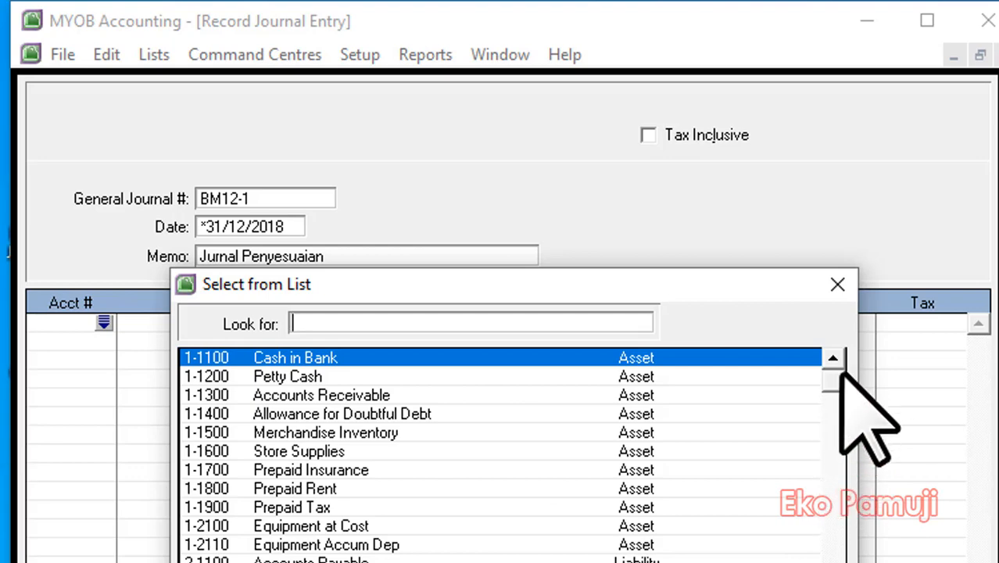
pyautogui.moveTo(838, 379); pyautogui.dragTo(830, 562)
pyautogui.write('9-1200')
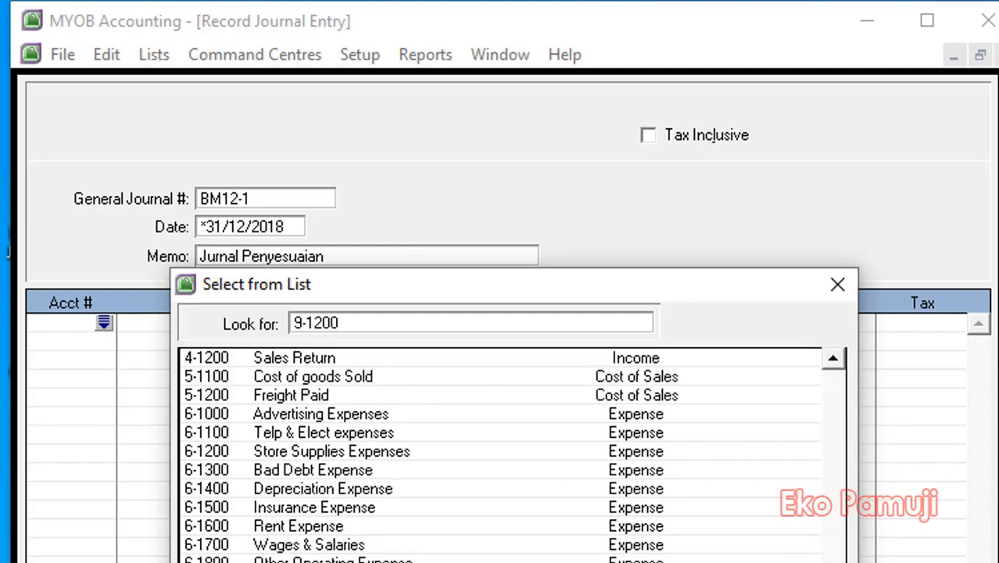
pyautogui.press('Return')
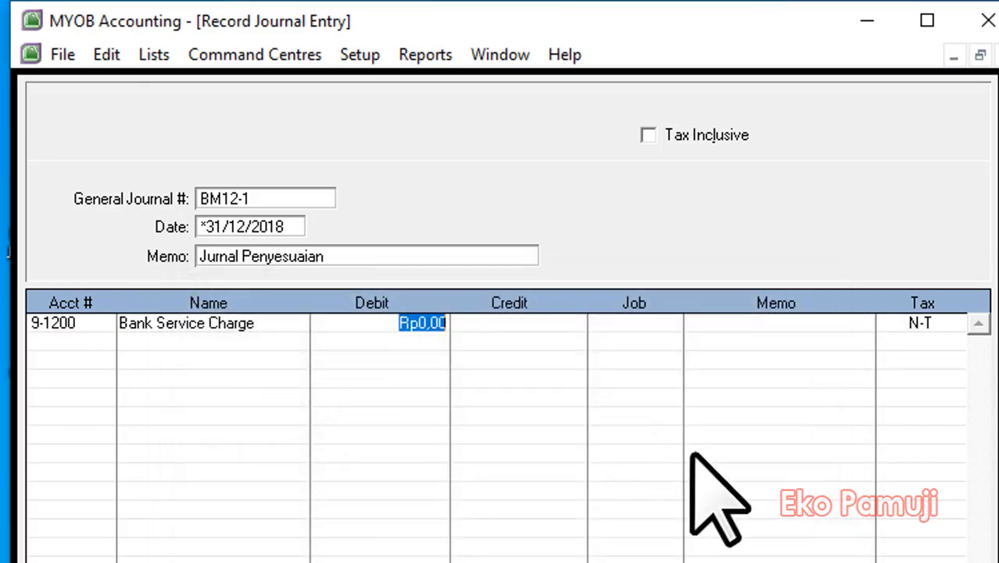
pyautogui.write('2')
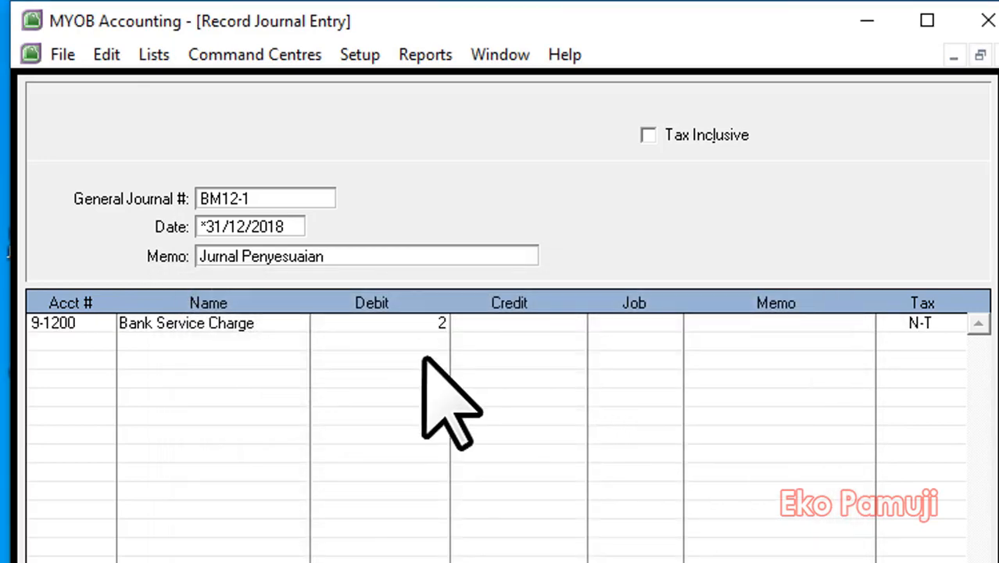
pyautogui.write('50.000000')
pyautogui.press('Return')
# Credit account 8-1100 Interest Revenue with Rp5.320.000 on the second line and debit 1-1100 Cash in Bank with Rp5.070.000 on the third.
pyautogui.click(104, 342)
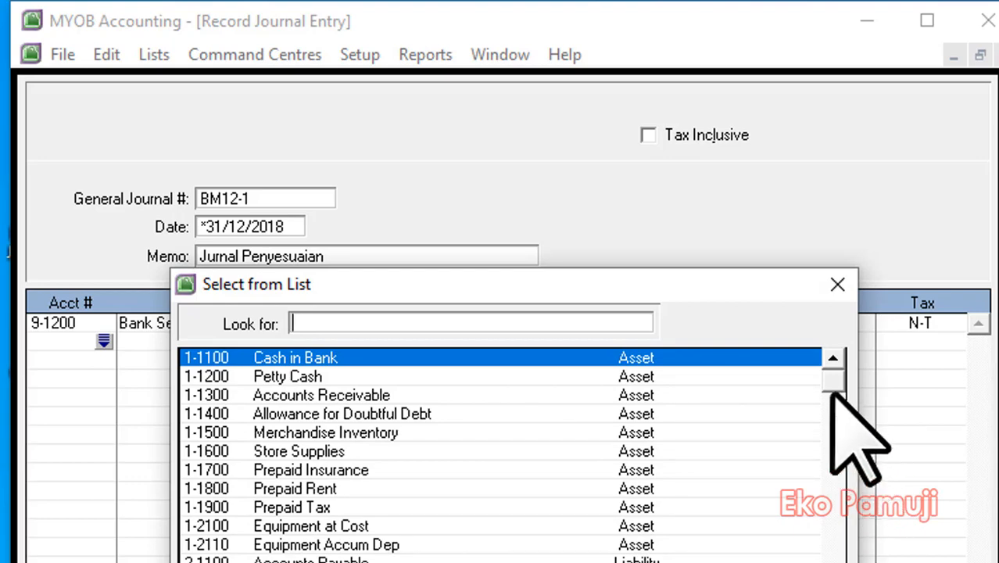
pyautogui.scroll(-7, 512, 455)
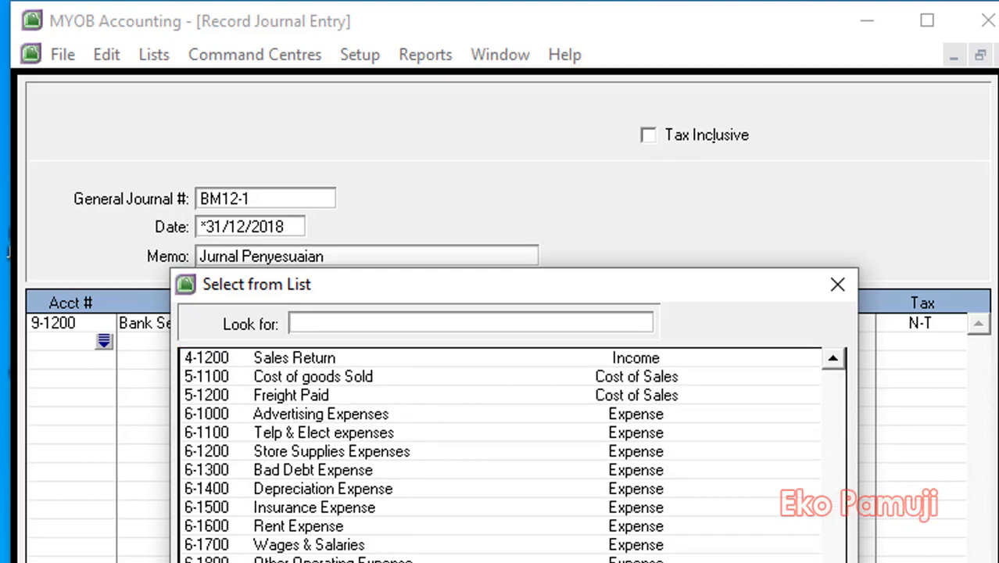
pyautogui.write('8-1100')
pyautogui.press('Return')
pyautogui.click(506, 342)
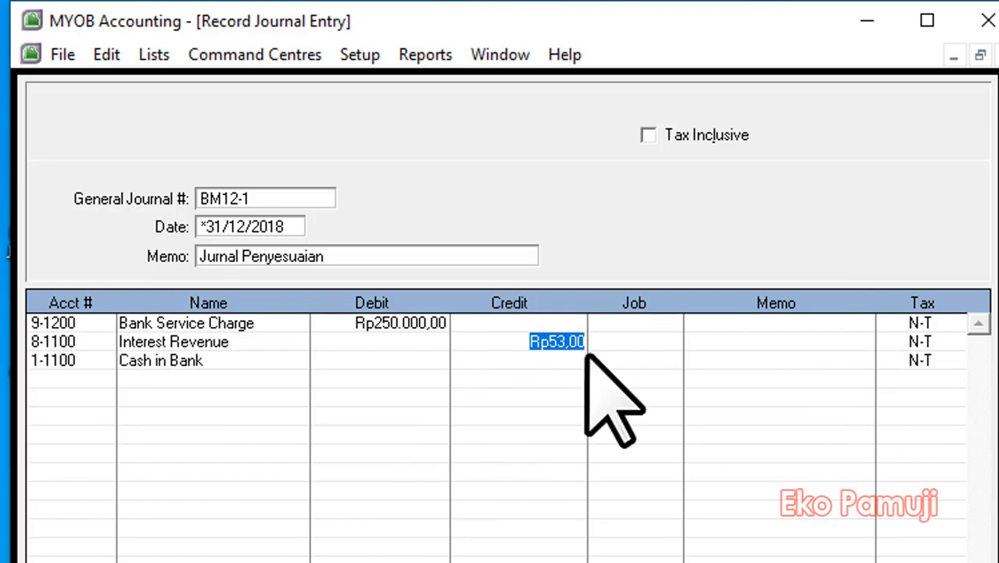
pyautogui.write('5320000')
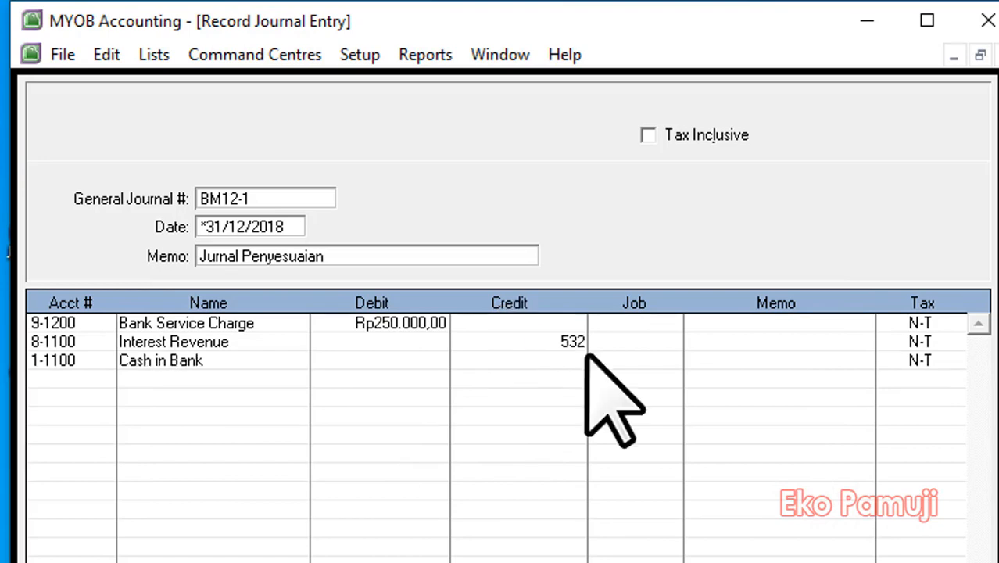
pyautogui.click(403, 365)
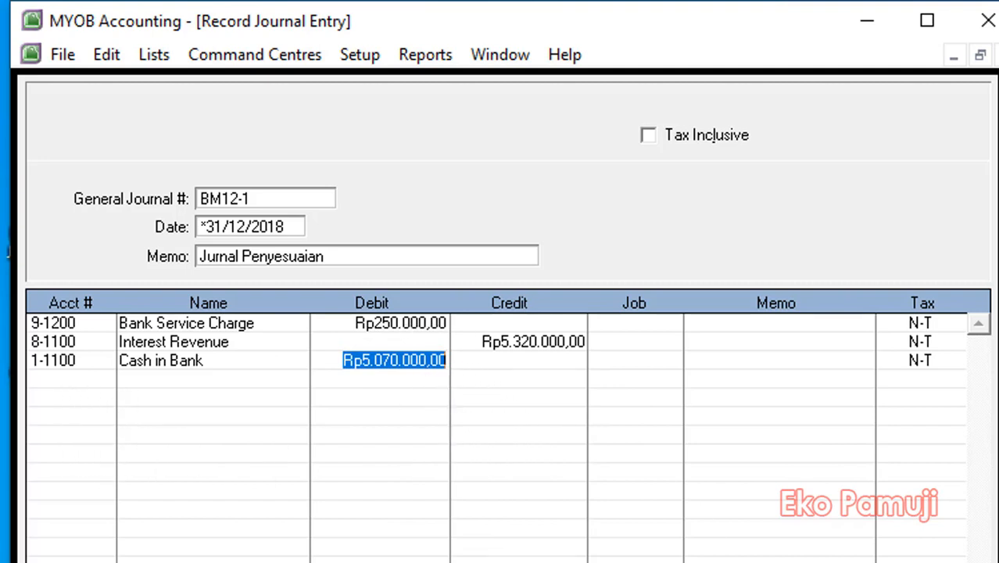
pyautogui.click(70, 395)
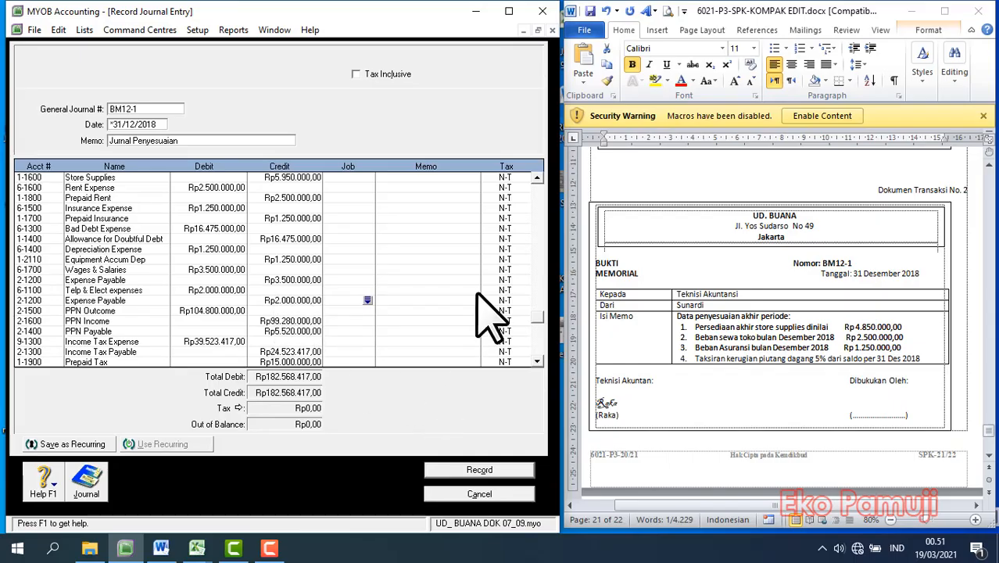
# Review the completed adjusting entry BM12-1 against the adjustment memos, then record it and close the journal window.
pyautogui.moveTo(536, 316); pyautogui.dragTo(536, 184)
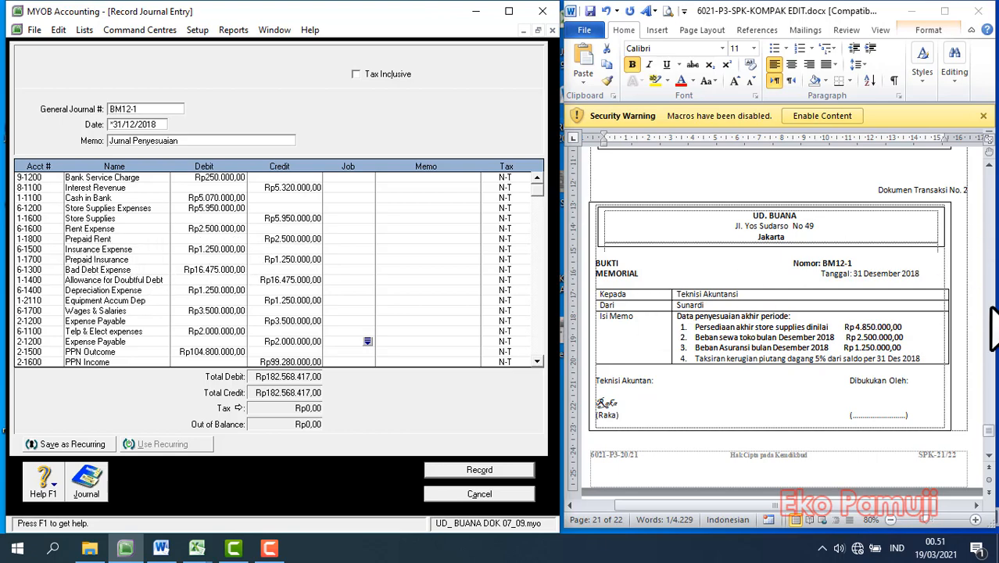
pyautogui.moveTo(975, 432); pyautogui.dragTo(992, 450)
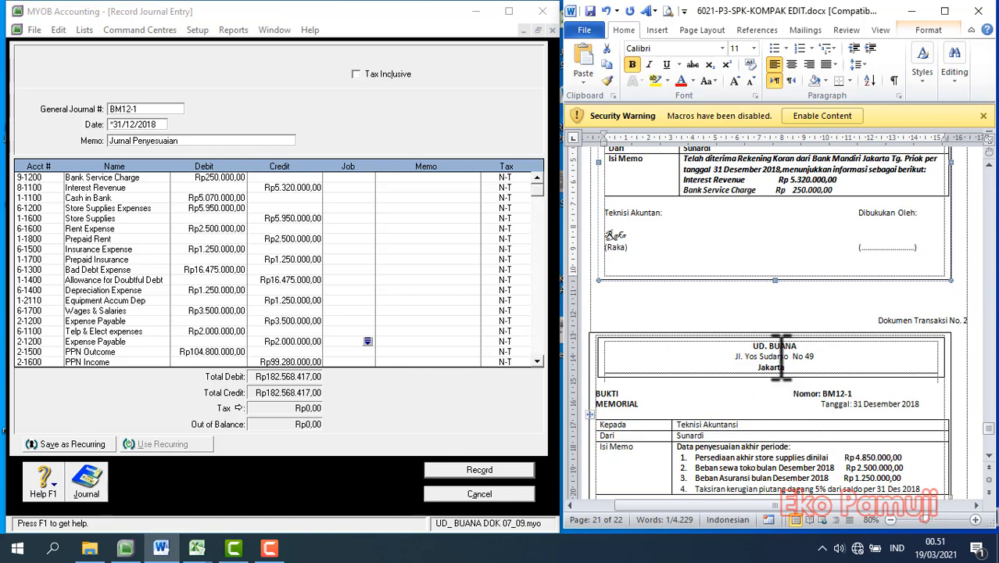
pyautogui.scroll(-2, 782, 360)
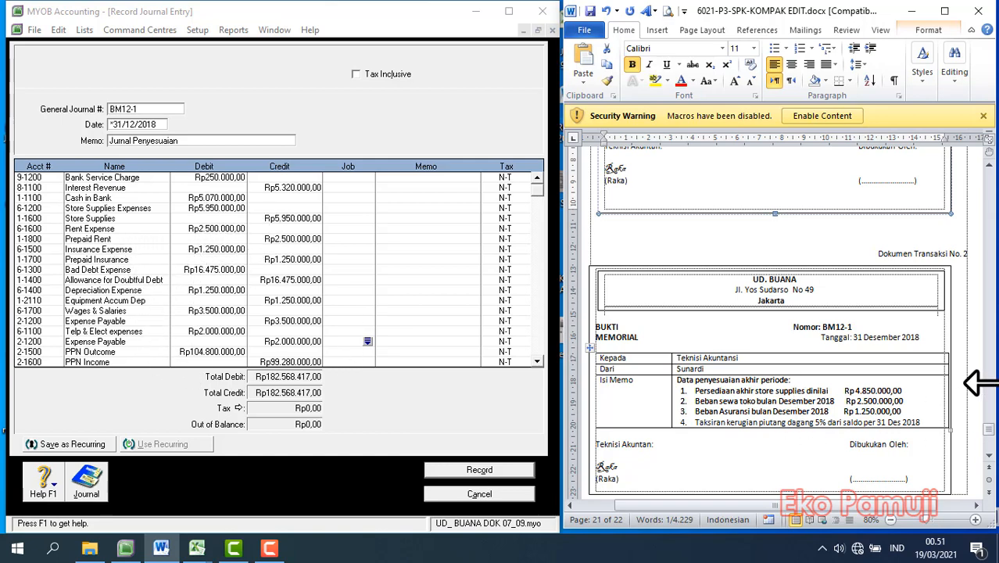
pyautogui.moveTo(983, 429); pyautogui.dragTo(985, 452)
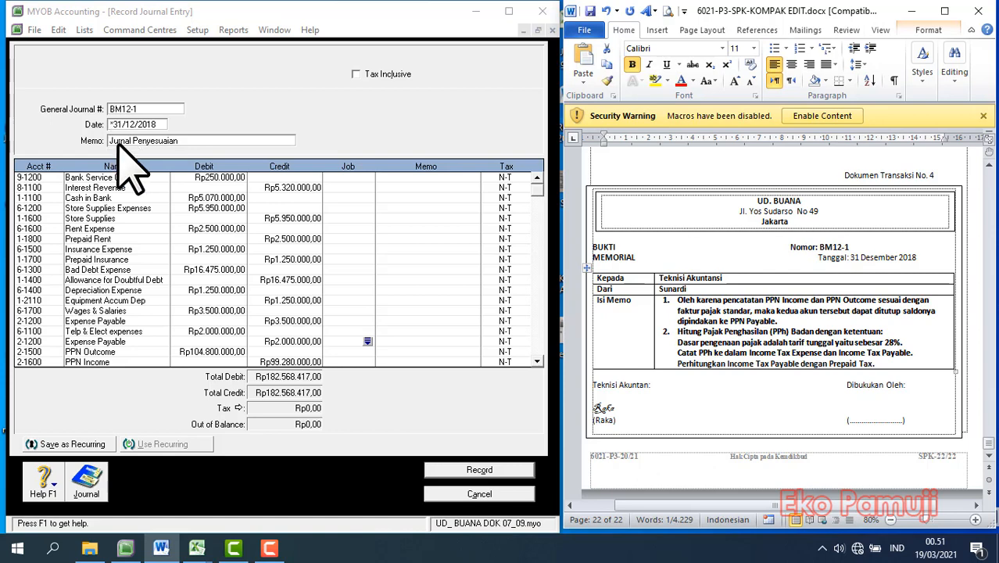
pyautogui.click(513, 472)
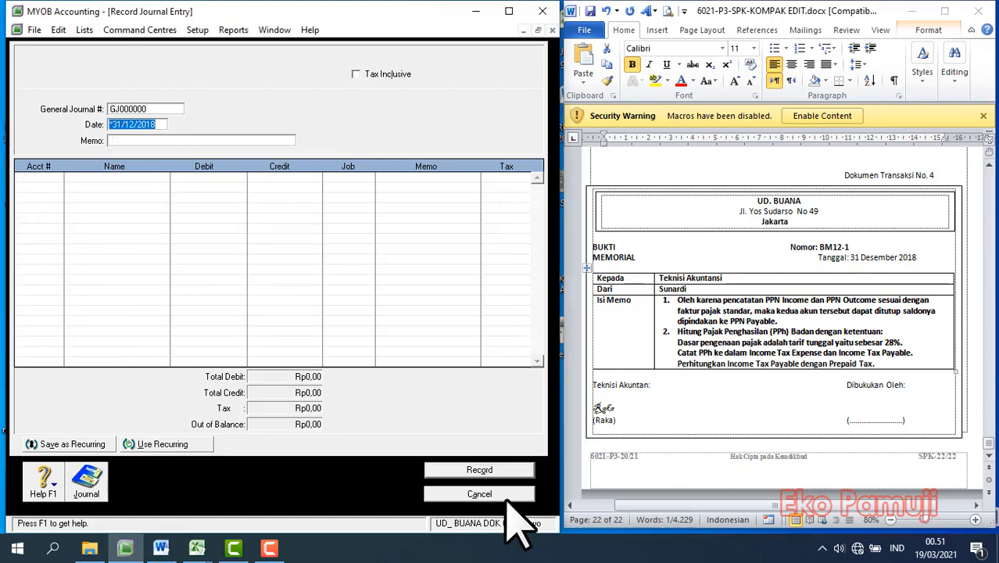
pyautogui.click(506, 495)
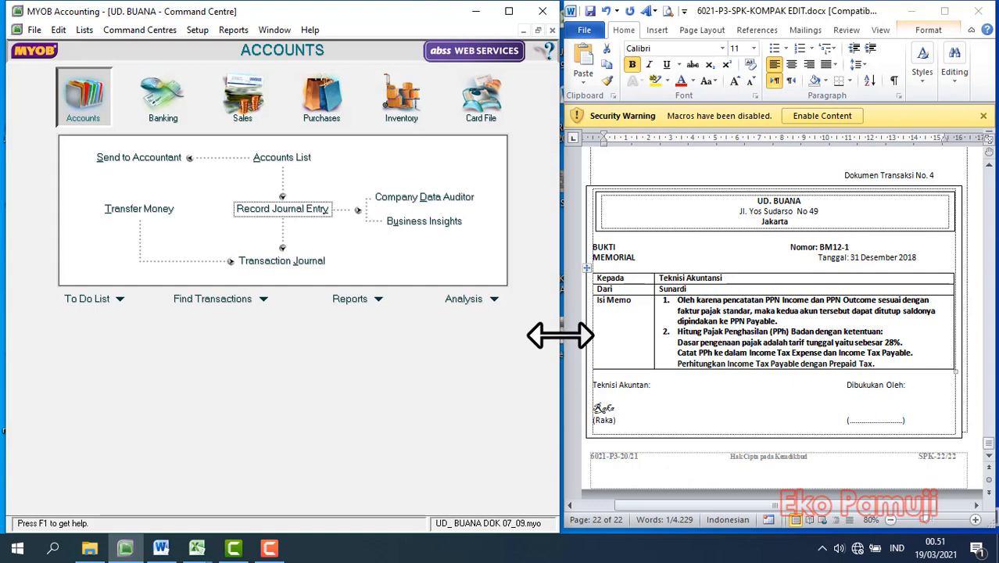
pyautogui.moveTo(561, 335); pyautogui.dragTo(563, 335)
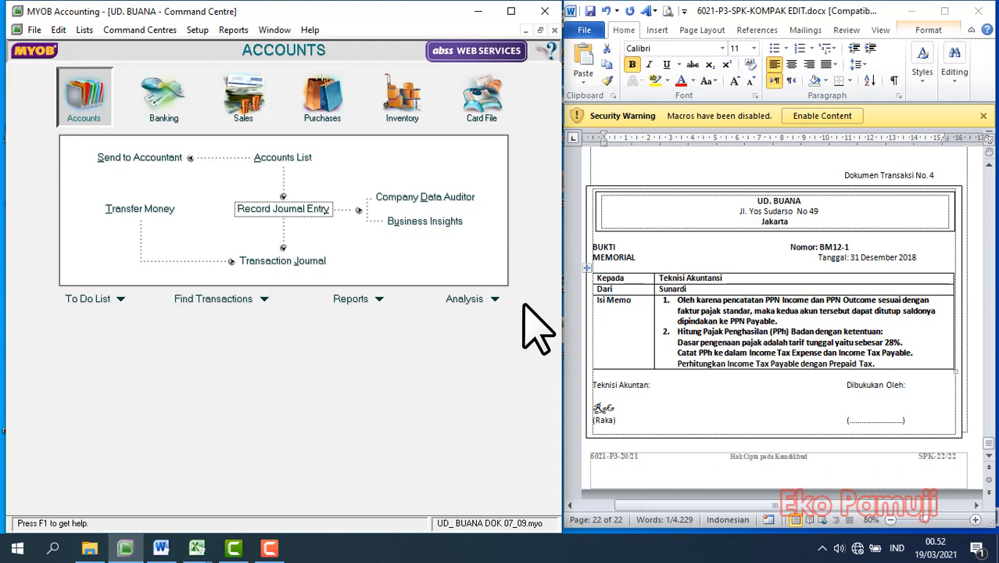
# Switch to the Excel answer key 6021-P3-KUNCI JAWABAN revisi.xls and examine the profit and income tax rows on the LABA RUGI sheet.
pyautogui.click(90, 547)
pyautogui.click(85, 310)
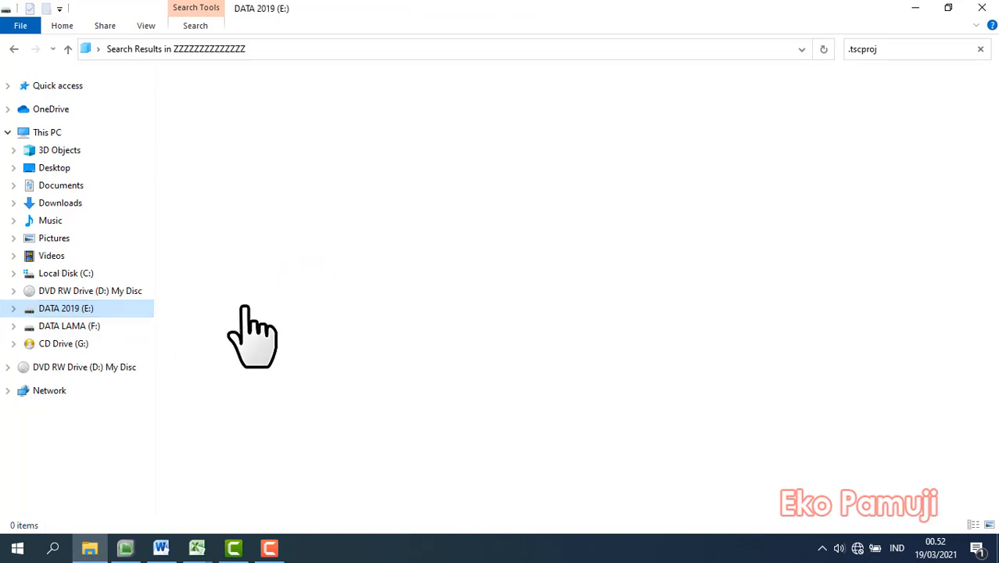
pyautogui.moveTo(197, 547)
pyautogui.click(152, 518)
pyautogui.click(491, 381)
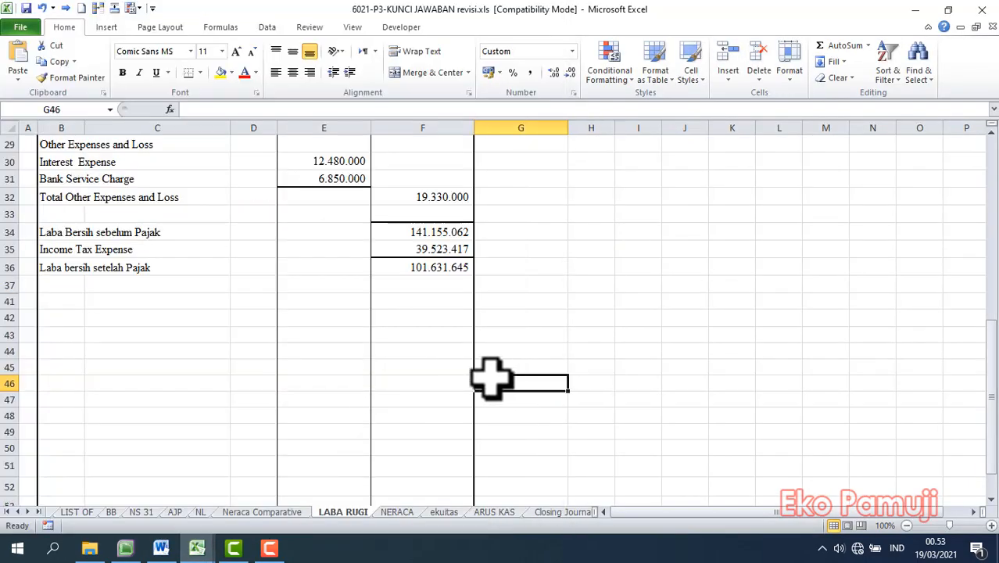
pyautogui.scroll(5, 491, 381)
pyautogui.scroll(-5, 487, 380)
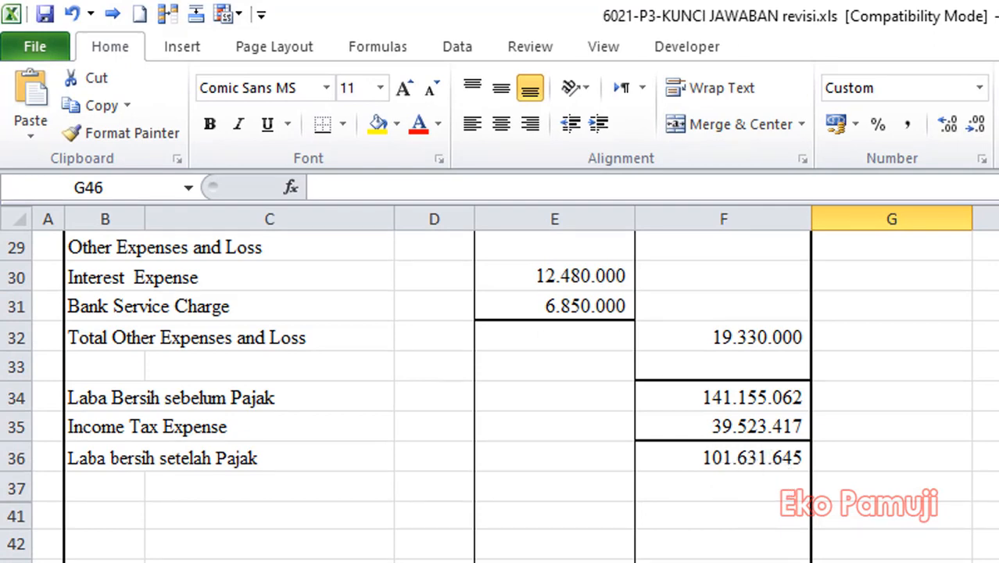
# Switch to MYOB and display the Income Statement [Accrual] report with 01/01/2018 as the start date.
pyautogui.hotkey('alt', 'Tab')
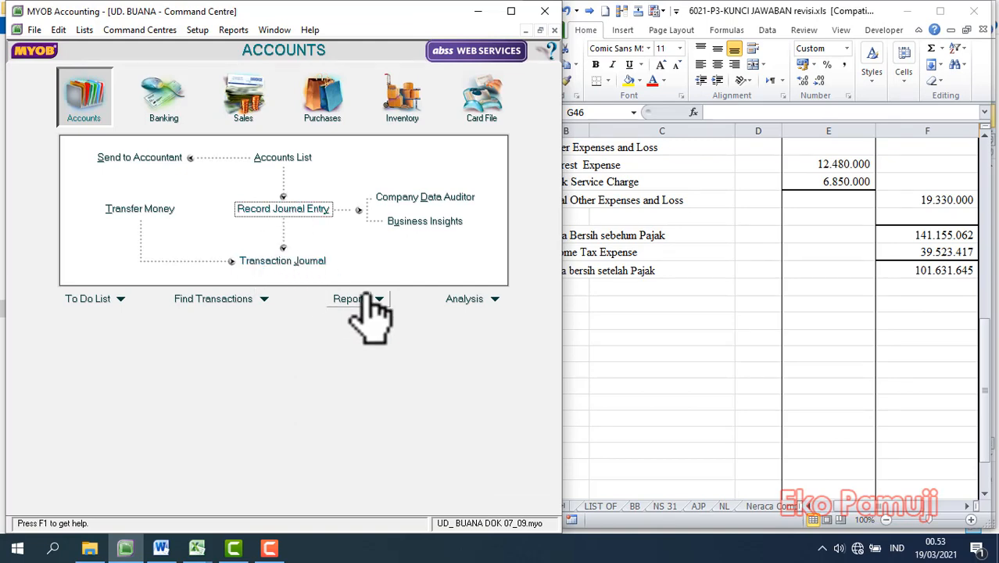
pyautogui.click(649, 511)
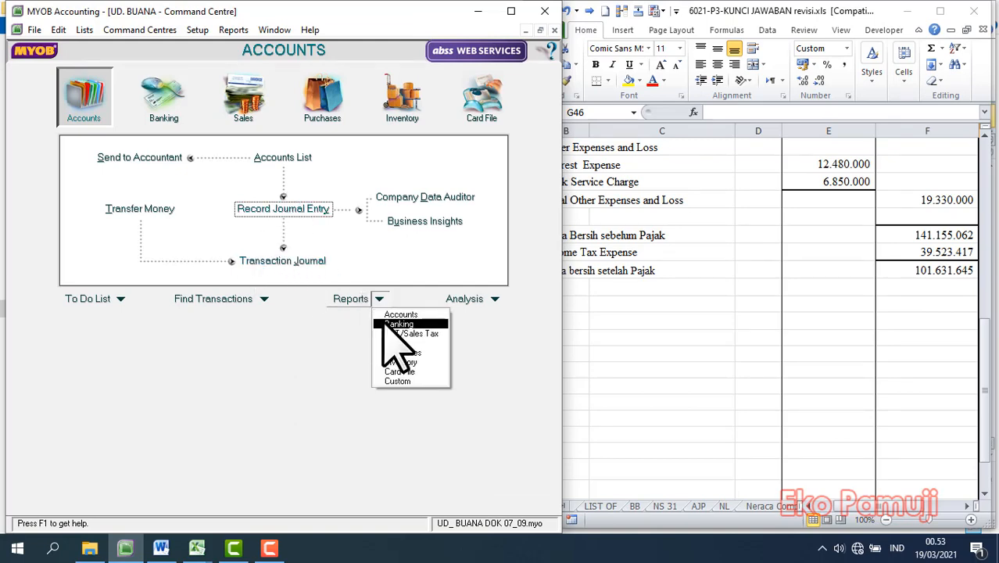
pyautogui.click(395, 315)
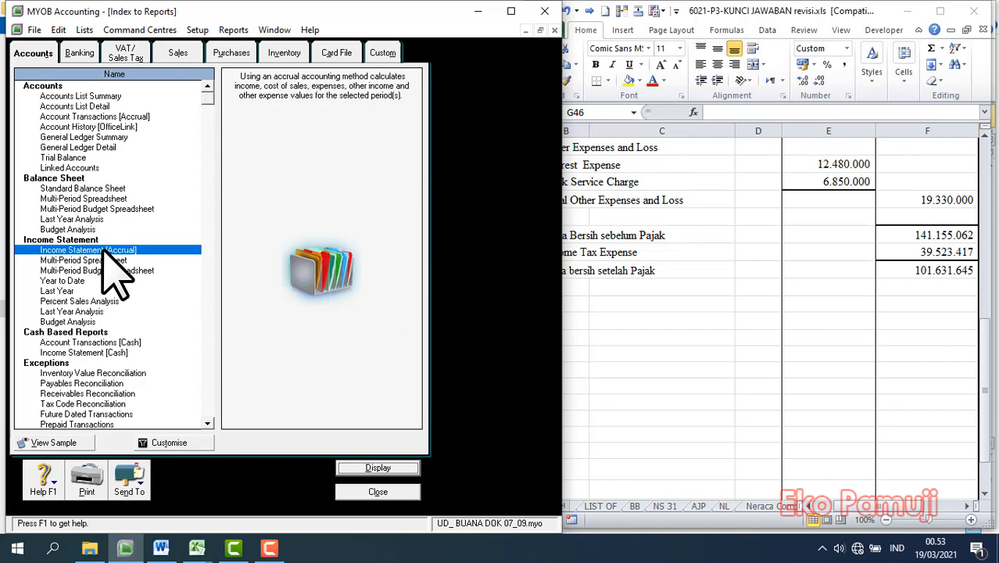
pyautogui.click(378, 468)
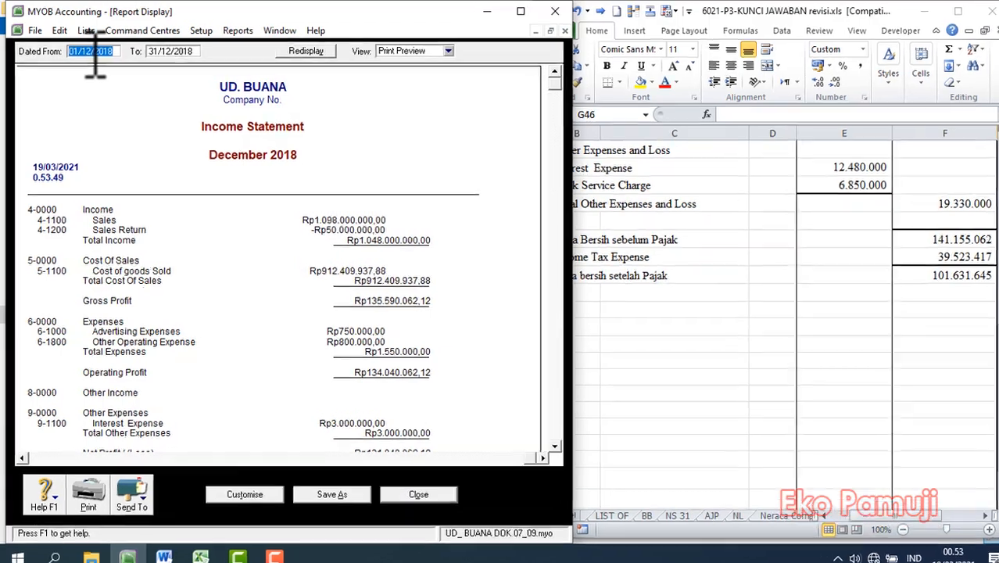
pyautogui.moveTo(96, 55); pyautogui.dragTo(90, 55)
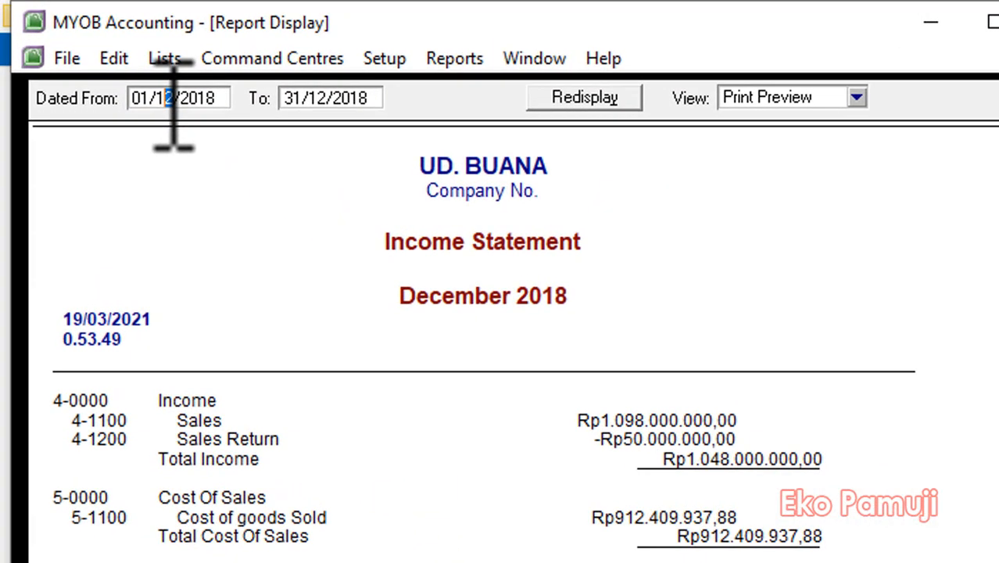
pyautogui.press('Tab')
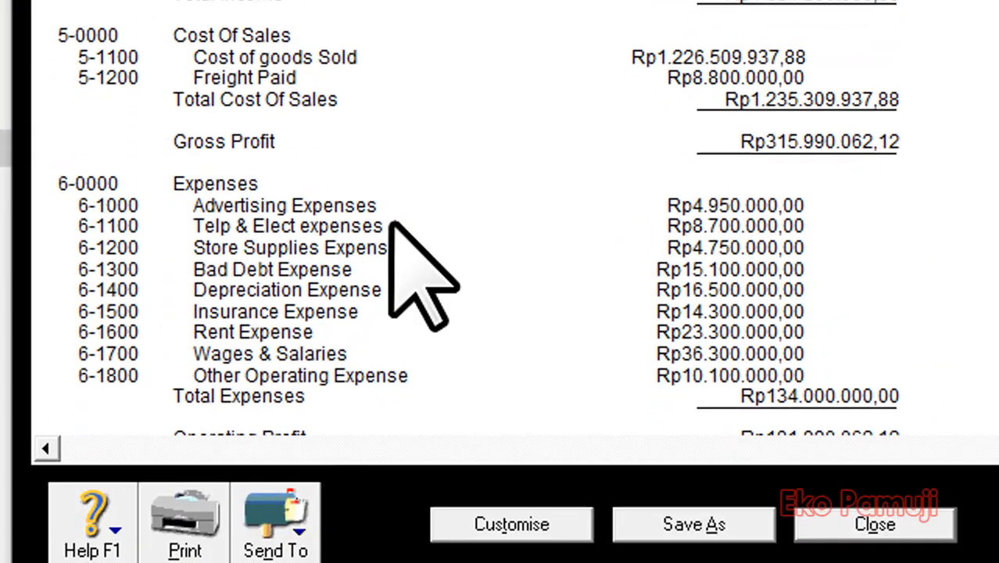
pyautogui.scroll(-5, 500, 227)
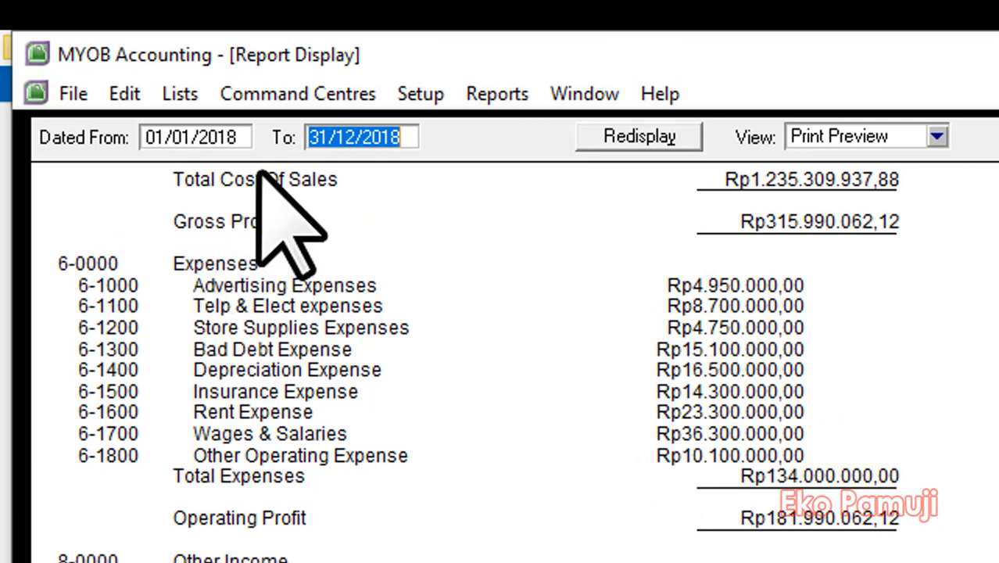
# Extend the income statement through the 13th period with end date *31/12/2018 and view its net profit.
pyautogui.click(325, 139)
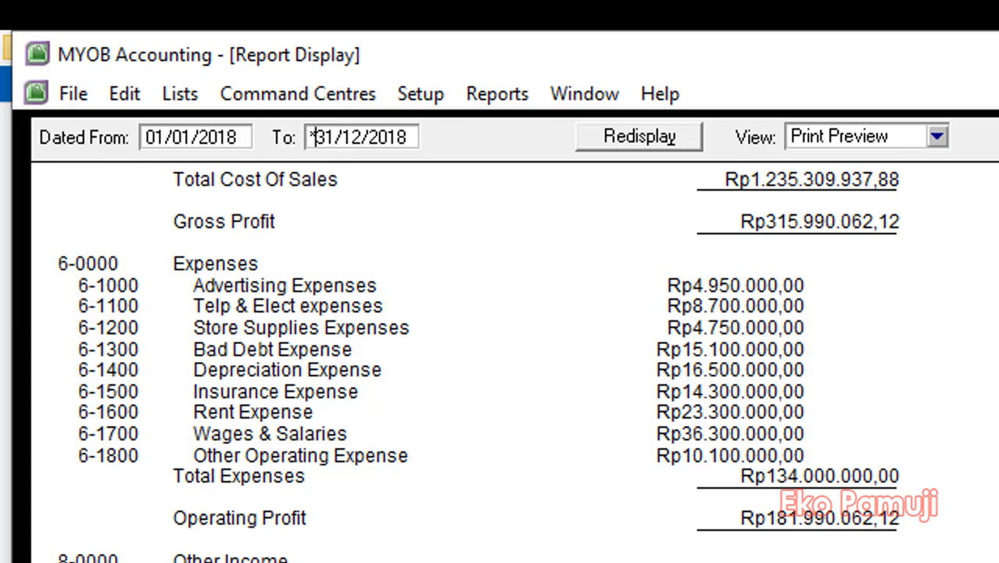
pyautogui.press('Return')
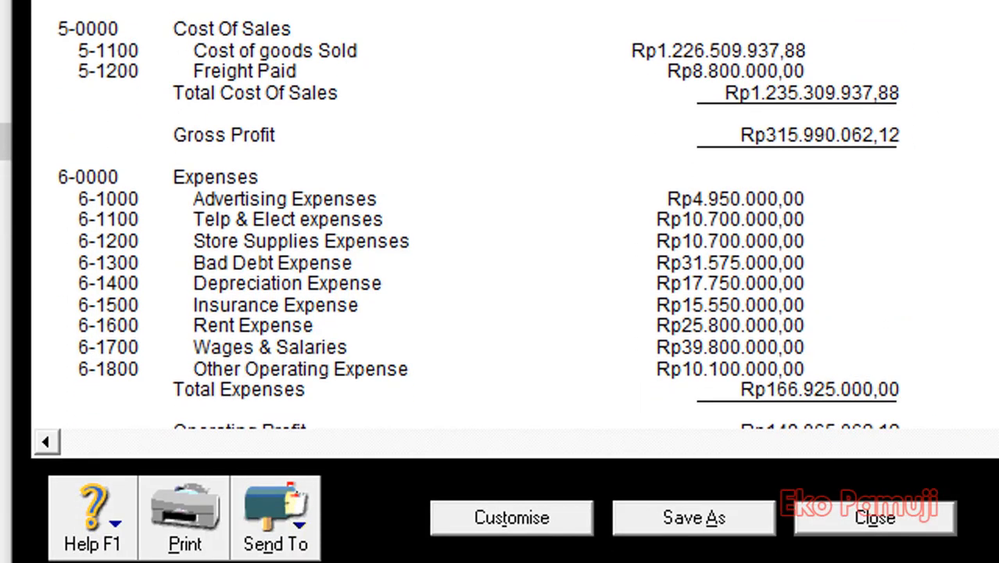
pyautogui.scroll(-10, 477, 215)
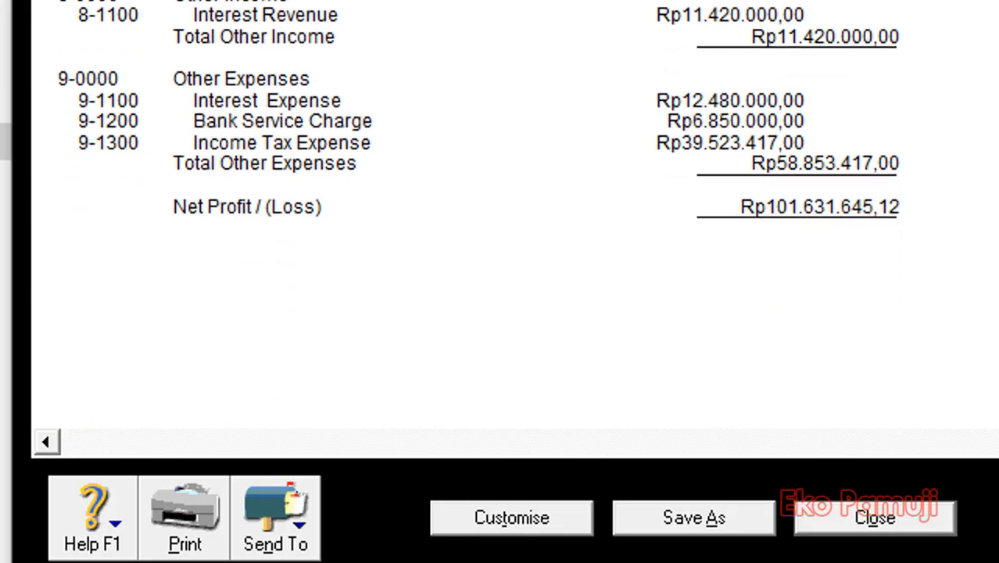
pyautogui.scroll(-3, 854, 172)
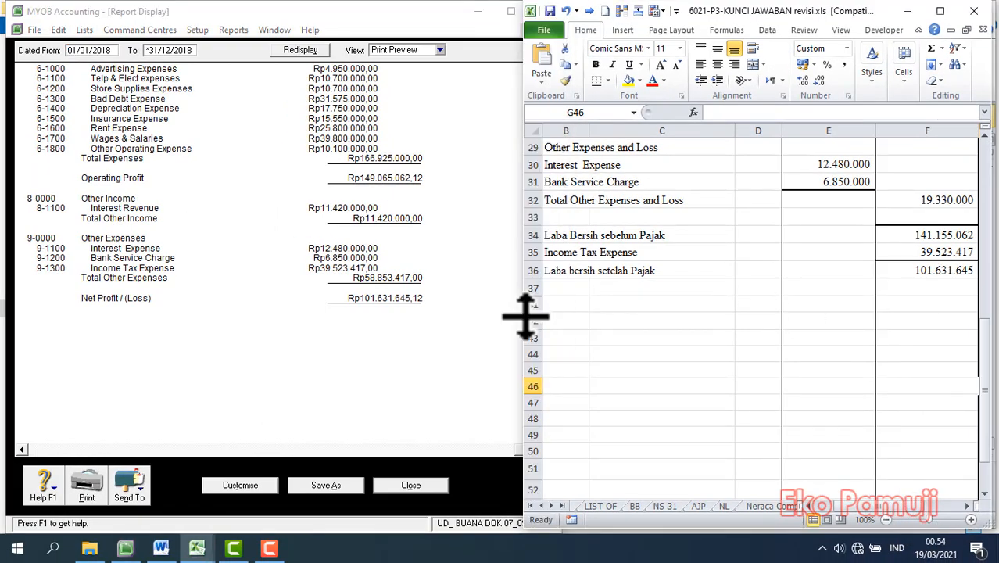
# Compare the income statement's figures with the Laba bersih setelah Pajak amount in cell F36 of the Excel answer key.
pyautogui.click(955, 270)
pyautogui.click(451, 336)
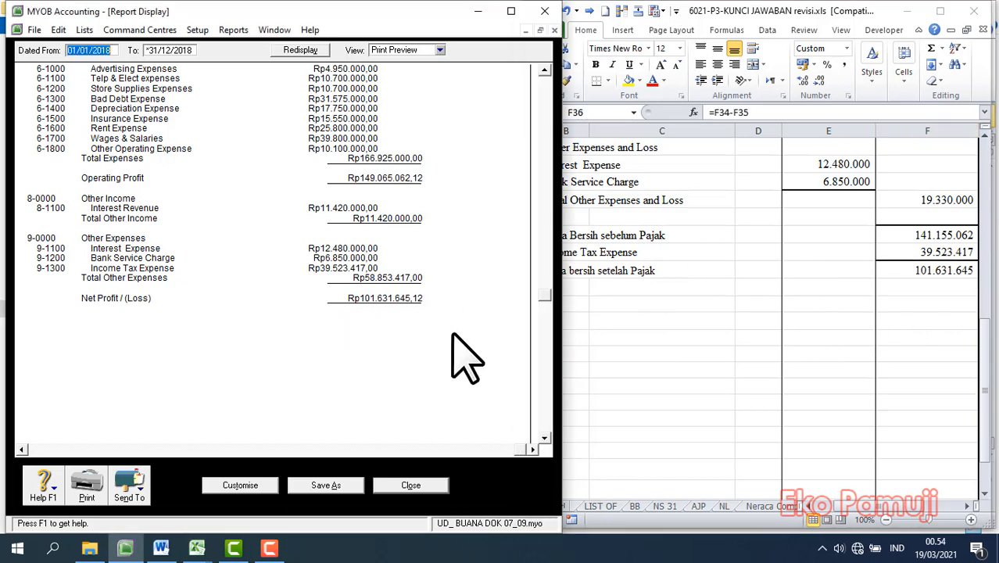
pyautogui.scroll(5, 462, 340)
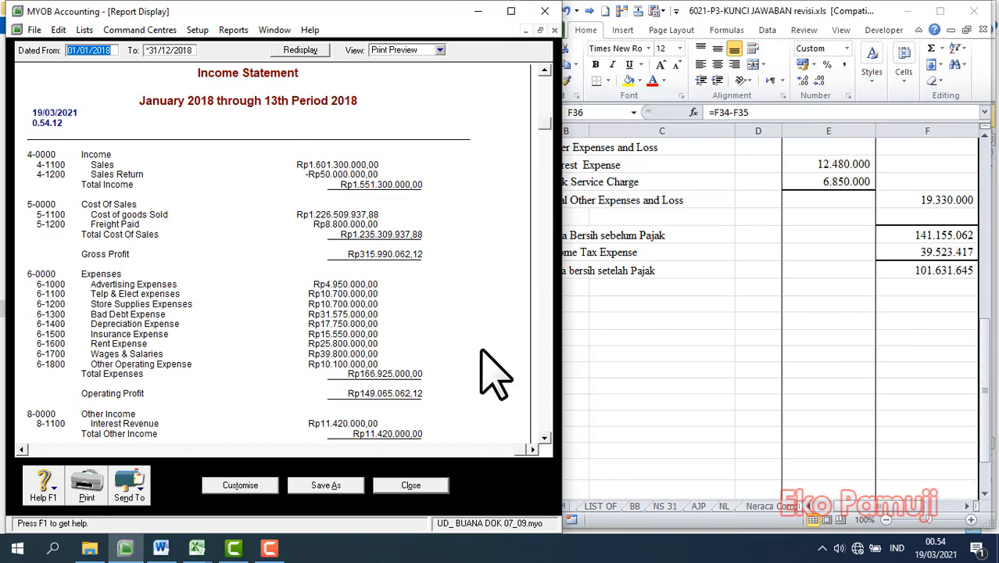
pyautogui.click(778, 391)
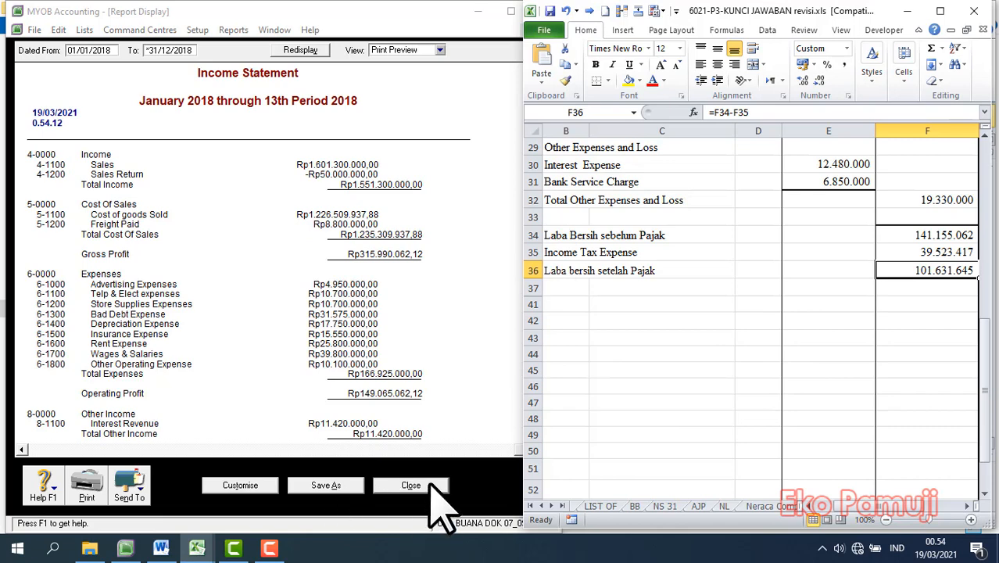
# Close the income statement in MYOB, display the Standard Balance Sheet report and view its assets, liabilities and equity.
pyautogui.click(410, 486)
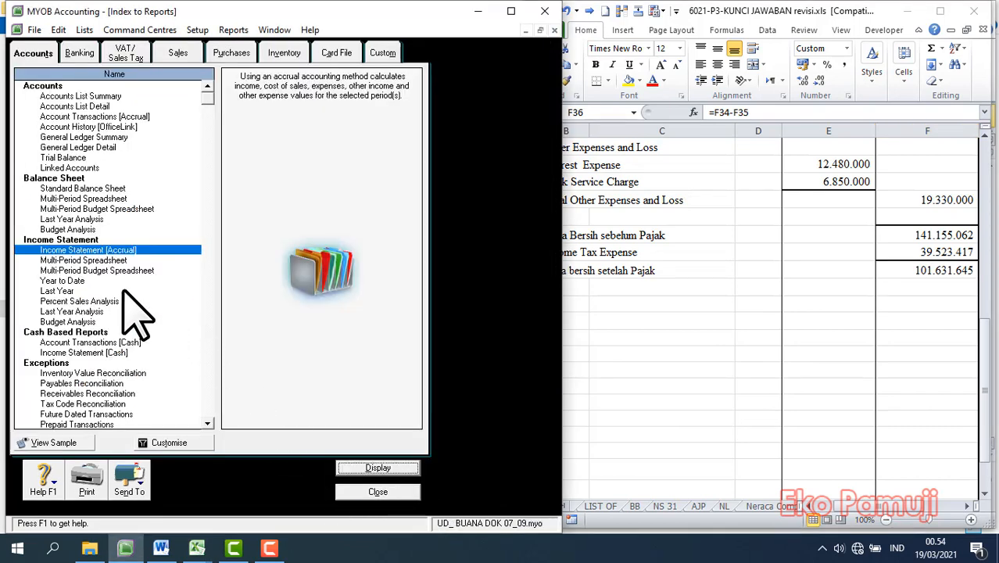
pyautogui.click(117, 189)
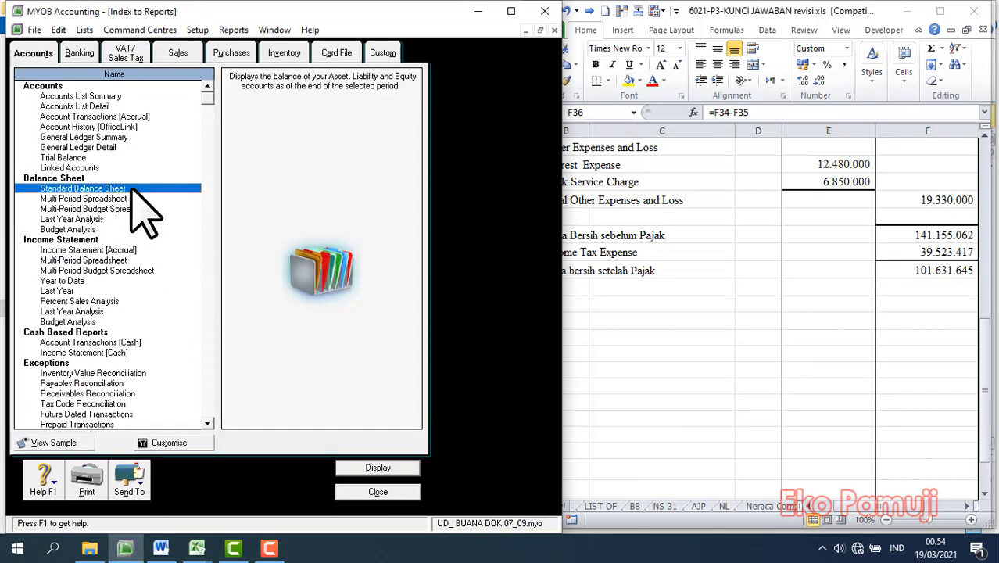
pyautogui.click(383, 468)
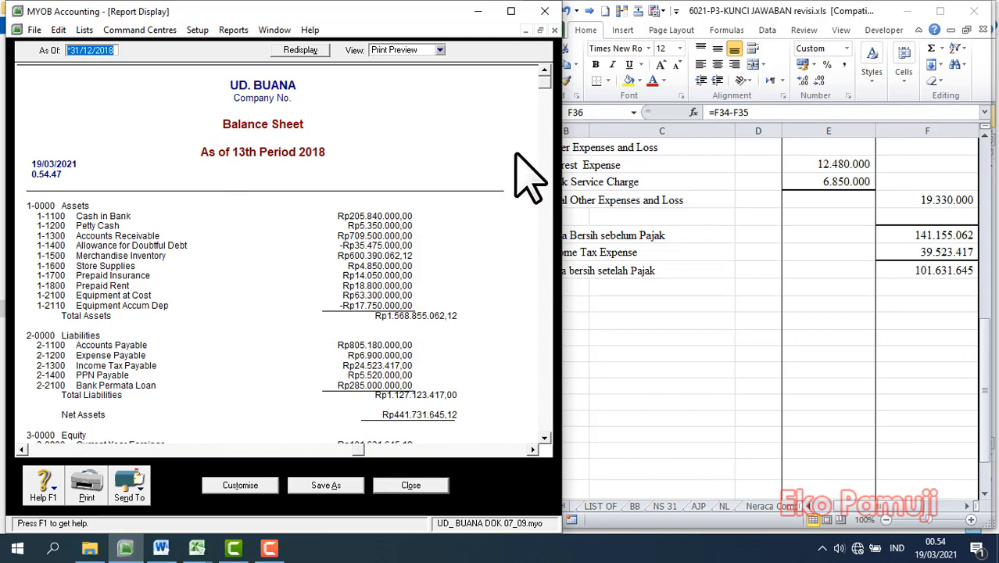
pyautogui.scroll(-3, 447, 304)
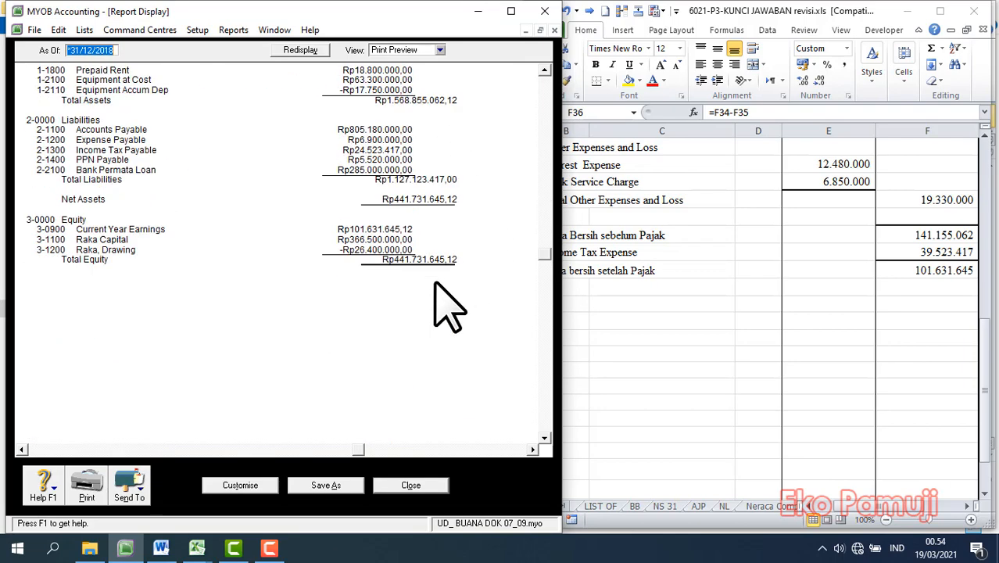
pyautogui.scroll(2, 447, 305)
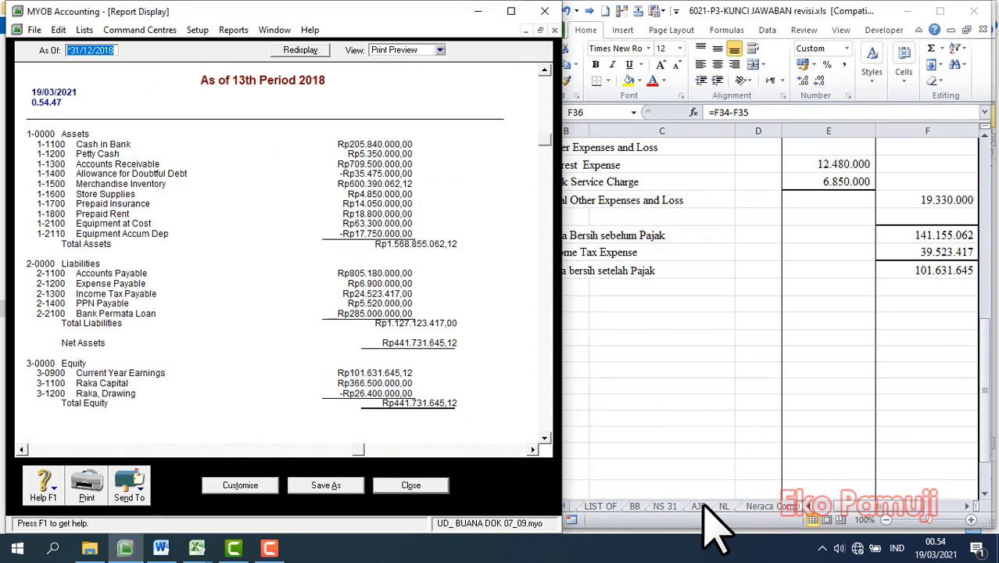
# Open the NERACA sheet of the Excel answer key, zoom it out to 70% and compare its balances with the MYOB balance sheet.
pyautogui.click(746, 520)
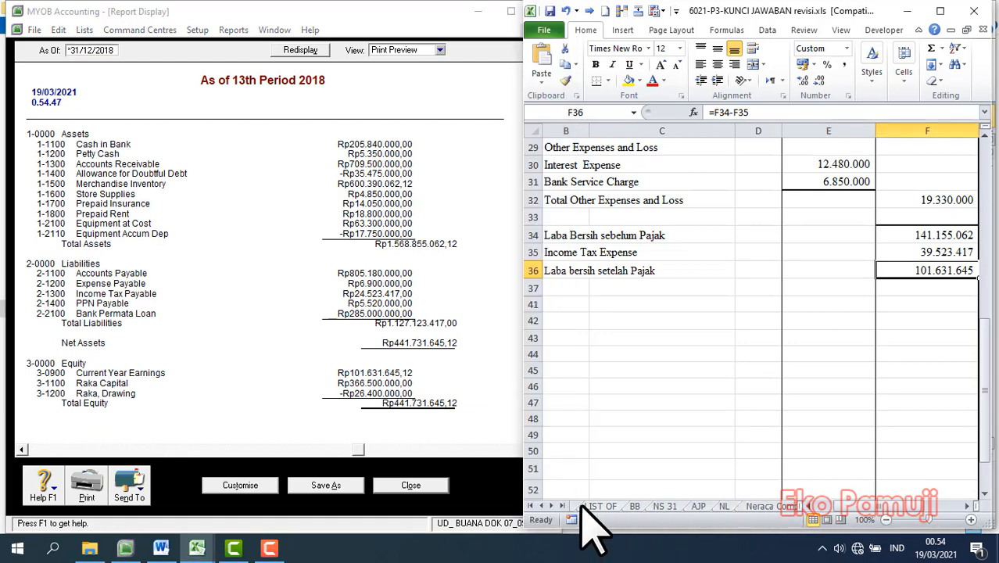
pyautogui.click(551, 506)
pyautogui.click(551, 505)
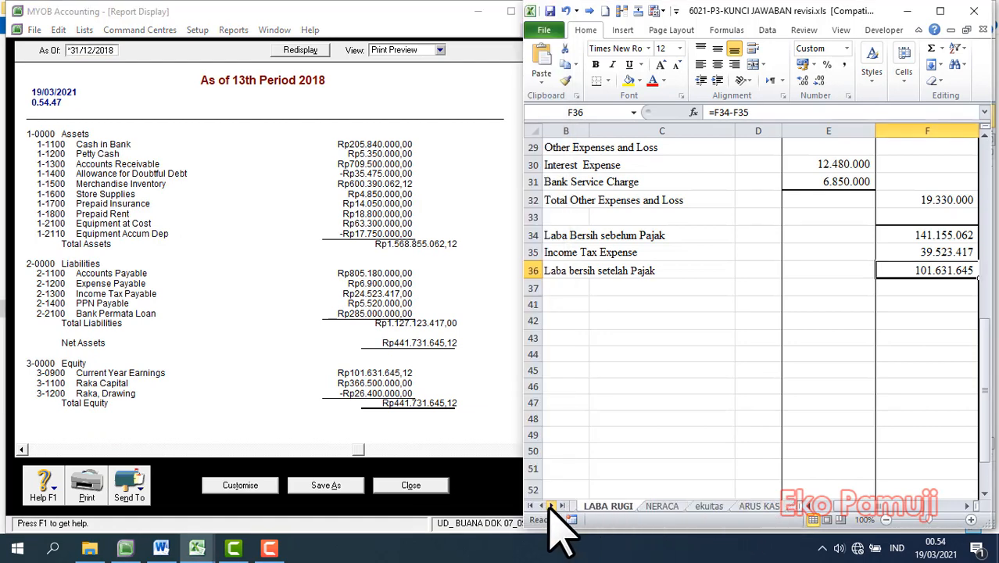
pyautogui.click(665, 507)
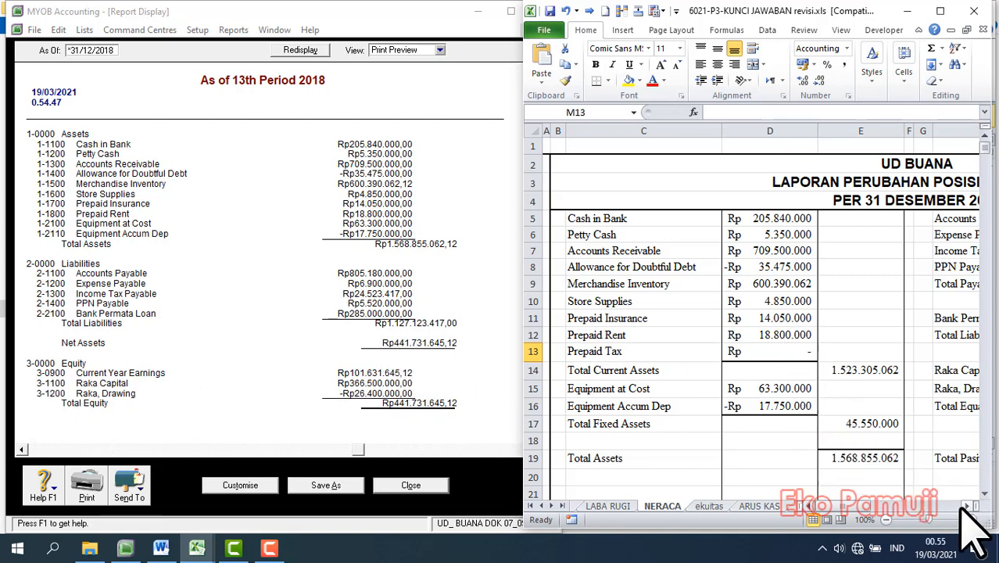
pyautogui.click(886, 520)
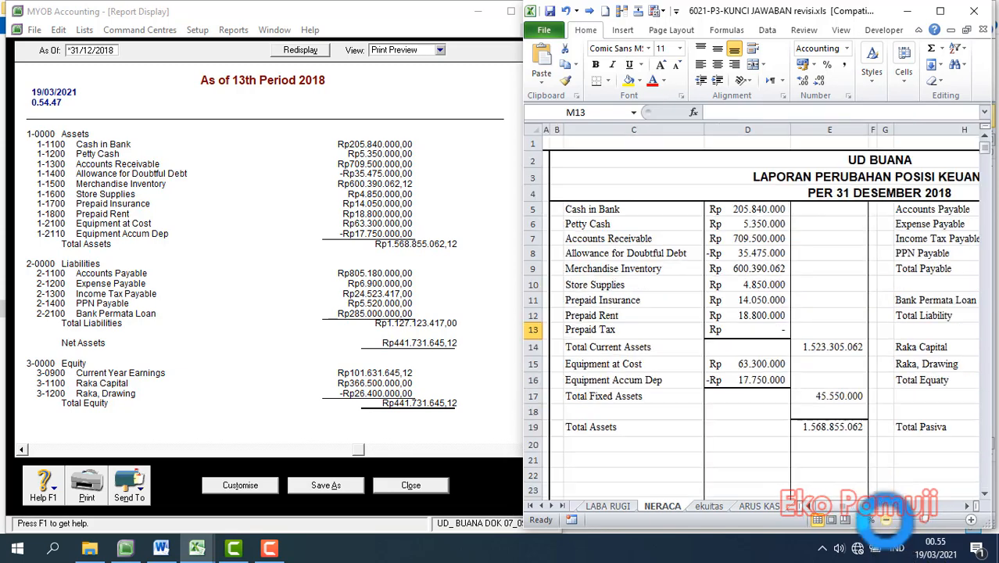
pyautogui.click(886, 520)
pyautogui.moveTo(878, 507); pyautogui.dragTo(935, 510)
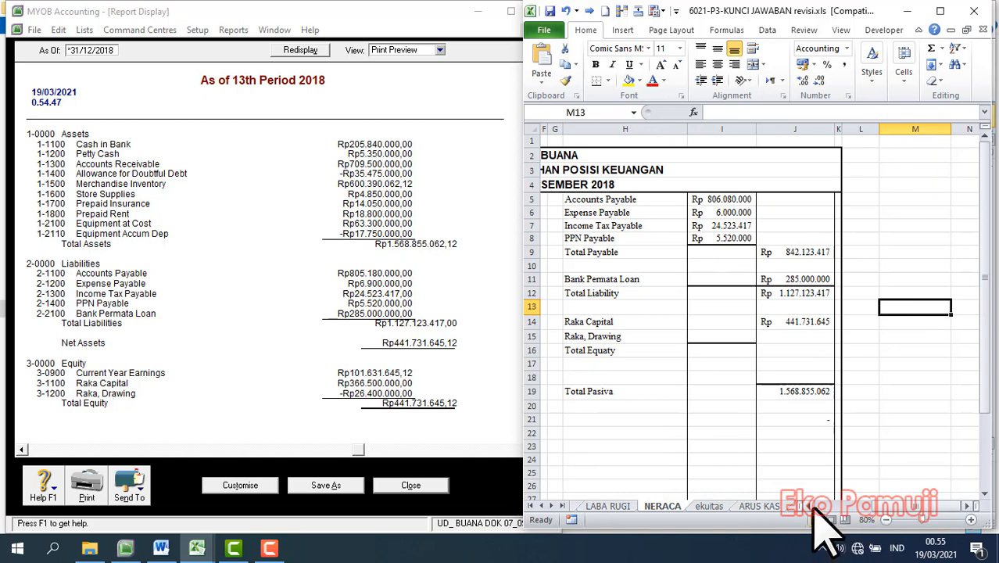
pyautogui.click(885, 520)
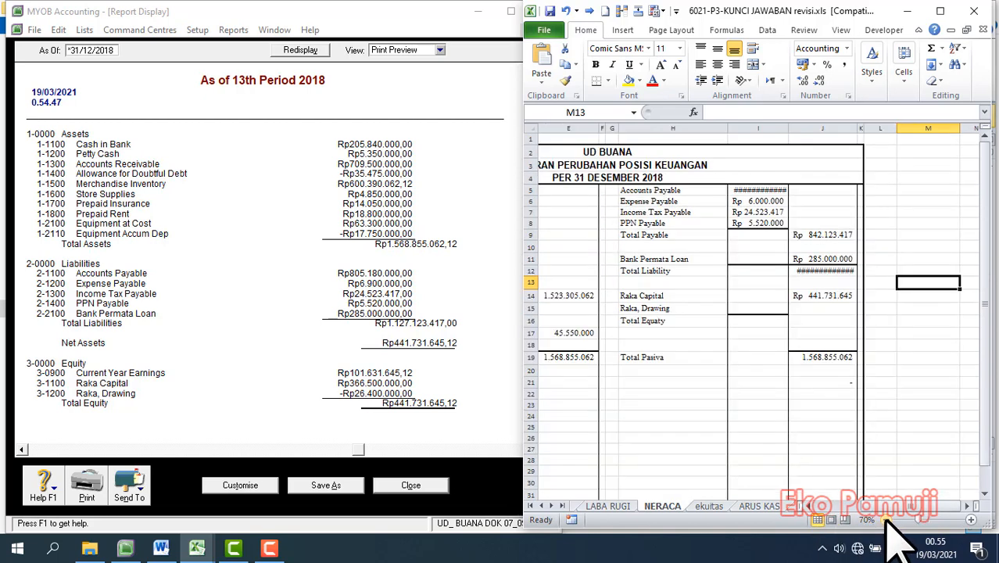
# Calculate total assets minus total liability in cell H22 with =E19-J12 and widen column J of the NERACA sheet.
pyautogui.click(656, 395)
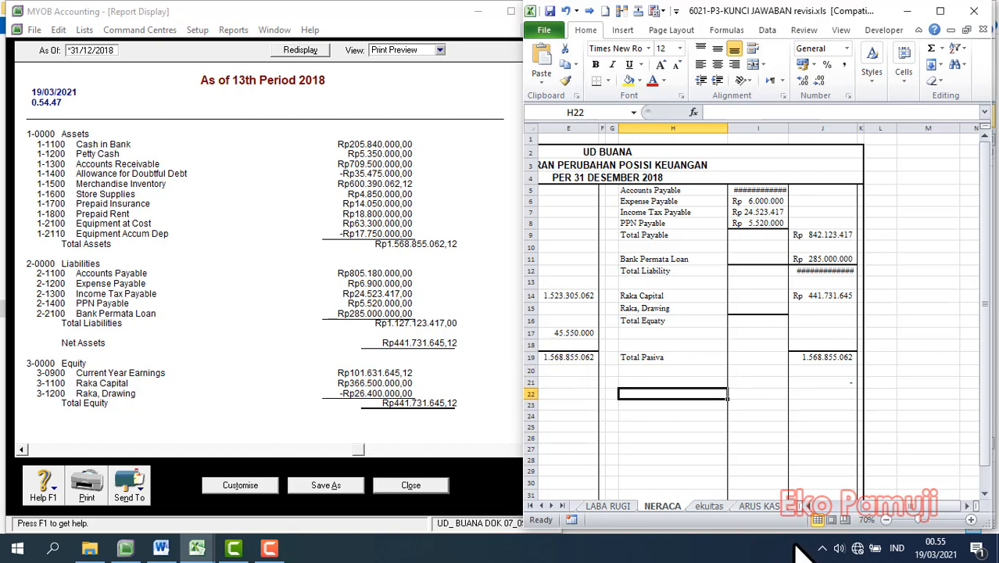
pyautogui.moveTo(879, 506); pyautogui.dragTo(864, 504)
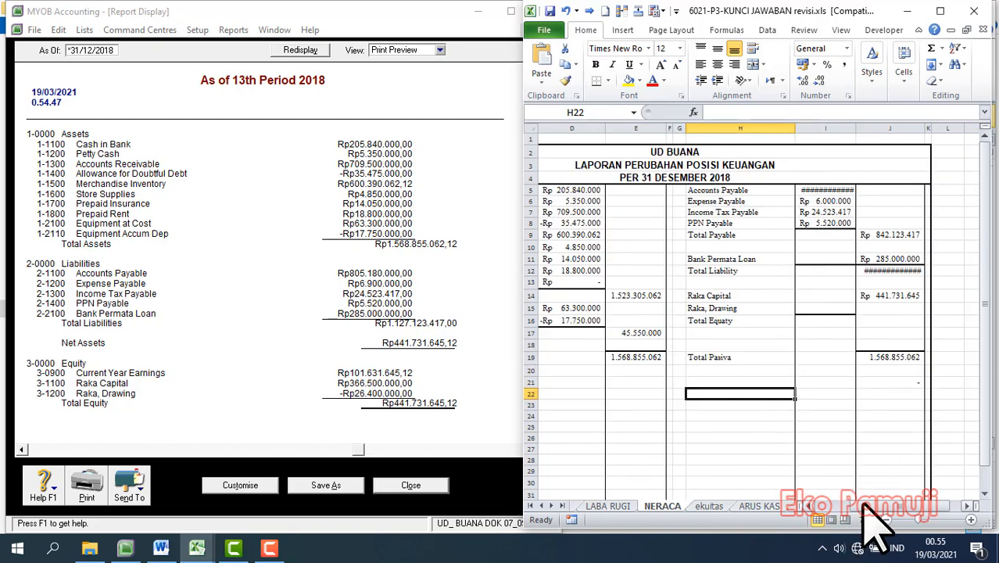
pyautogui.write('=')
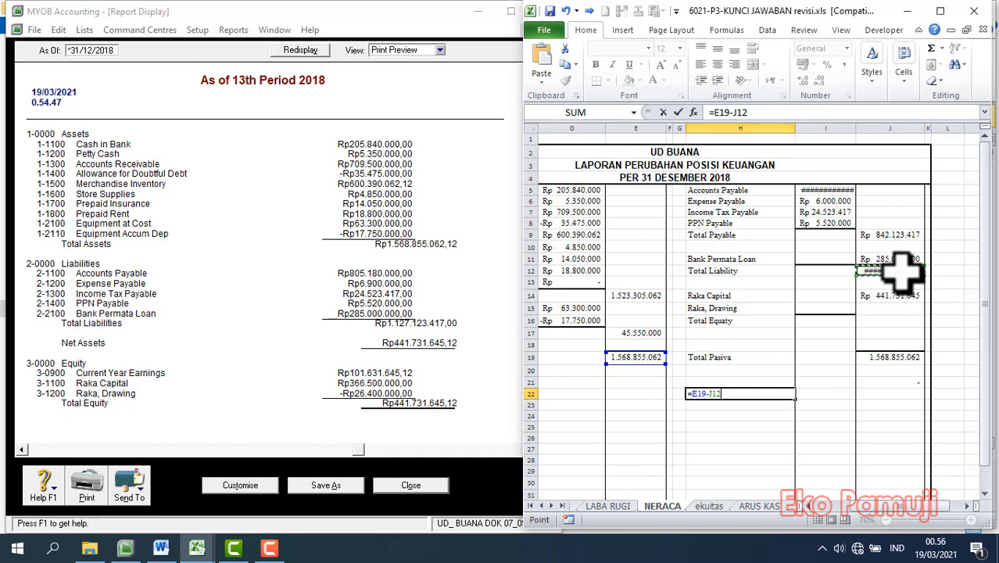
pyautogui.click(924, 130)
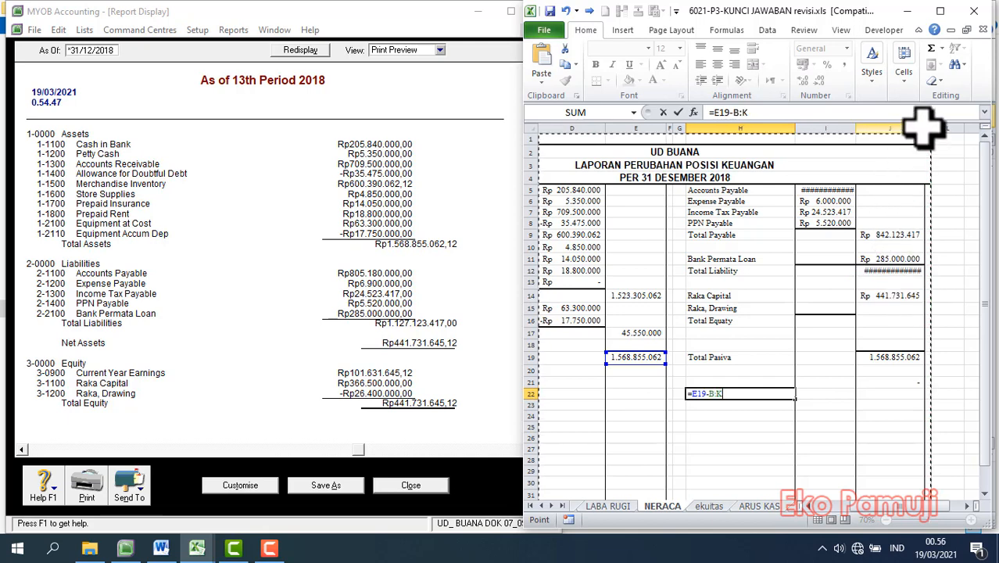
pyautogui.click(872, 270)
pyautogui.press('Return')
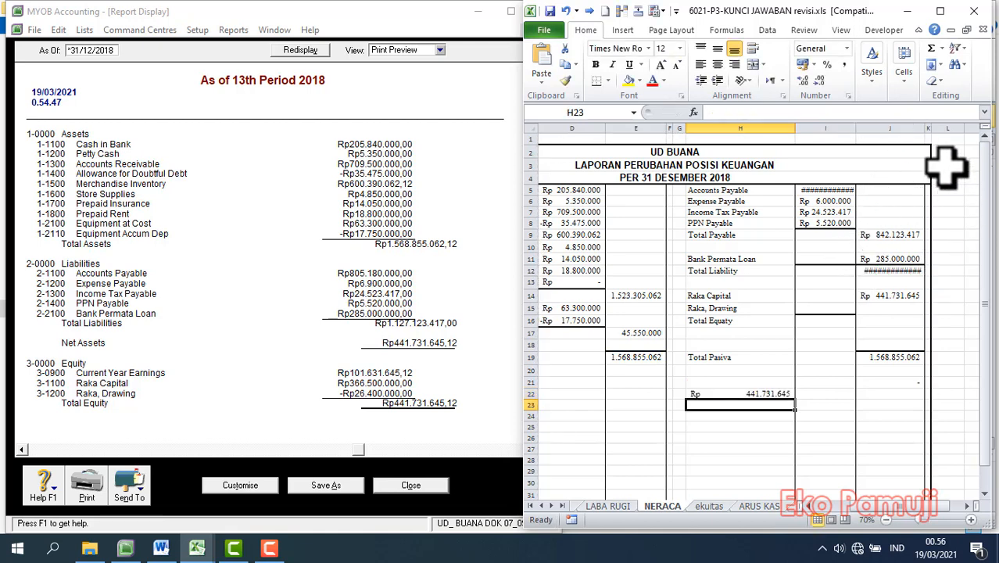
pyautogui.moveTo(924, 128); pyautogui.dragTo(932, 129)
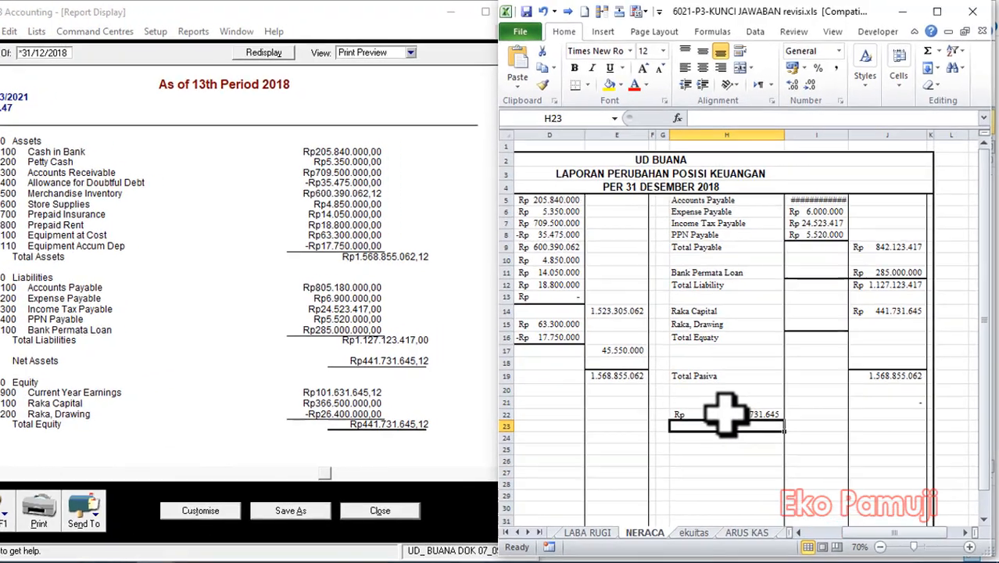
# Compare the H22 result with the capital amount in J14, and close the balance sheet report in MYOB.
pyautogui.click(725, 414)
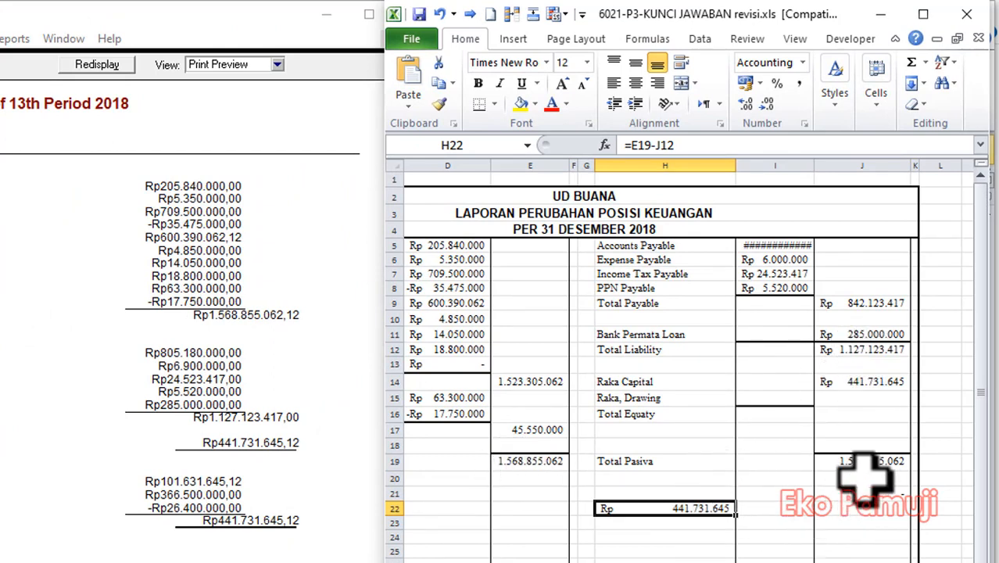
pyautogui.moveTo(605, 382); pyautogui.dragTo(655, 400)
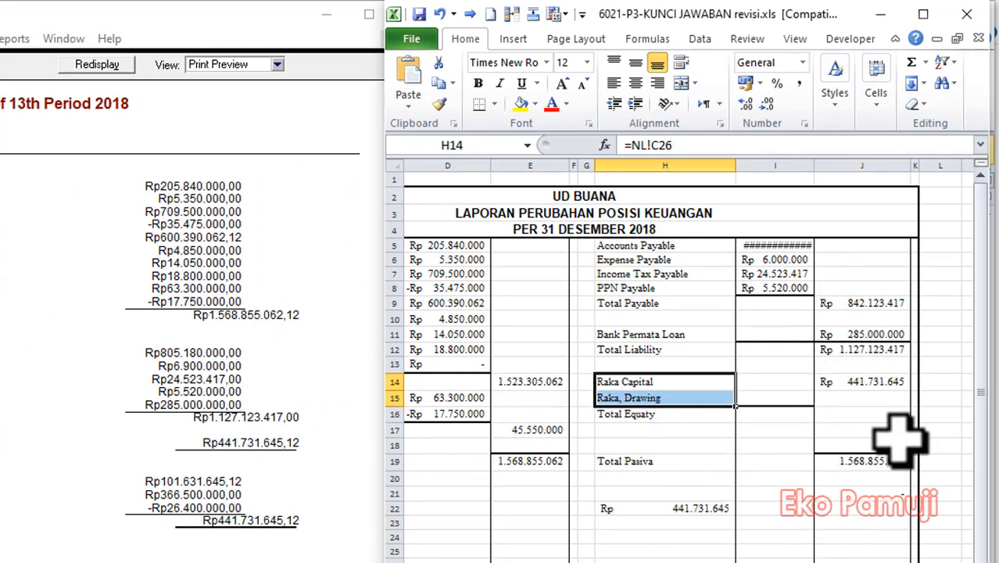
pyautogui.click(888, 429)
pyautogui.click(837, 388)
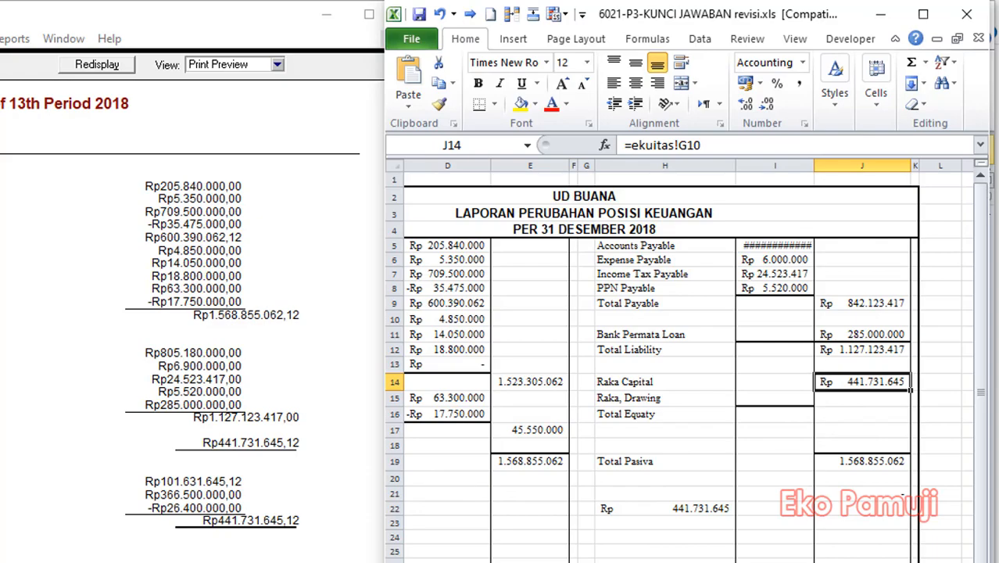
pyautogui.click(635, 559)
pyautogui.click(330, 530)
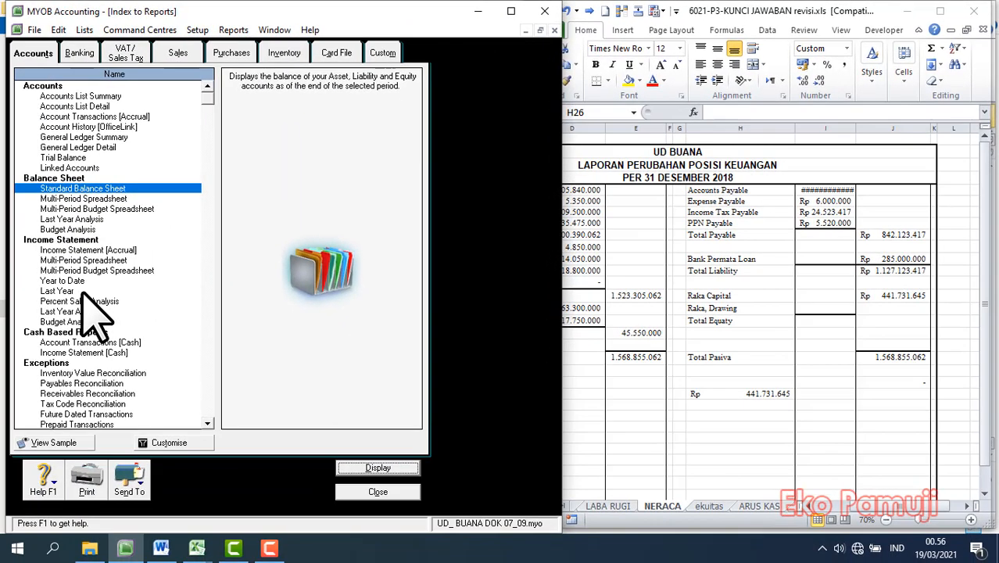
# Display the Statement of Cash Flow report in MYOB and review its operating, investing and financing activities and ending cash.
pyautogui.click(76, 50)
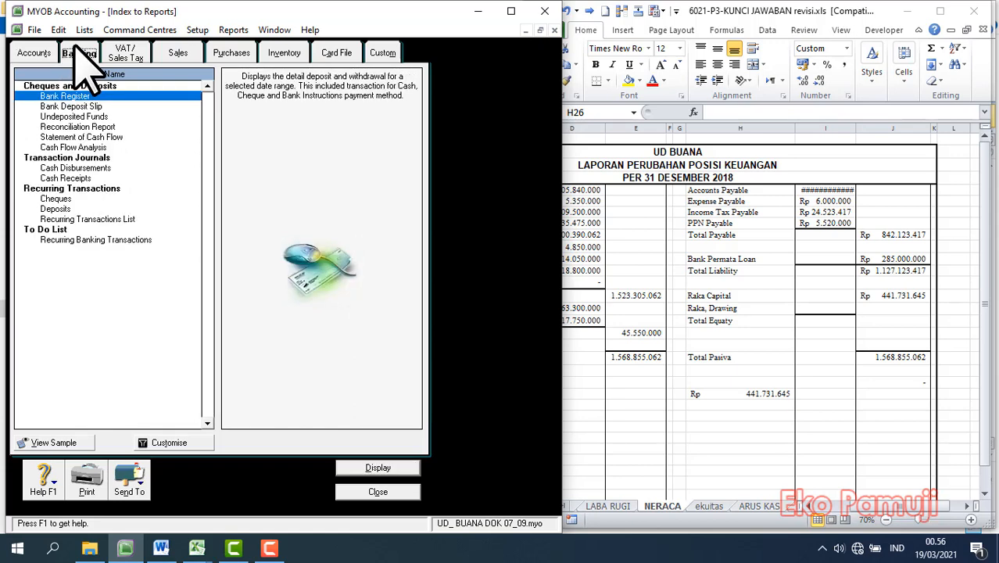
pyautogui.click(92, 138)
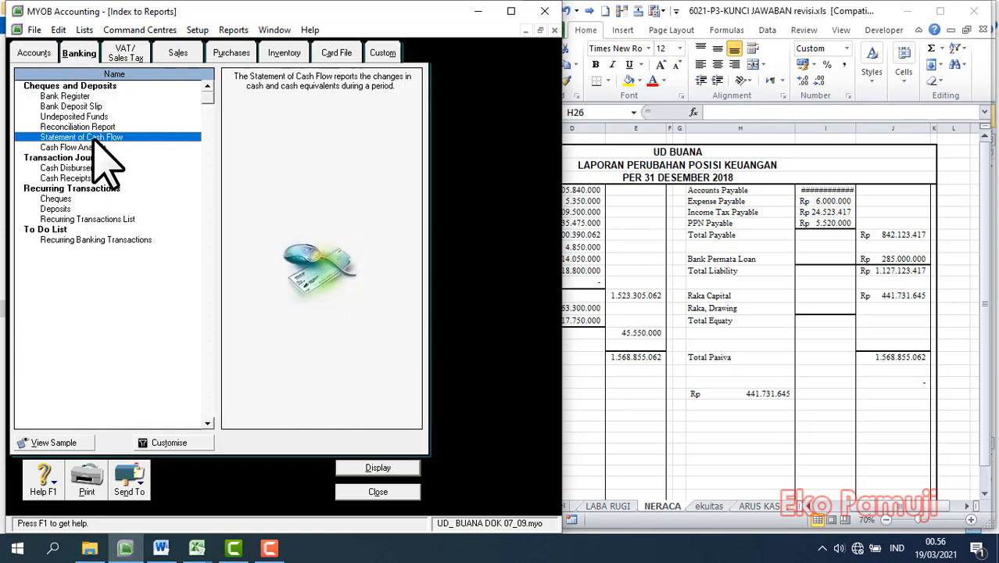
pyautogui.click(398, 469)
pyautogui.scroll(-5, 307, 187)
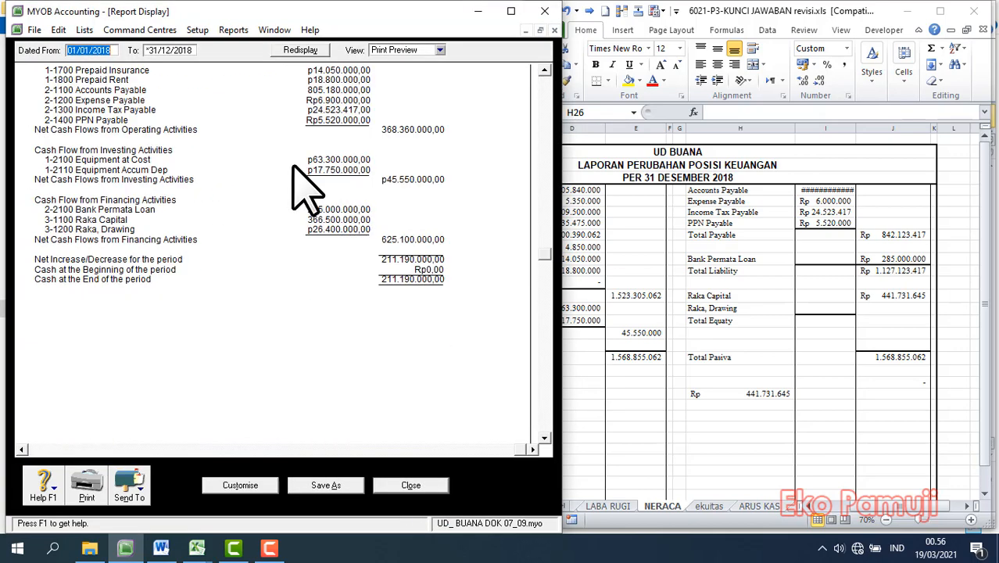
pyautogui.scroll(5, 308, 188)
pyautogui.scroll(-5, 290, 182)
pyautogui.scroll(5, 486, 295)
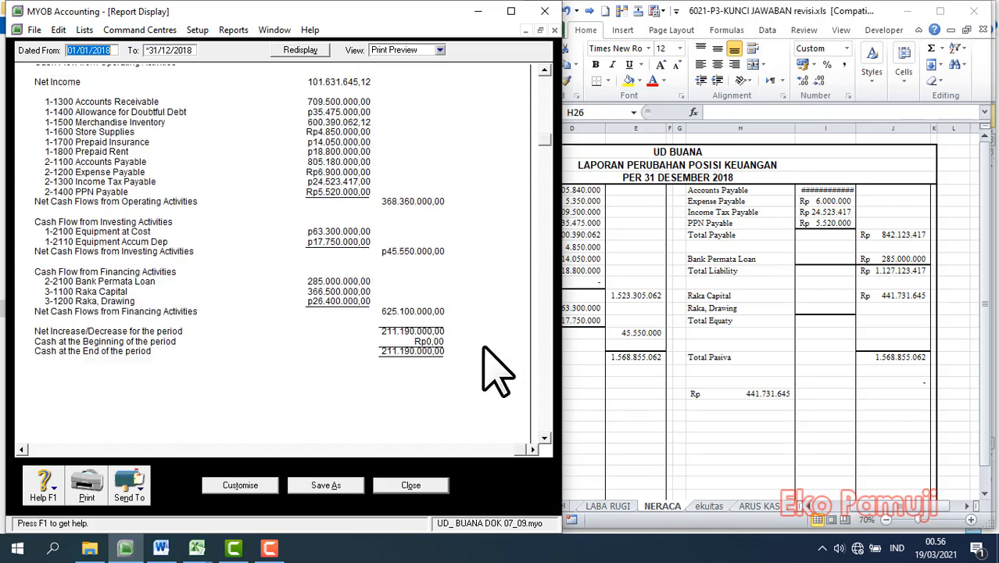
pyautogui.scroll(-5, 181, 212)
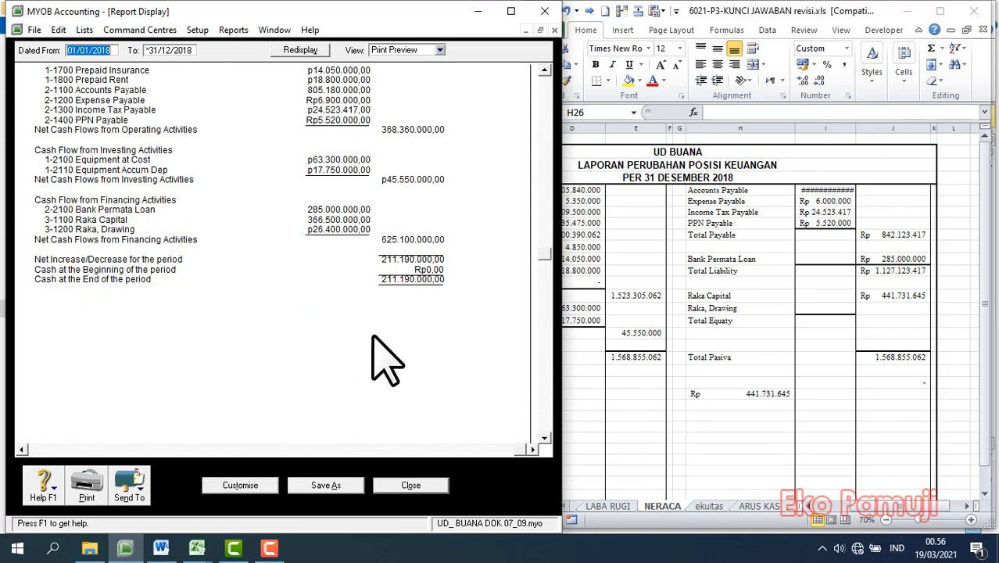
# Open the ARUS KAS sheet of the Excel answer key and compare its ending cash with the MYOB cash flow statement.
pyautogui.click(868, 407)
pyautogui.click(750, 506)
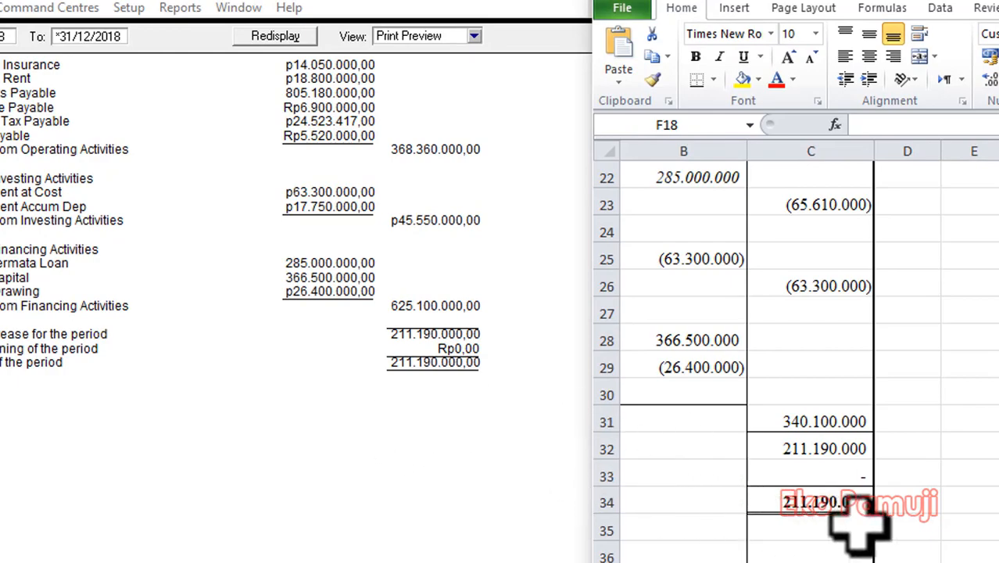
pyautogui.click(975, 559)
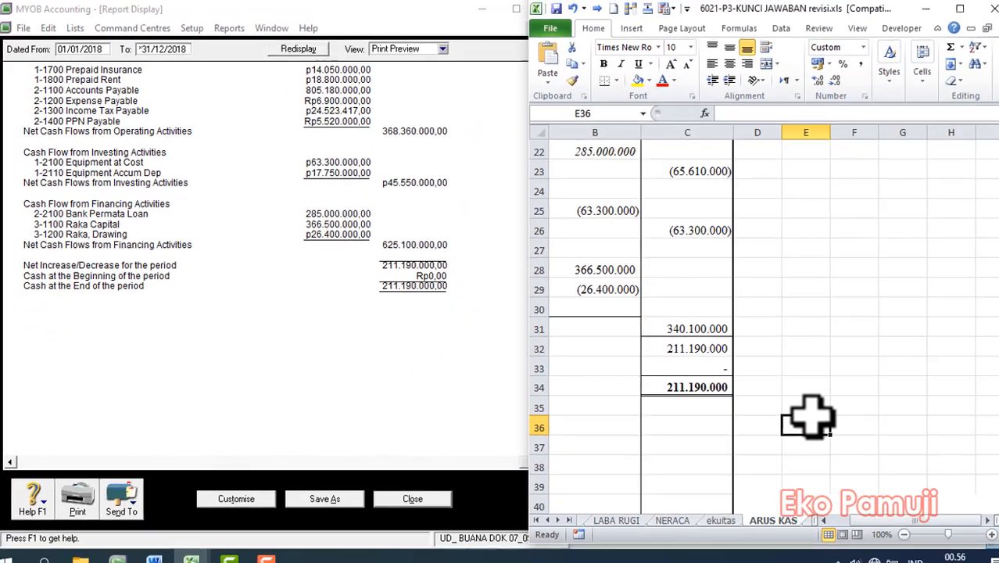
# Close the cash flow report and the report index in MYOB, and maximize the Command Centre window with Excel minimized.
pyautogui.click(414, 498)
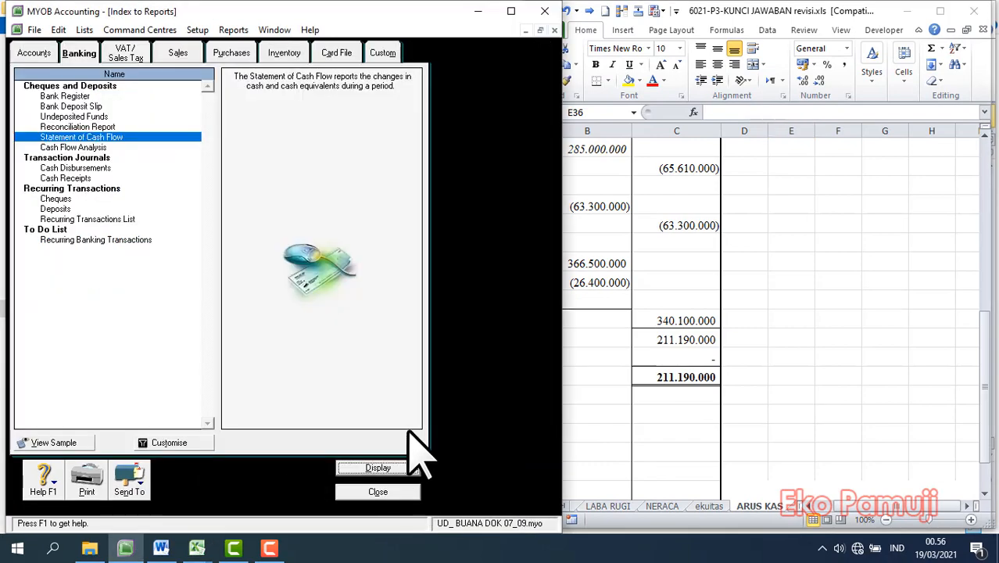
pyautogui.click(377, 491)
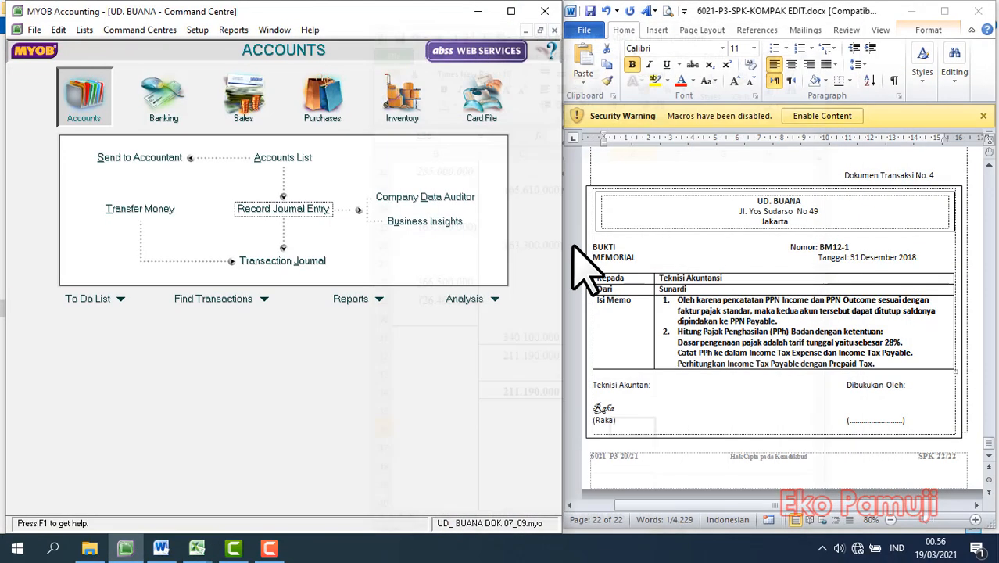
pyautogui.click(911, 11)
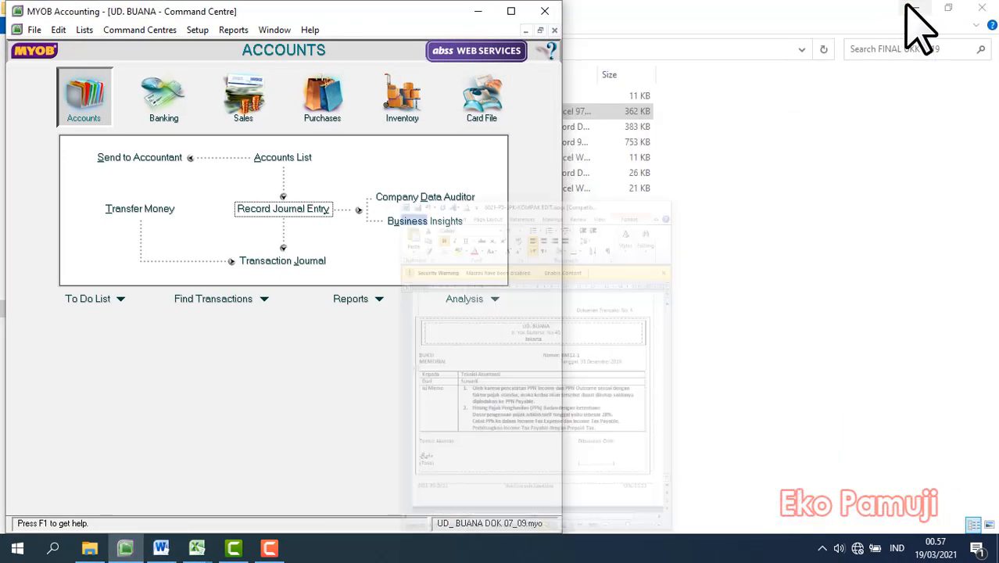
pyautogui.click(510, 11)
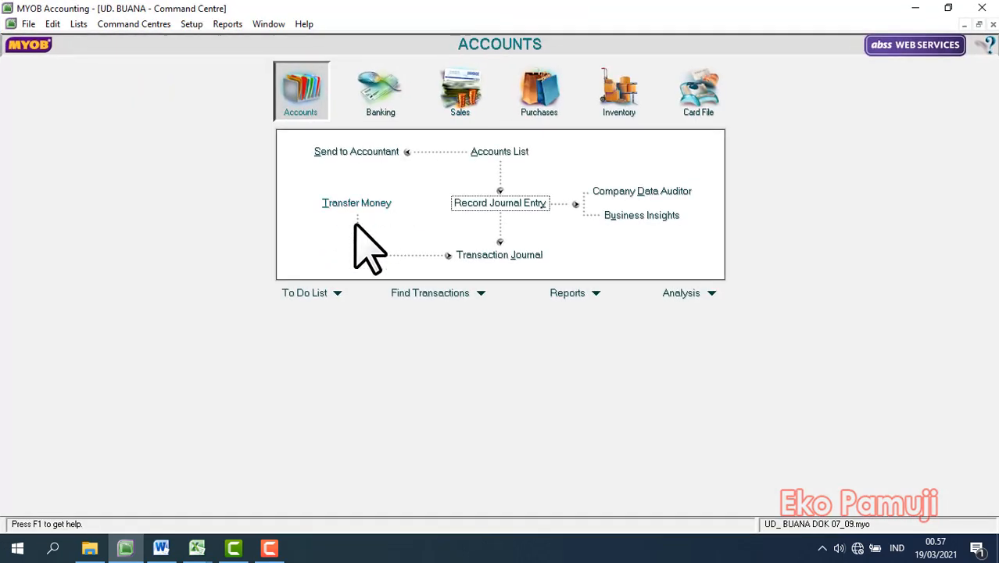